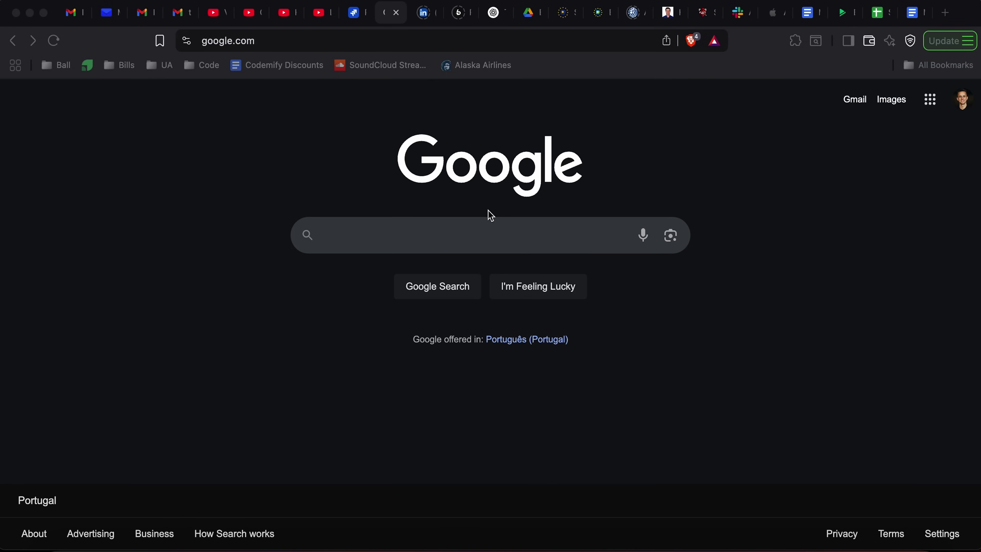
# Step: Search Google for codemify and open the "Codemify - QA Engineer Courses" website from the results
pyautogui.click(420, 232)
pyautogui.write('code')
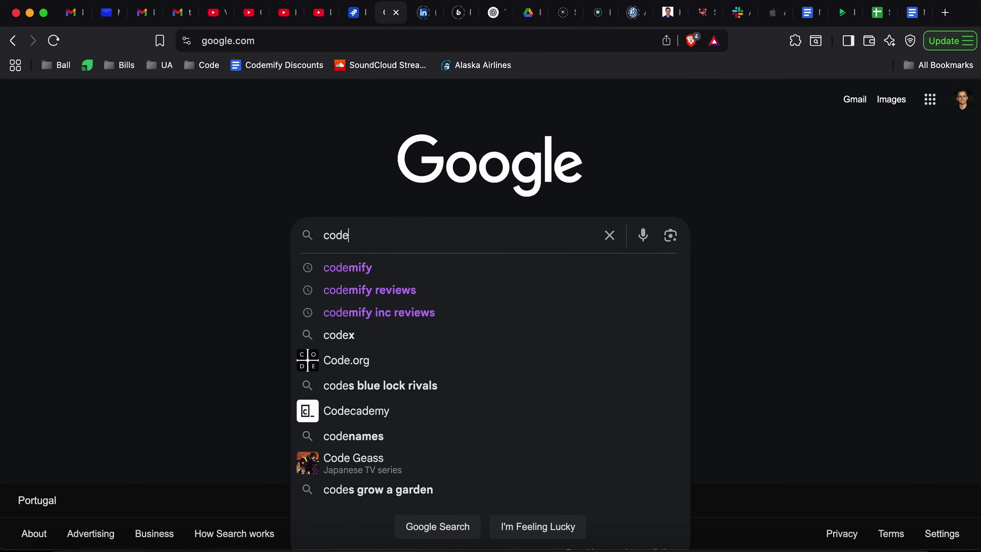
pyautogui.press('Down')
pyautogui.press('Return')
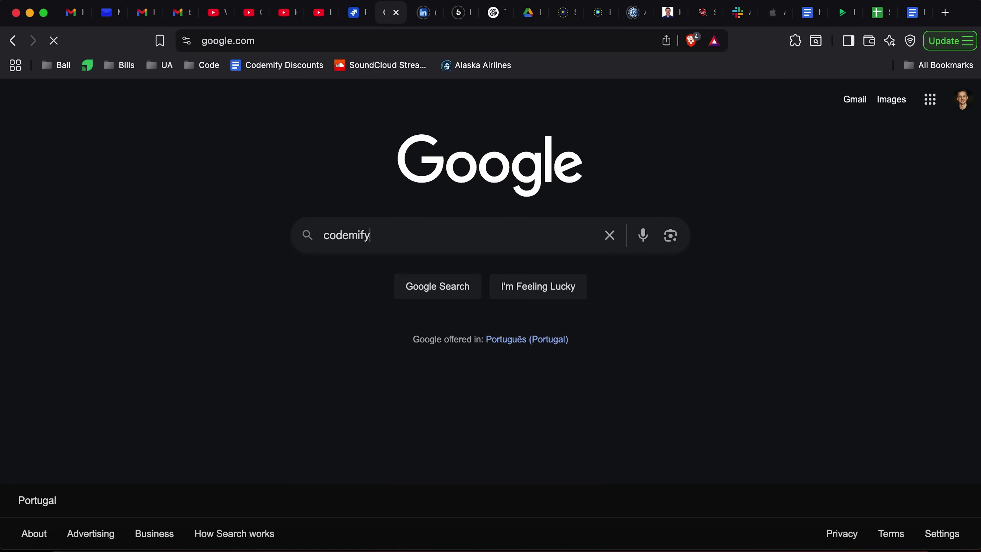
pyautogui.scroll(-10, 59, 362)
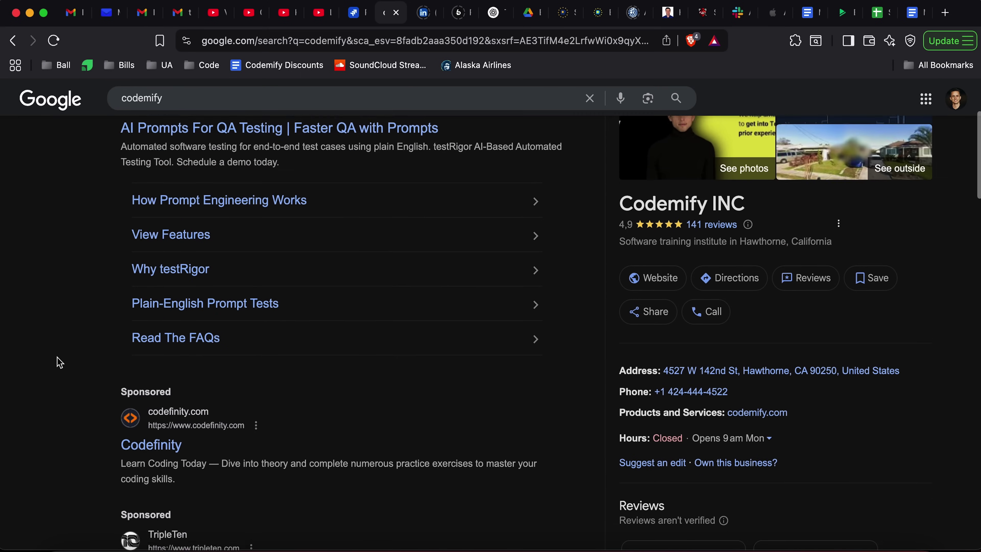
pyautogui.scroll(-2, 59, 372)
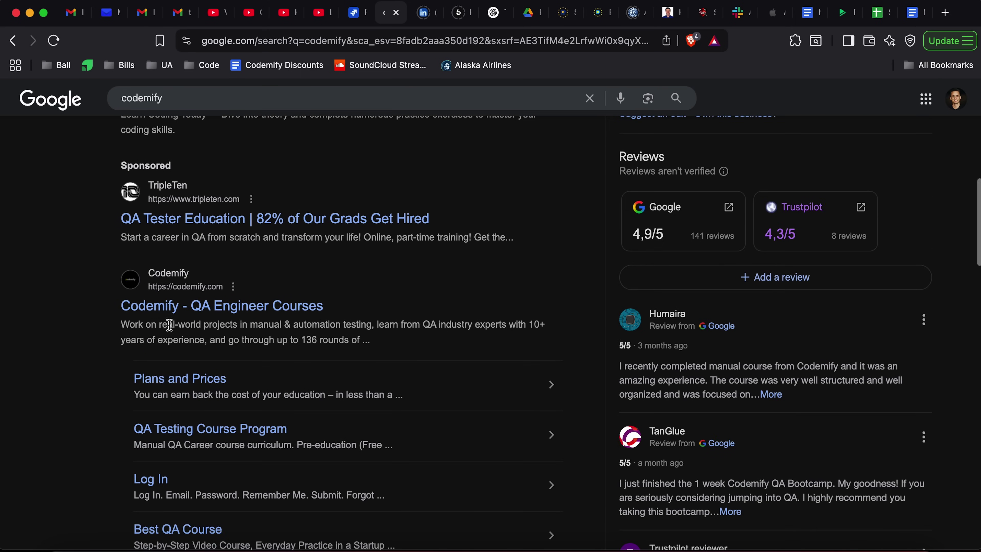
pyautogui.click(179, 309)
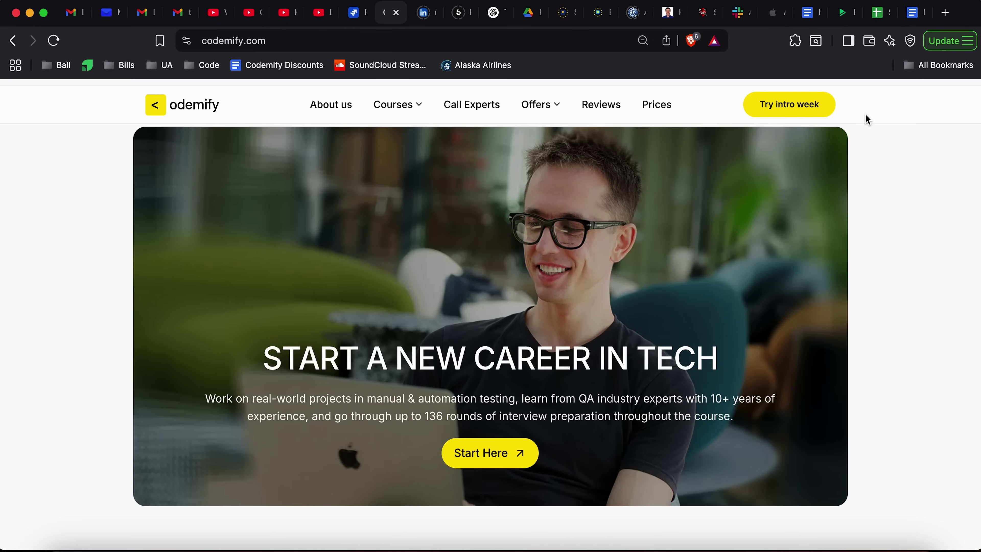
# Step: Open the website's intro week page and look over the Manual and Automation Intro Week offers
pyautogui.click(776, 115)
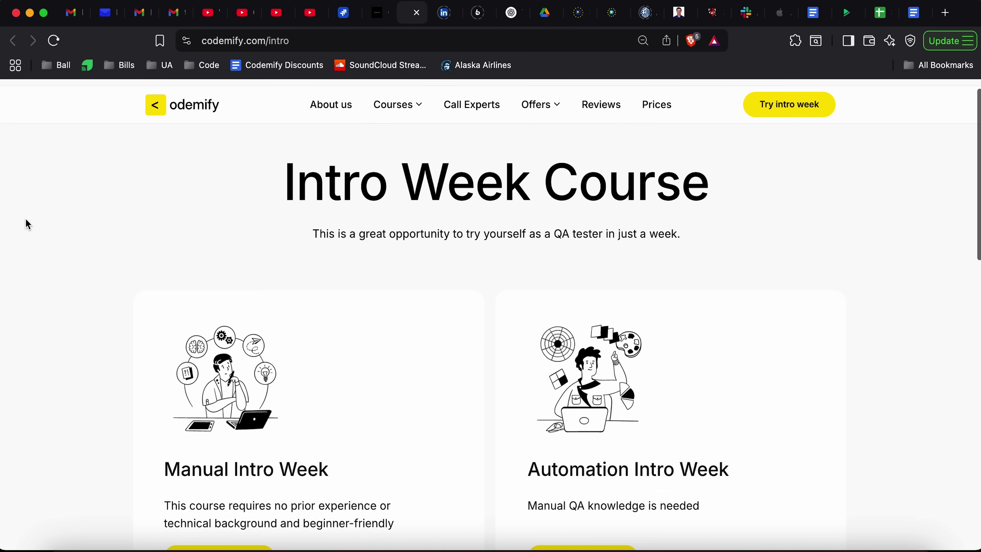
pyautogui.scroll(-2, 28, 224)
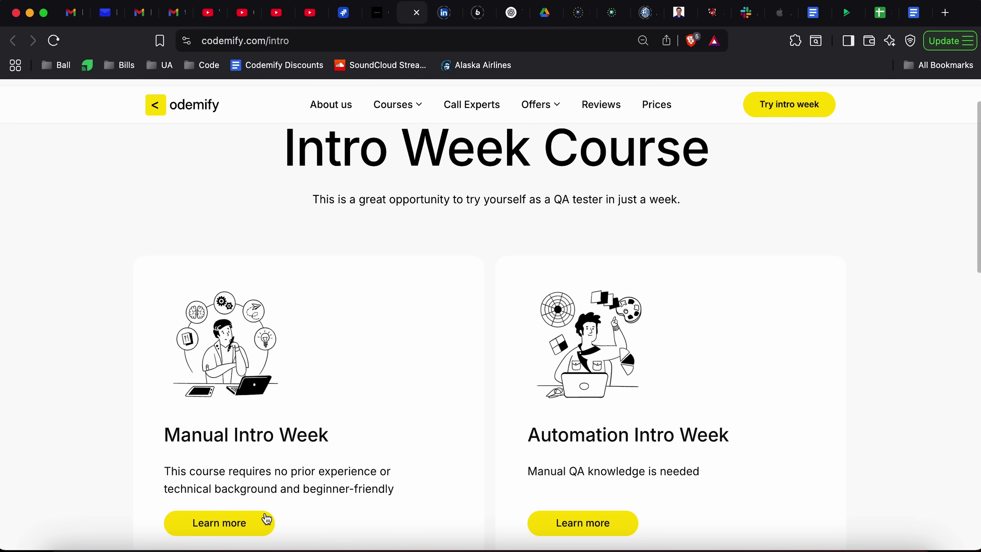
pyautogui.scroll(-4, 82, 309)
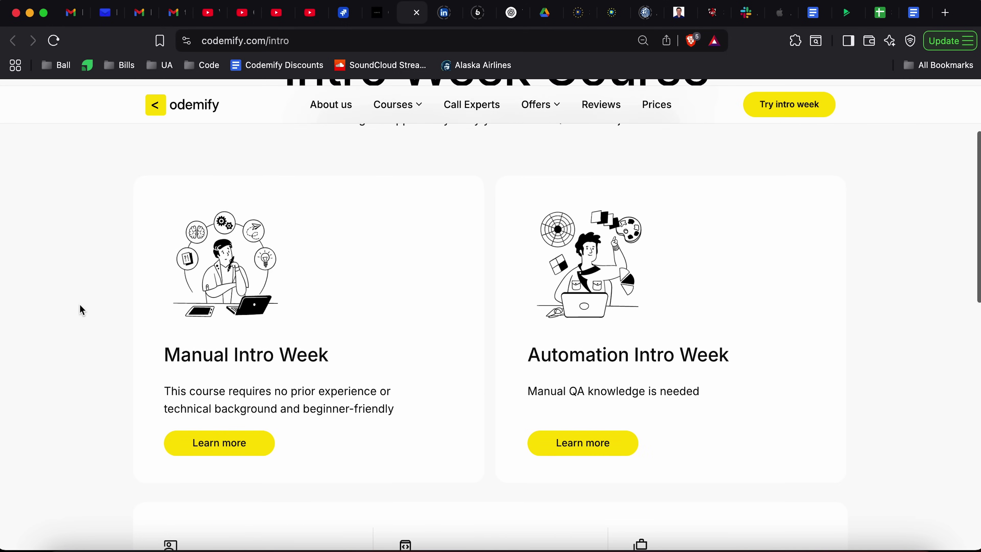
pyautogui.scroll(7, 82, 309)
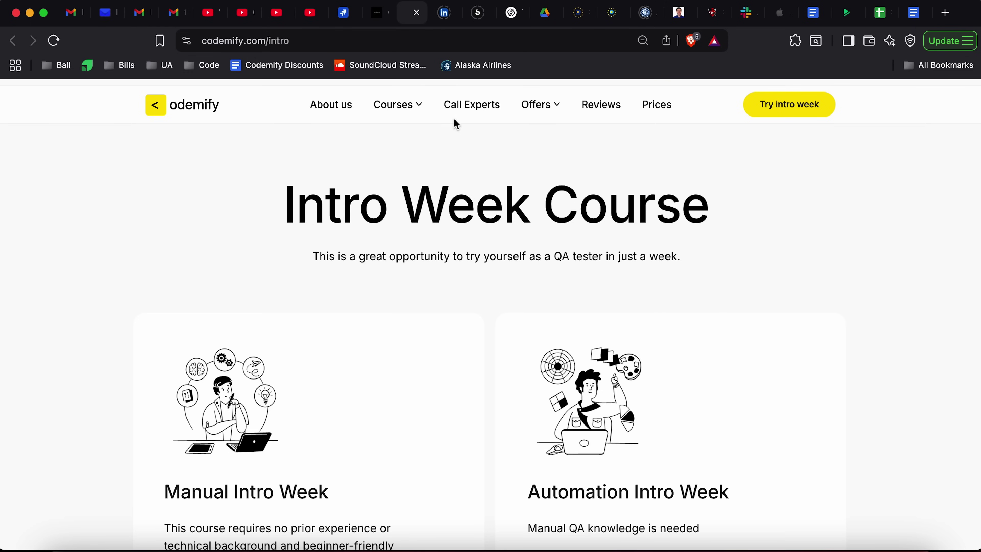
# Step: Open the Student Reviews page and look through the video and written testimonials down to the footer
pyautogui.moveTo(540, 112)
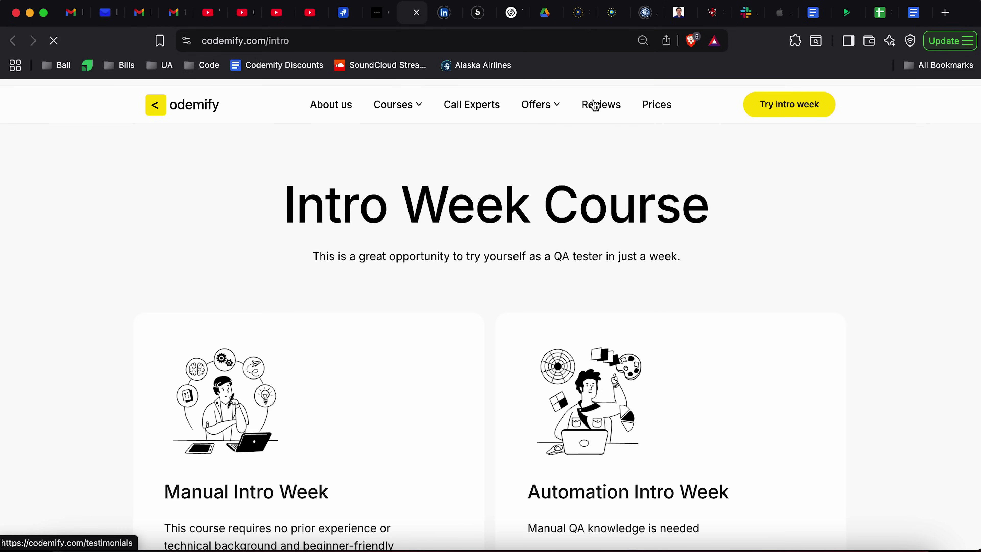
pyautogui.scroll(-2, 89, 360)
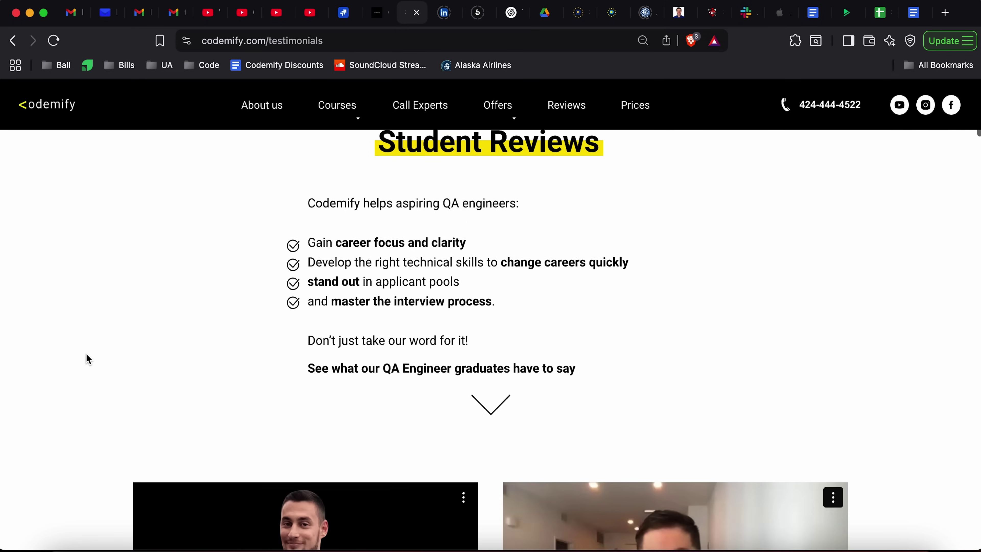
pyautogui.scroll(-20, 89, 359)
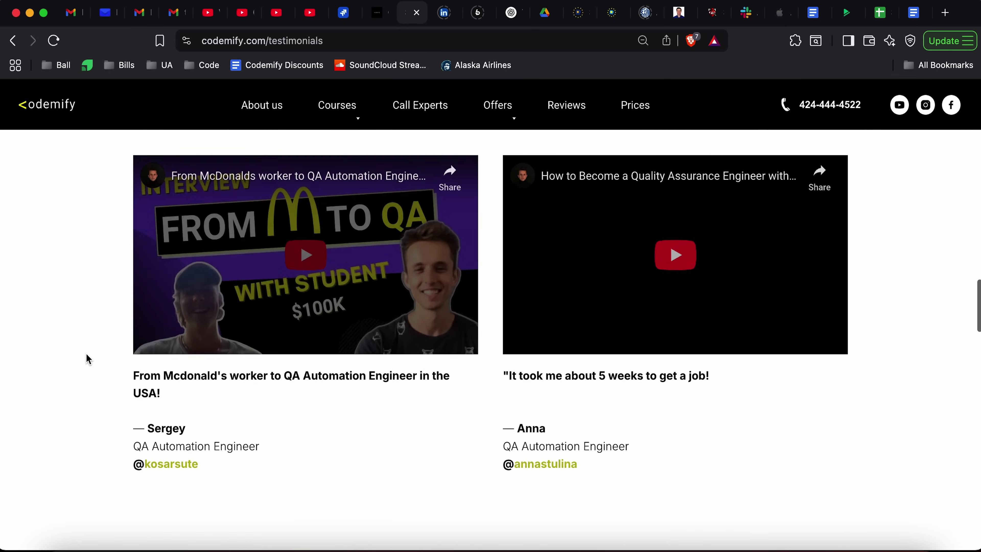
pyautogui.scroll(-10, 89, 359)
pyautogui.scroll(10, 89, 360)
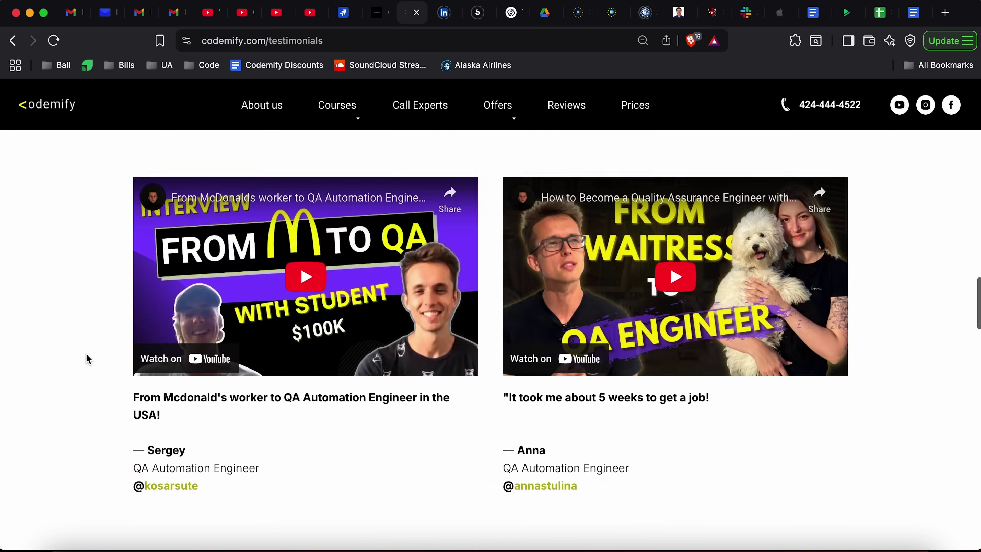
pyautogui.scroll(2, 88, 358)
pyautogui.scroll(-1, 88, 359)
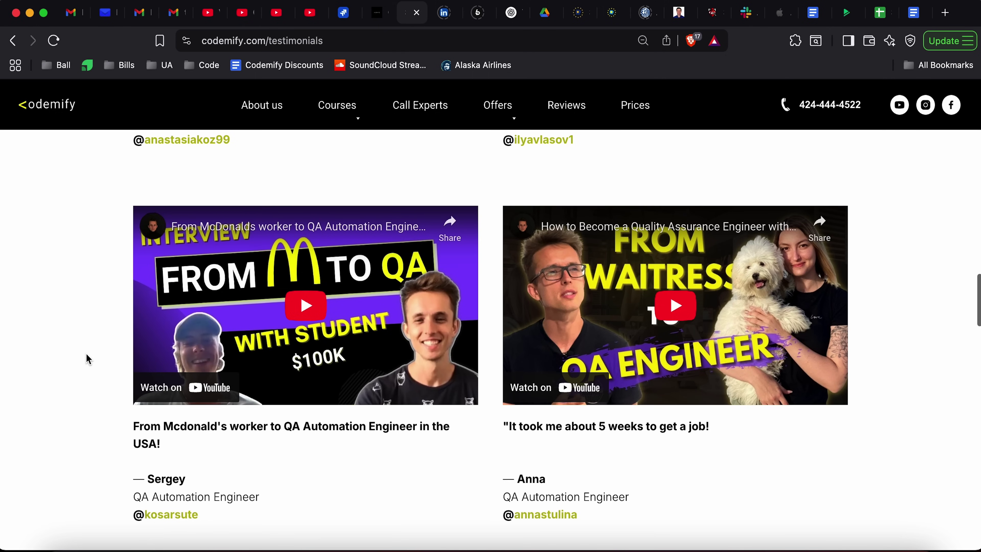
pyautogui.scroll(-20, 89, 359)
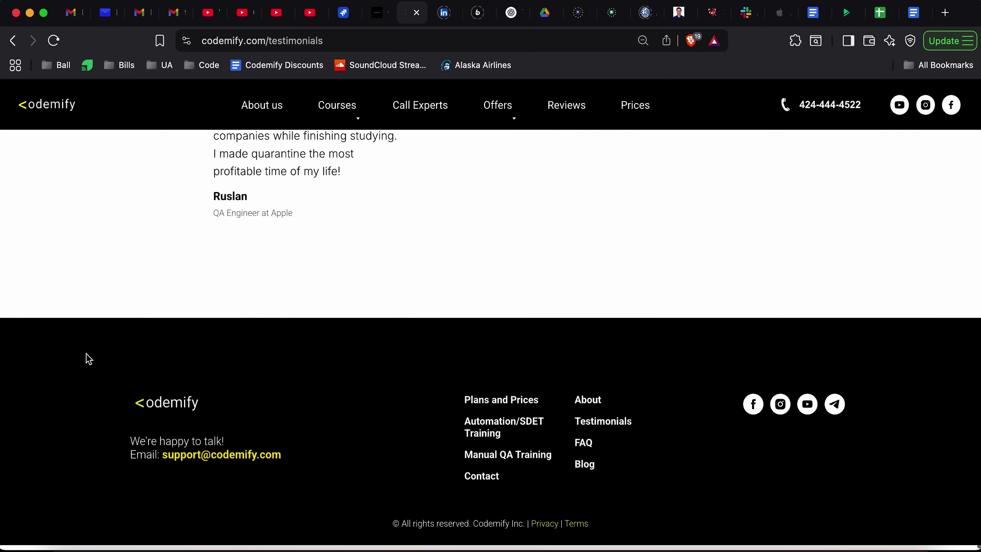
pyautogui.scroll(10, 87, 355)
pyautogui.scroll(-3, 87, 355)
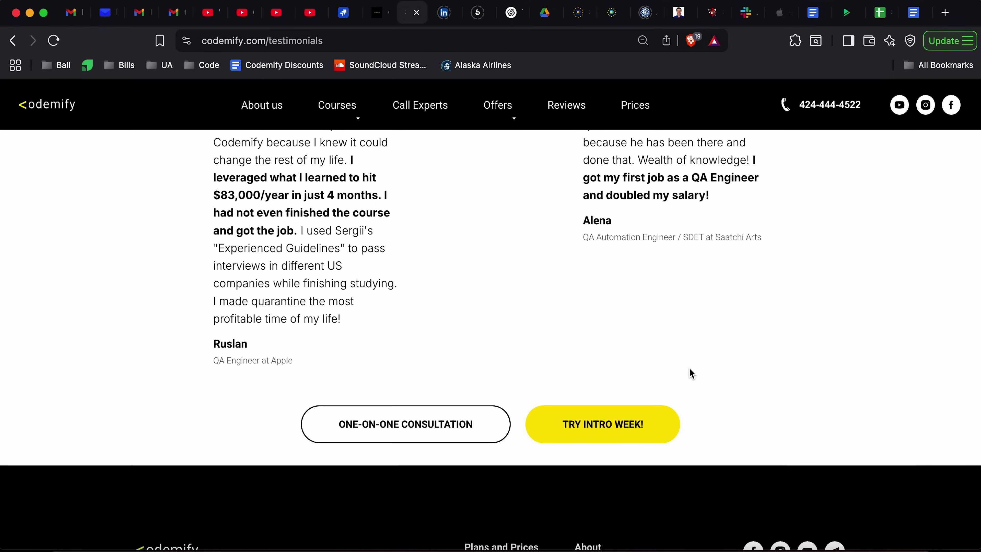
# Step: Open the intro week offer linked below the reviews and examine the One-Week Introduction Course price and bonus section
pyautogui.click(626, 433)
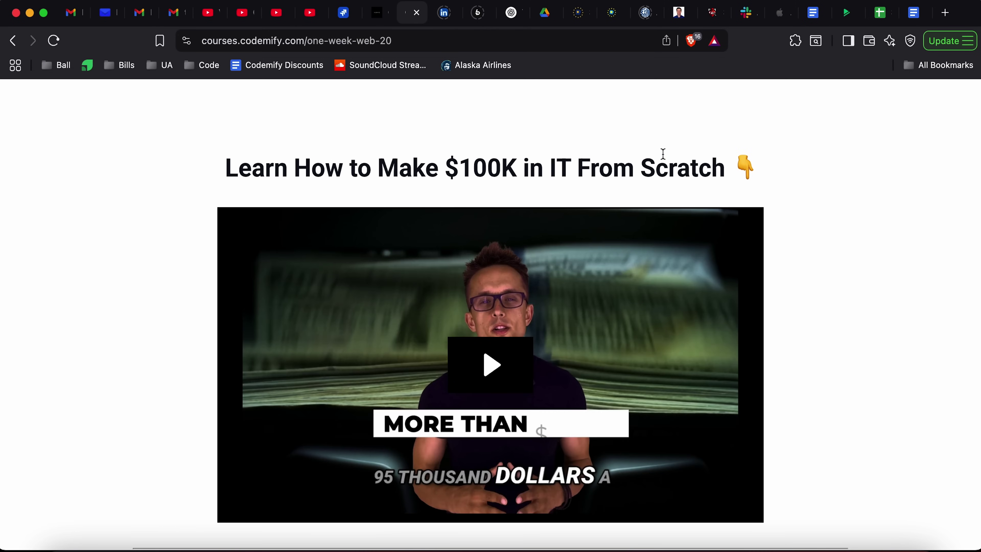
pyautogui.scroll(-10, 192, 258)
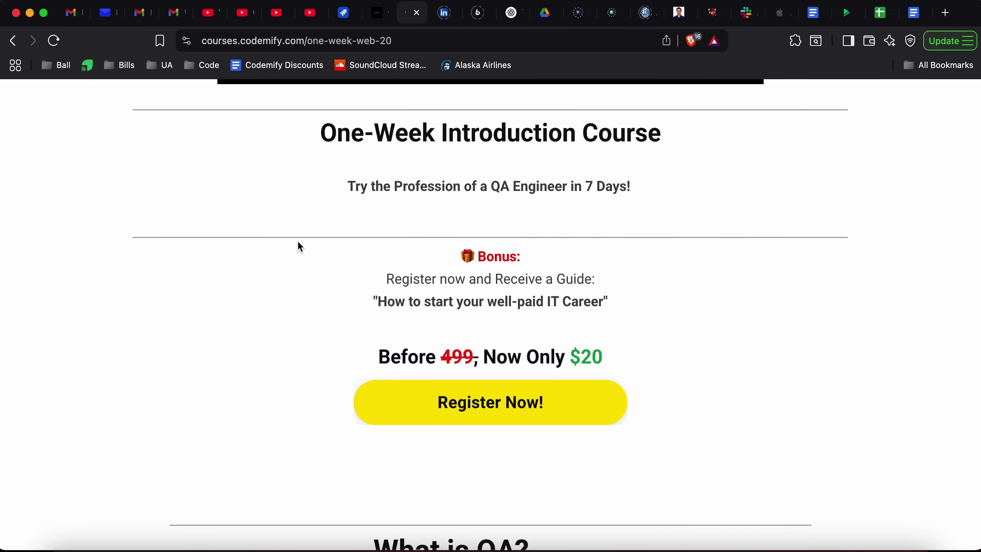
pyautogui.scroll(10, 298, 245)
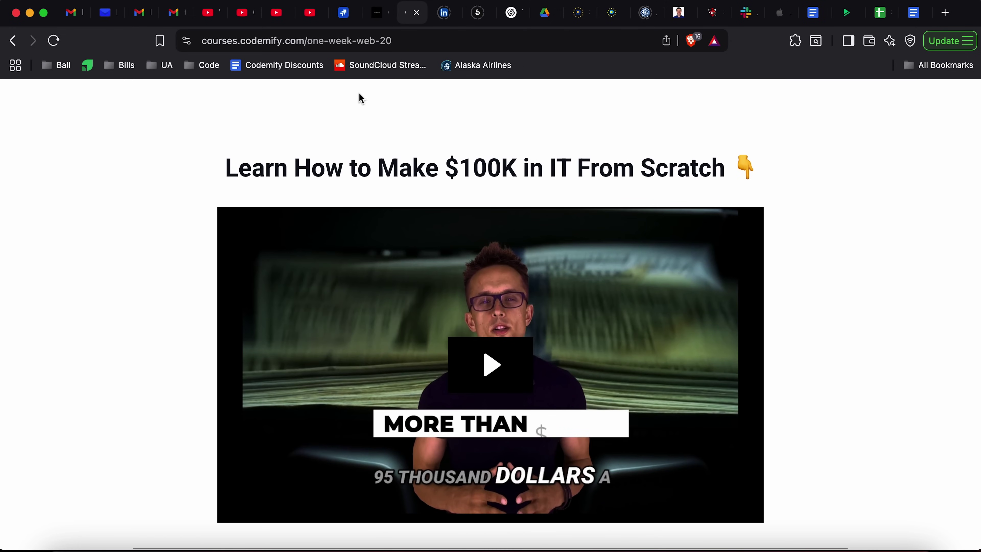
# Step: Select the one-week-web-20 part of the offer's address, clear the selection, and go back to the Intro Week Course page
pyautogui.moveTo(307, 40); pyautogui.dragTo(403, 39)
pyautogui.click(161, 319)
pyautogui.click(15, 42)
pyautogui.click(15, 42)
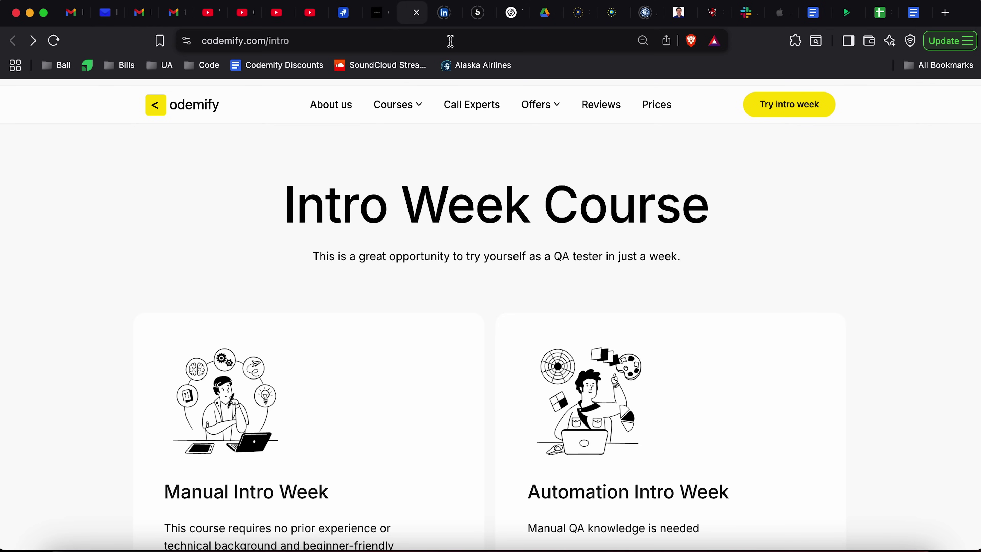
# Step: Switch to Jira, return to the KHP project, and examine its work item summary
pyautogui.click(345, 14)
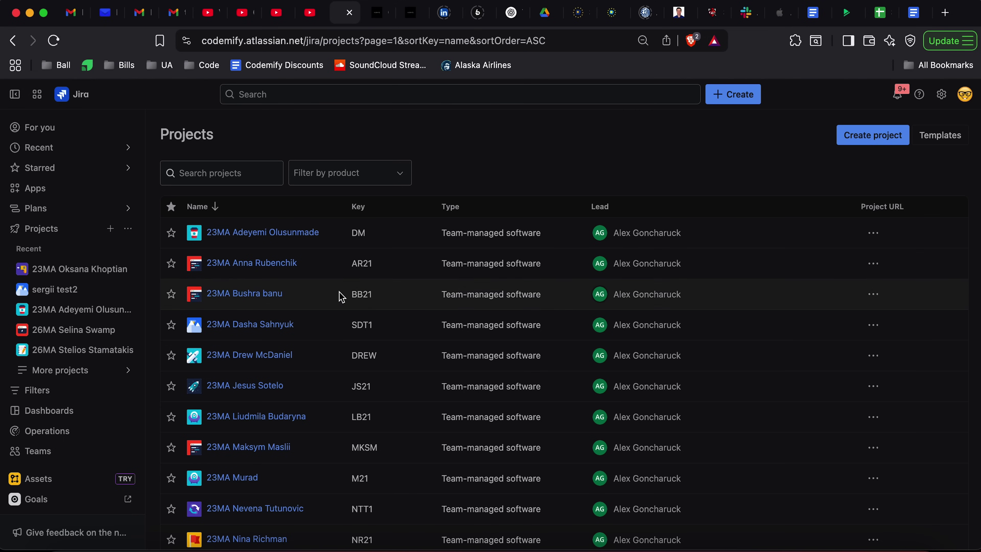
pyautogui.press('super+bracketleft')
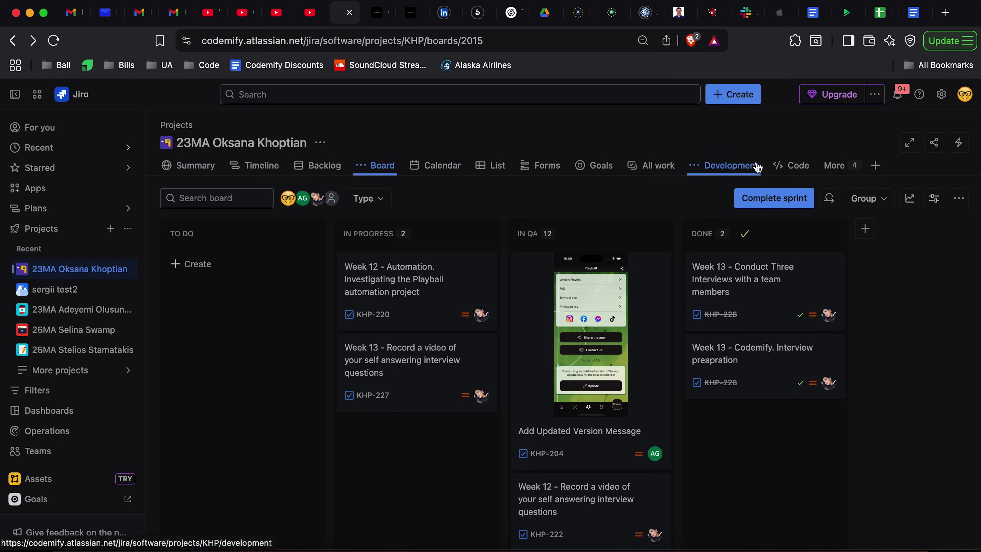
pyautogui.click(201, 167)
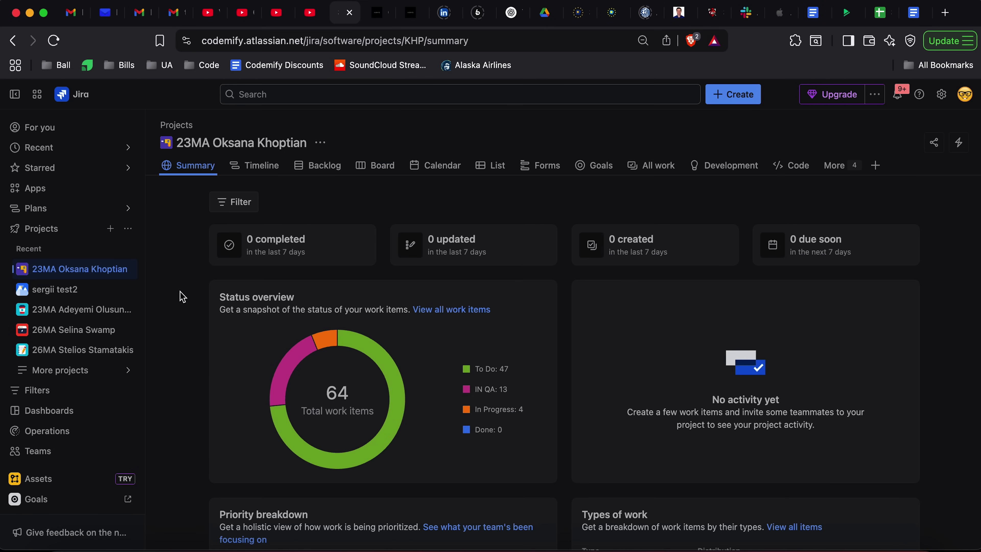
pyautogui.scroll(-5, 181, 302)
pyautogui.scroll(5, 181, 303)
# Step: Open the project's backlog and look through the work items in KHP Sprint 21 and the Backlog section
pyautogui.click(335, 177)
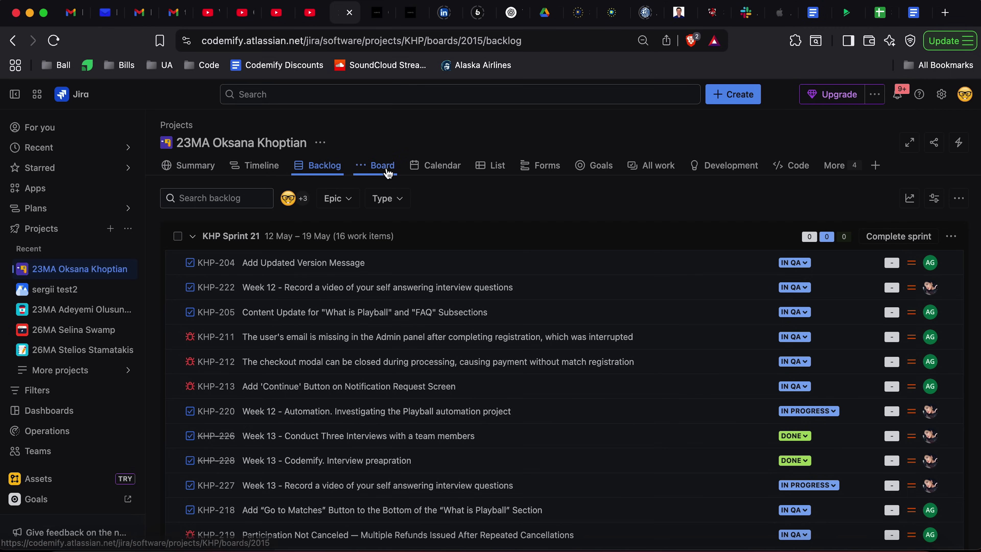
pyautogui.scroll(-15, 621, 319)
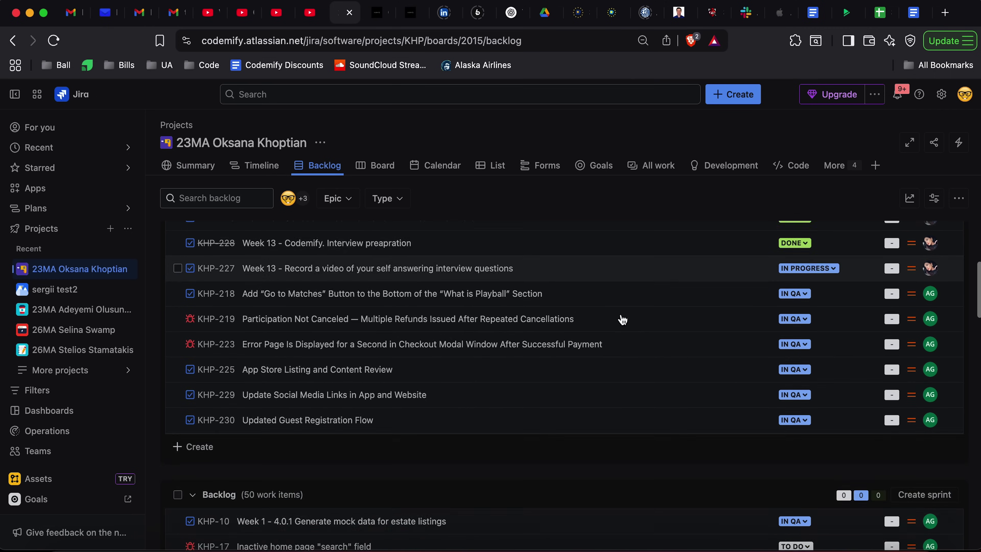
pyautogui.scroll(2, 418, 311)
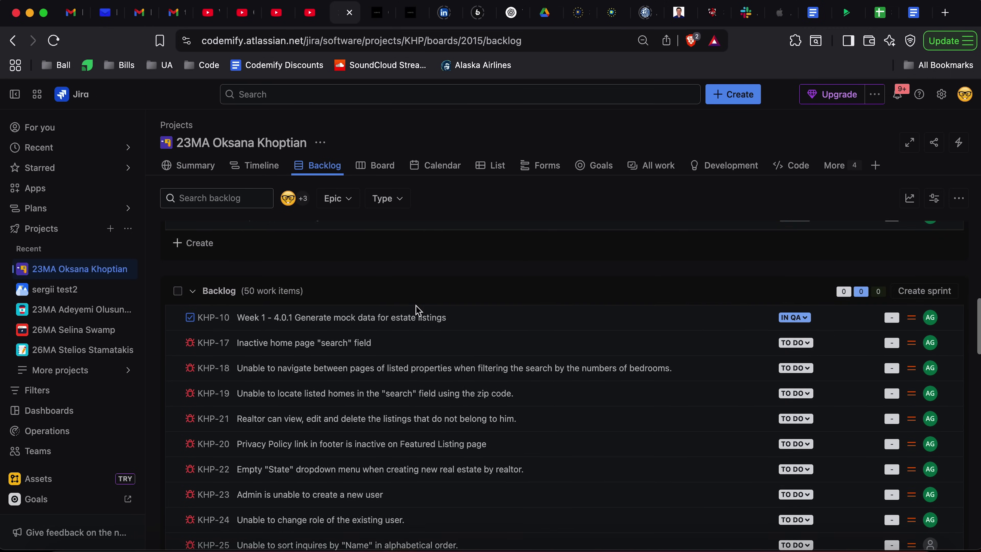
pyautogui.scroll(-12, 418, 311)
pyautogui.scroll(7, 418, 311)
pyautogui.scroll(15, 418, 311)
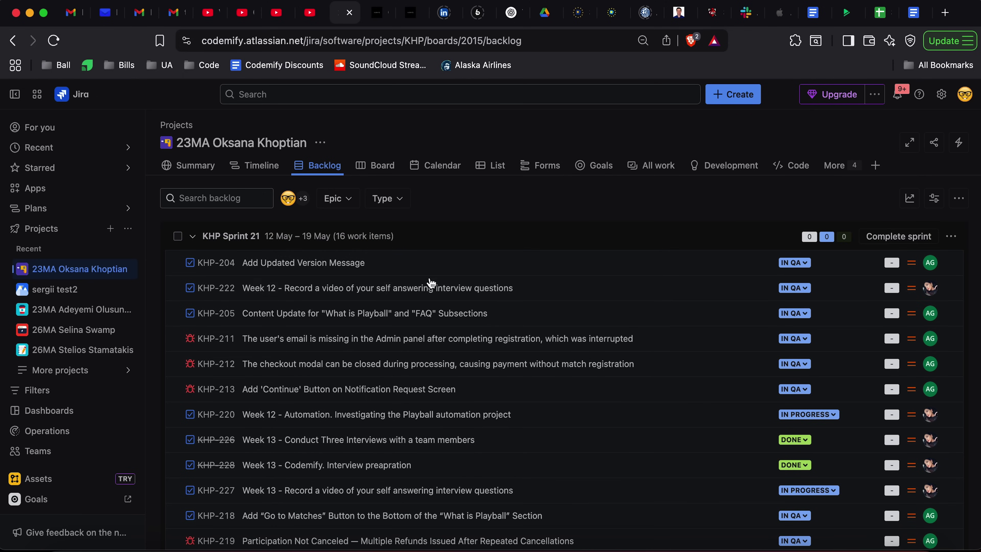
# Step: Open a new work item form from the project's board and check the project choices, keeping KHP
pyautogui.click(389, 174)
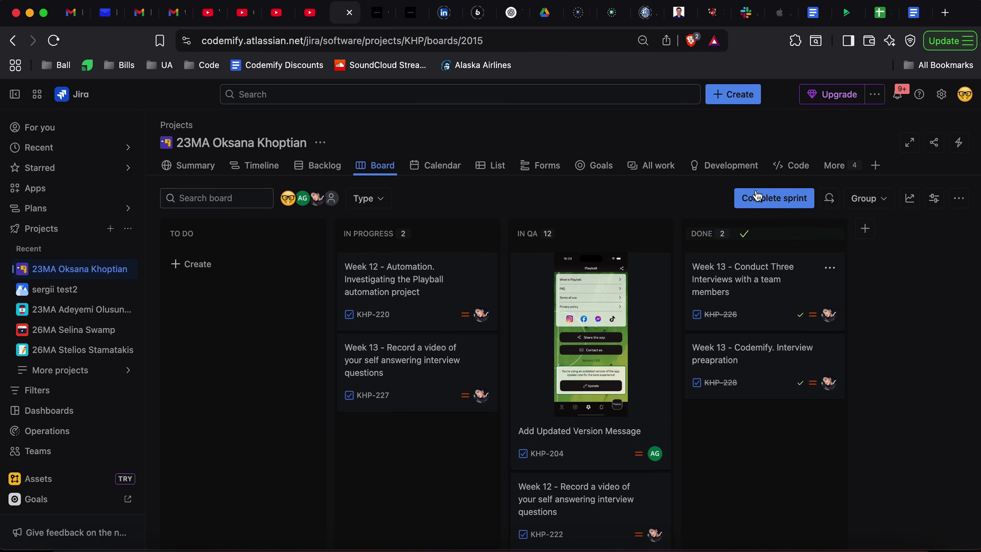
pyautogui.click(728, 98)
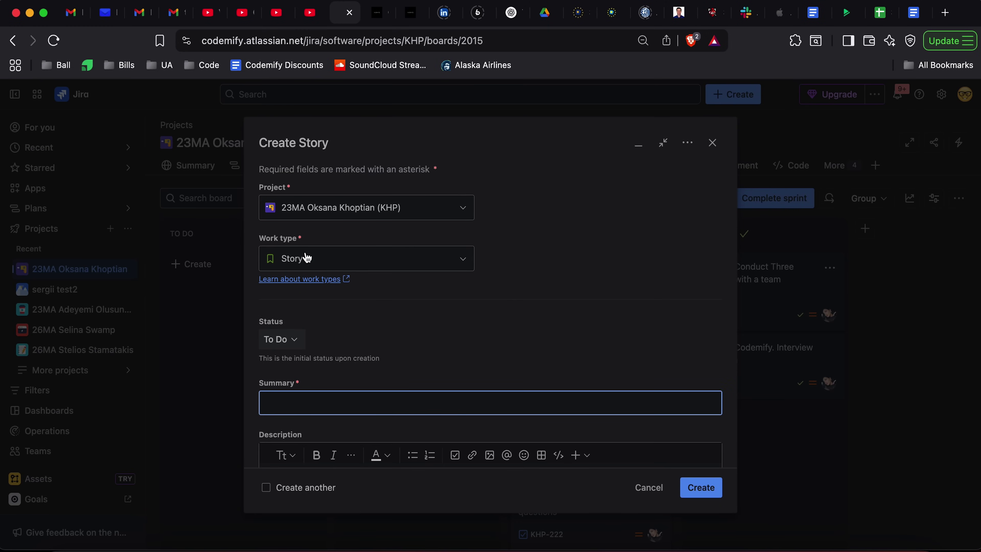
pyautogui.click(460, 216)
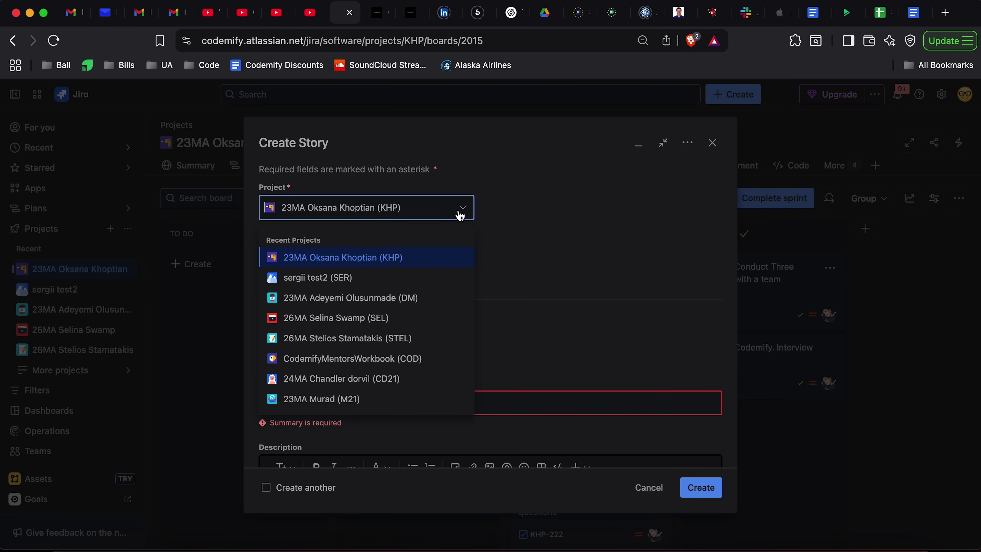
pyautogui.click(460, 216)
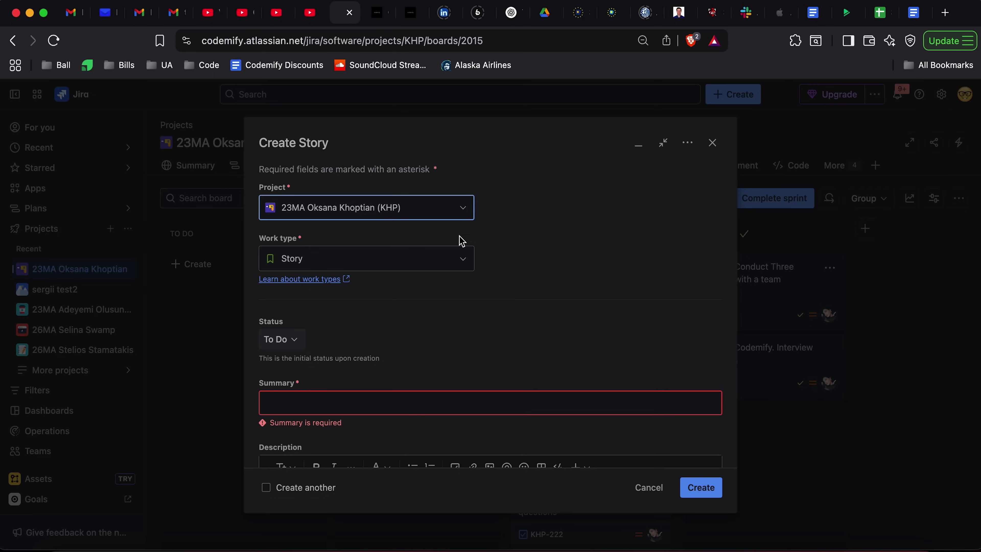
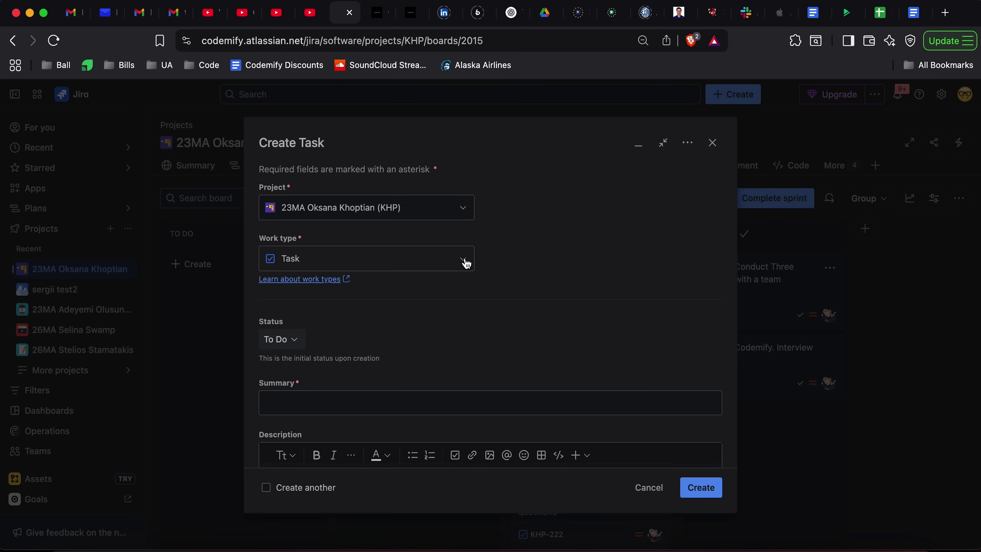
# Step: Check the work type choices for the new work item and set its work type to Bug
pyautogui.click(466, 263)
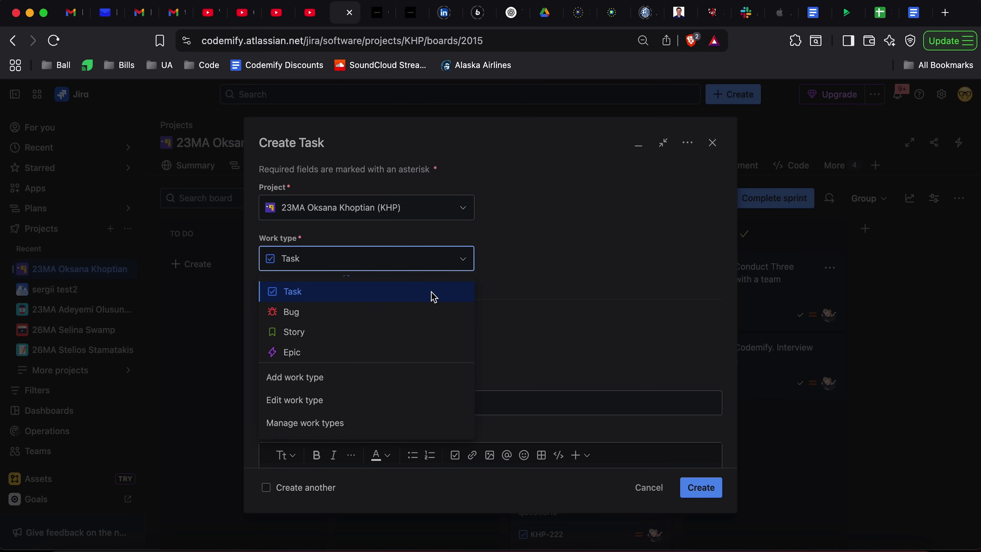
pyautogui.click(522, 267)
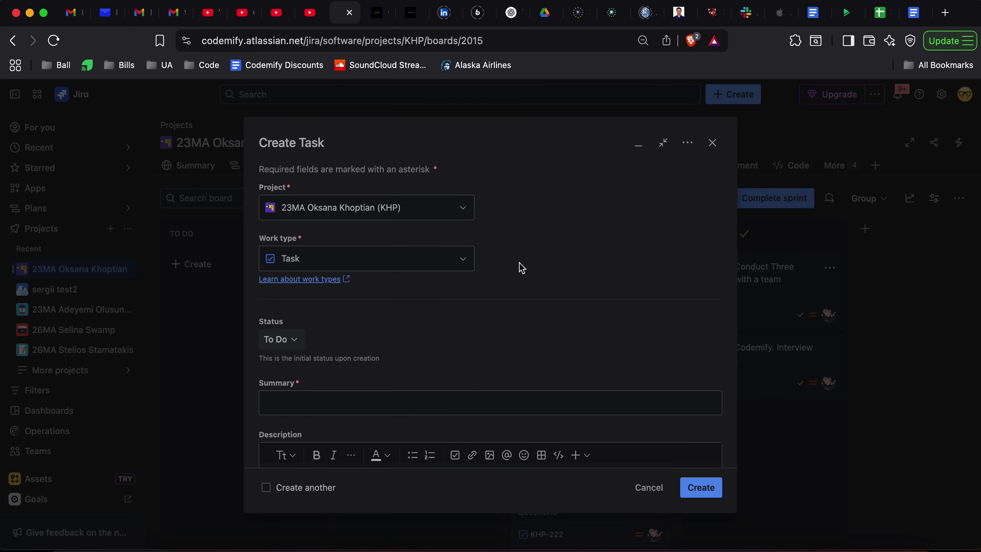
pyautogui.click(463, 264)
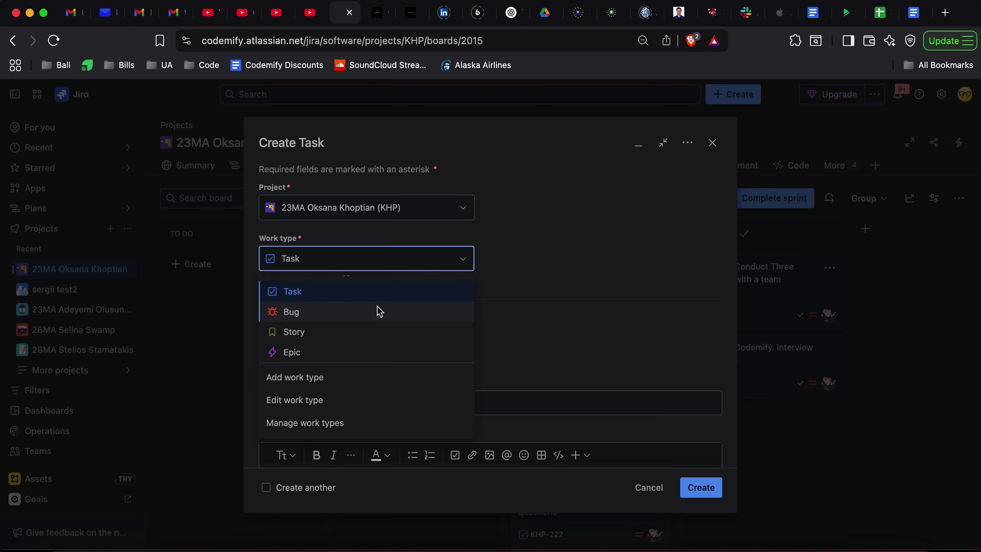
pyautogui.click(370, 314)
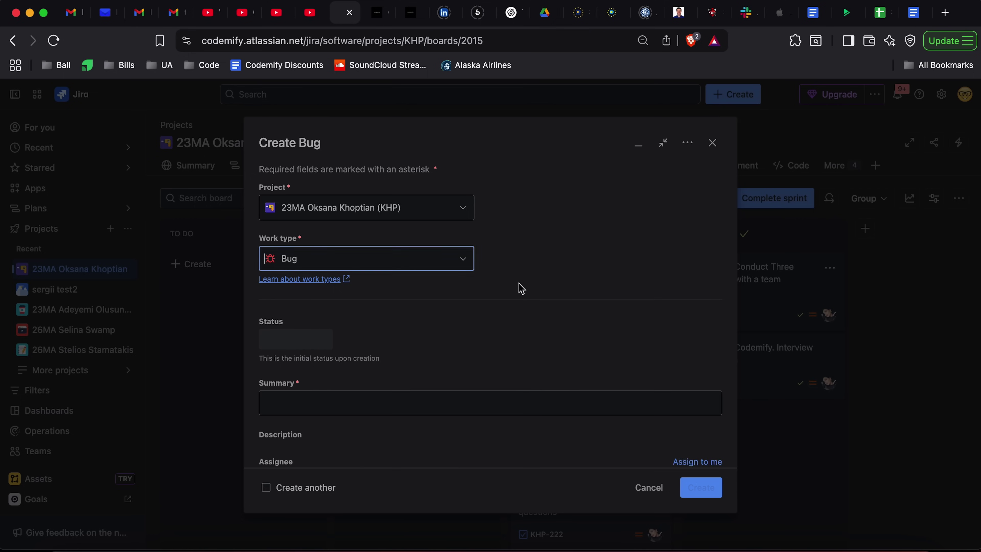
pyautogui.doubleClick(282, 239)
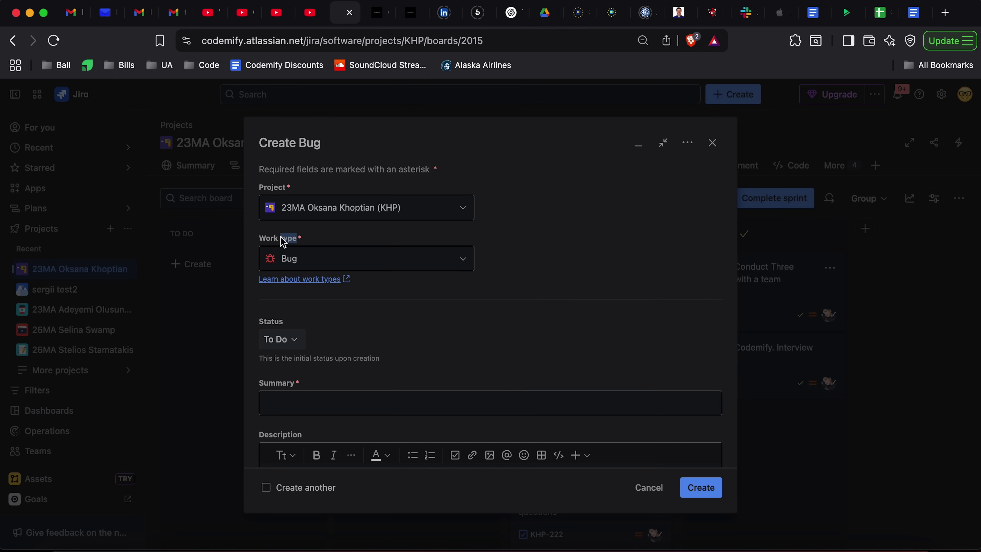
pyautogui.click(624, 308)
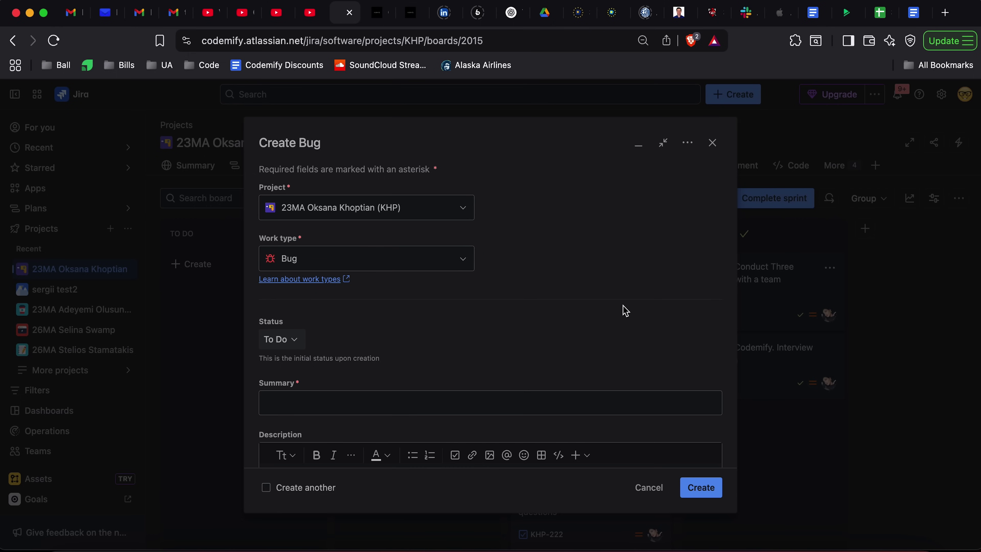
# Step: Look through the available work types again, including Story and Epic, keeping Bug selected
pyautogui.click(385, 255)
pyautogui.click(540, 296)
pyautogui.click(462, 266)
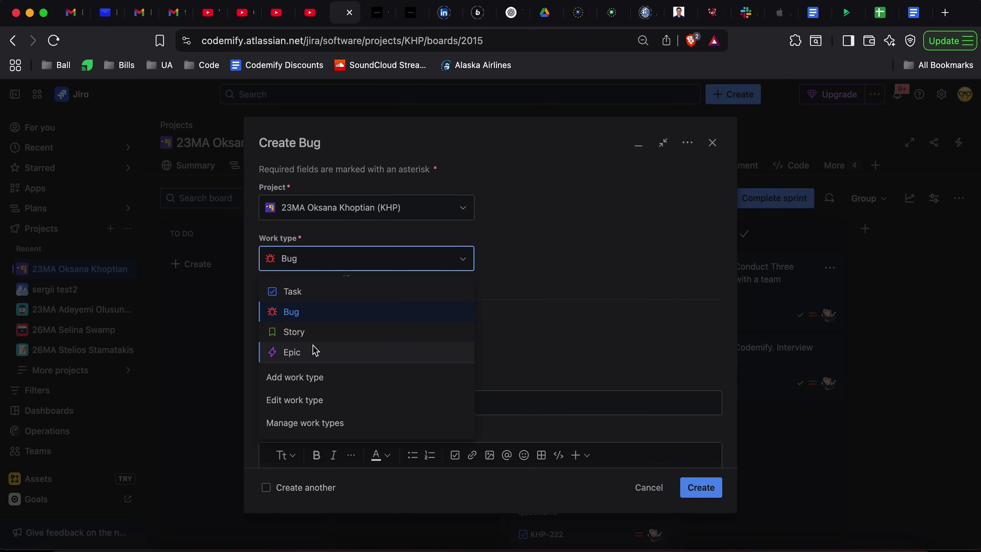
pyautogui.click(539, 294)
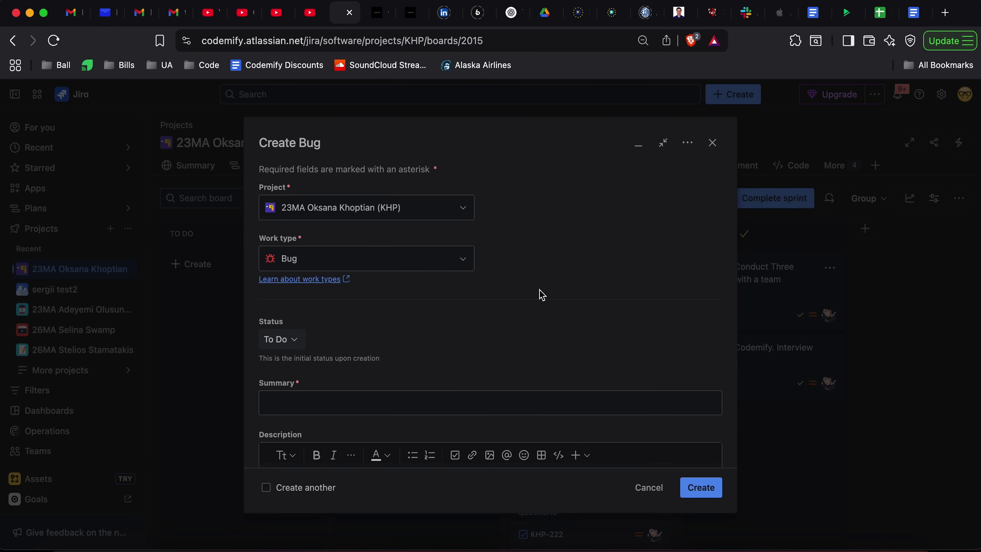
# Step: Switch to the Codemify site, open its Reviews page and follow the Try Intro Week link at the page's end
pyautogui.click(381, 13)
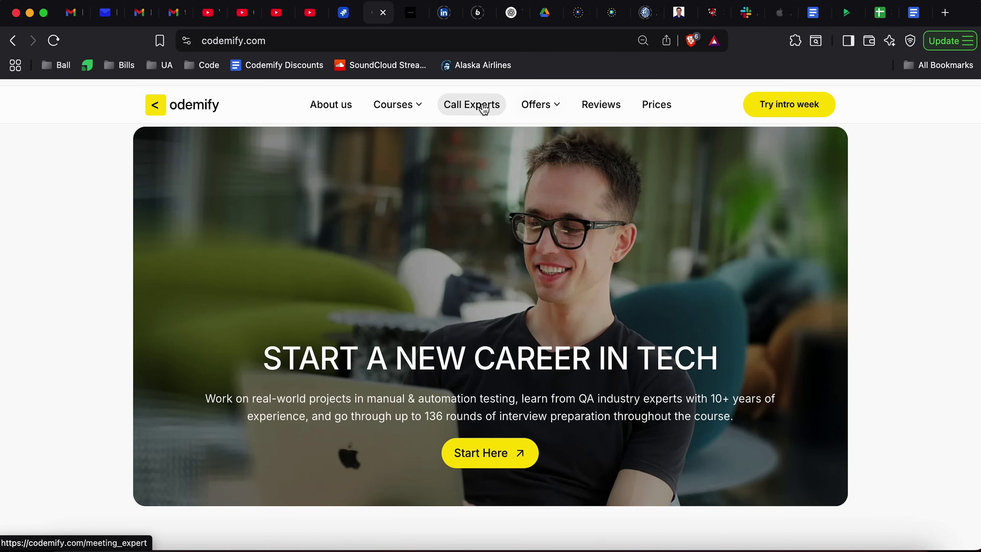
pyautogui.click(590, 109)
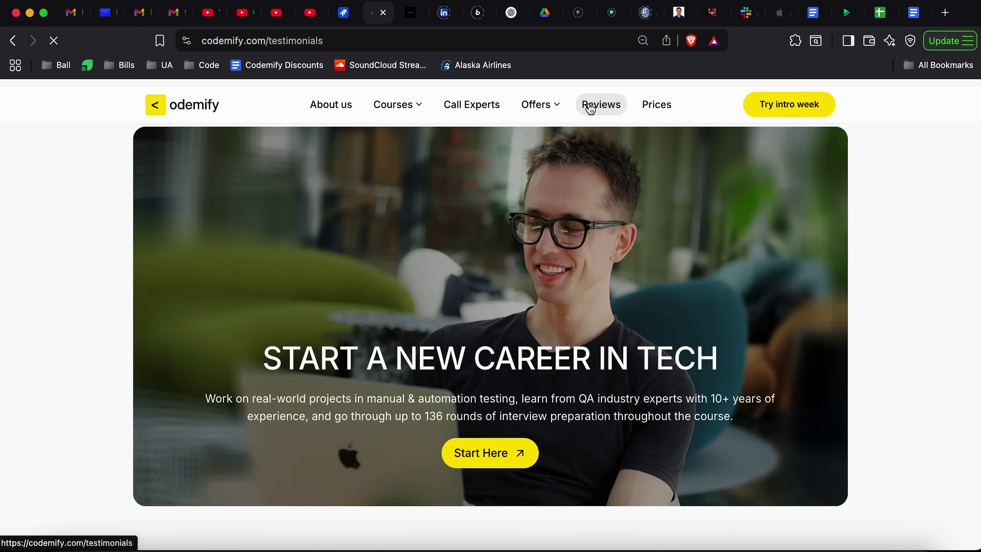
pyautogui.scroll(-20, 760, 379)
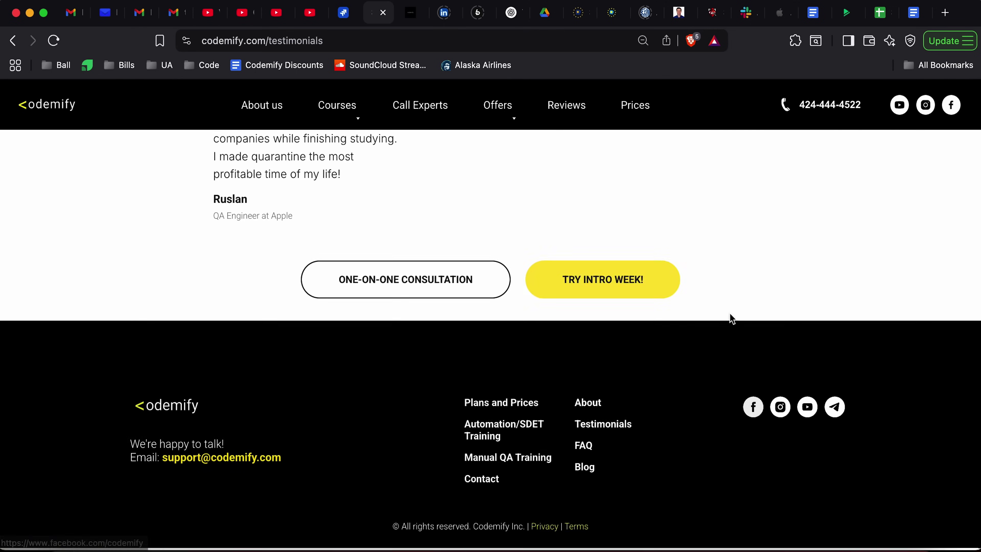
pyautogui.click(638, 290)
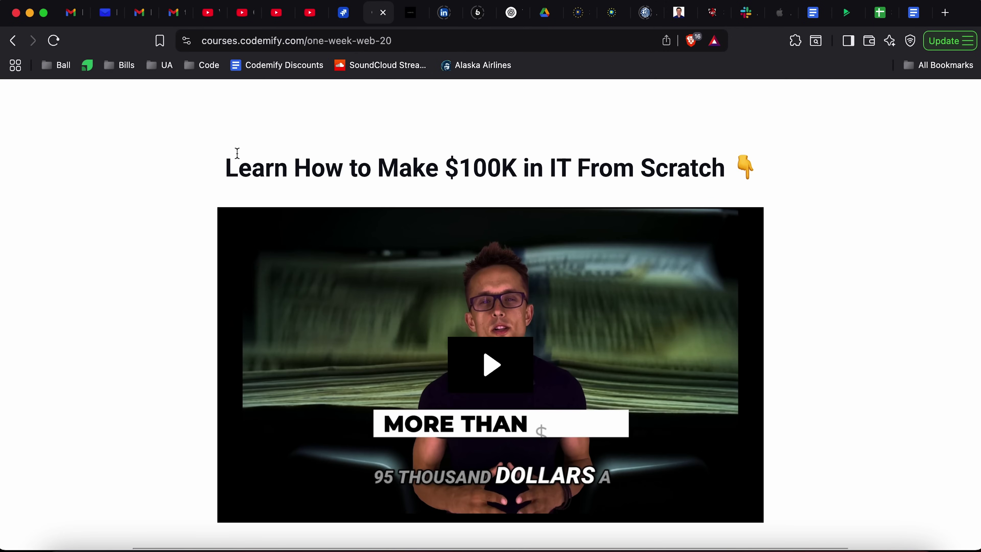
# Step: Compare the Intro Week Course page with the page reached from the Reviews page's Try Intro Week link
pyautogui.click(407, 18)
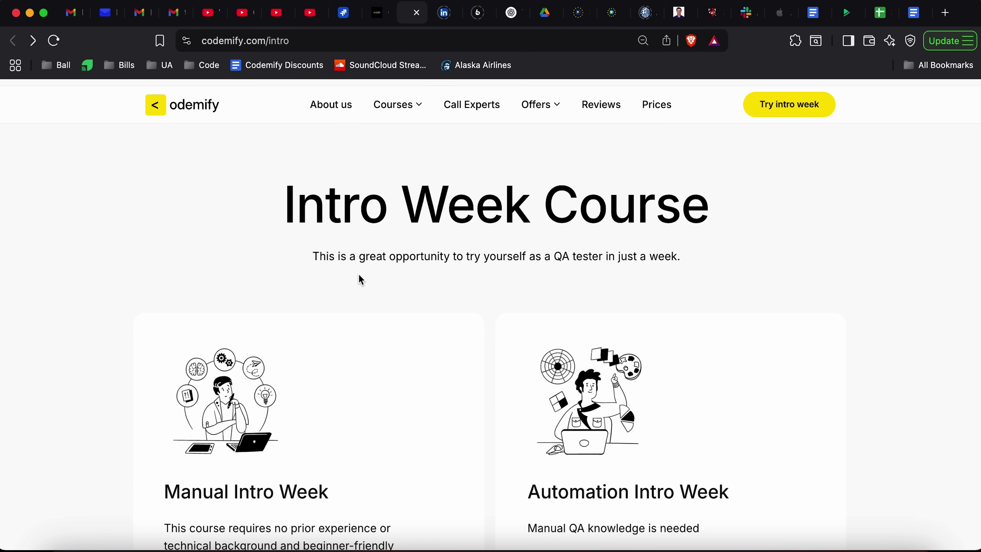
pyautogui.scroll(-3, 359, 275)
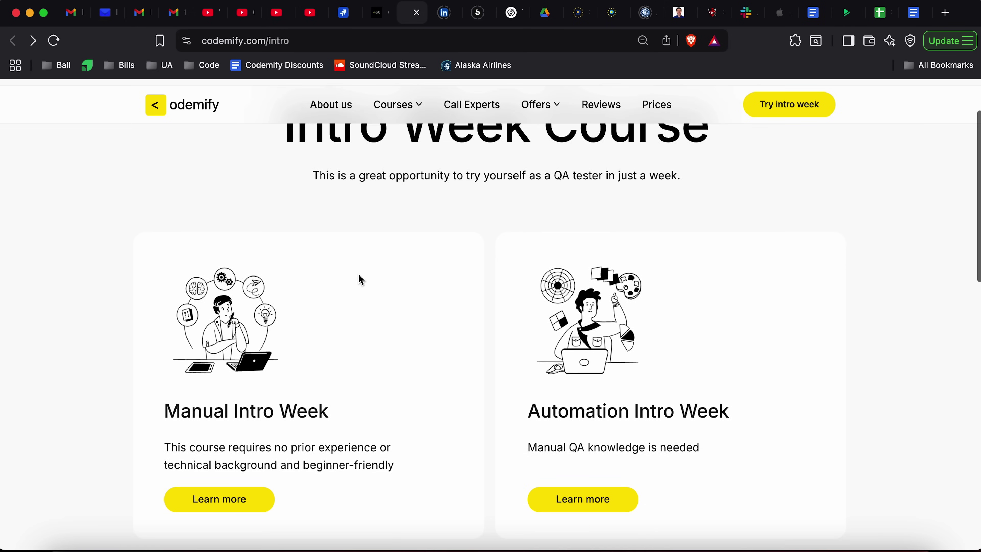
pyautogui.scroll(1, 359, 277)
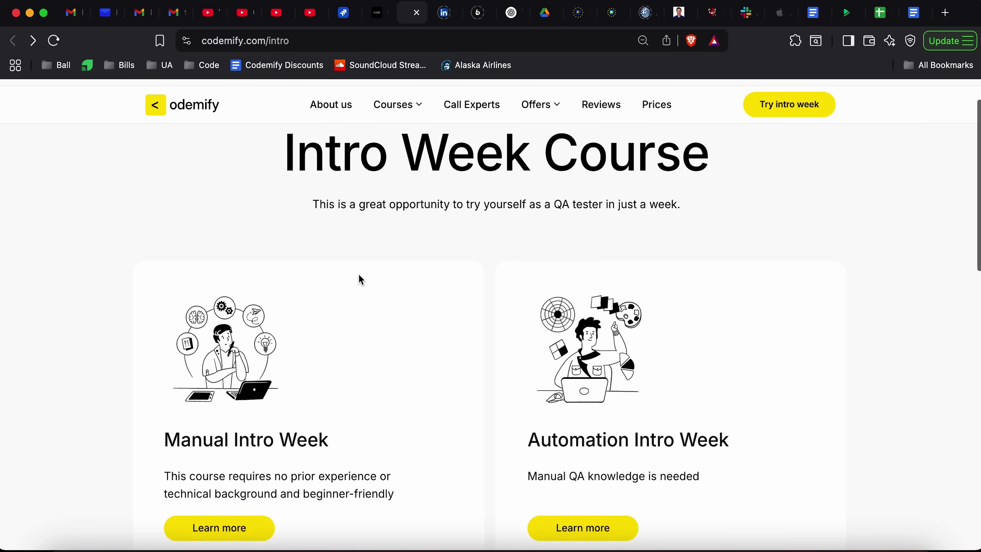
pyautogui.click(380, 12)
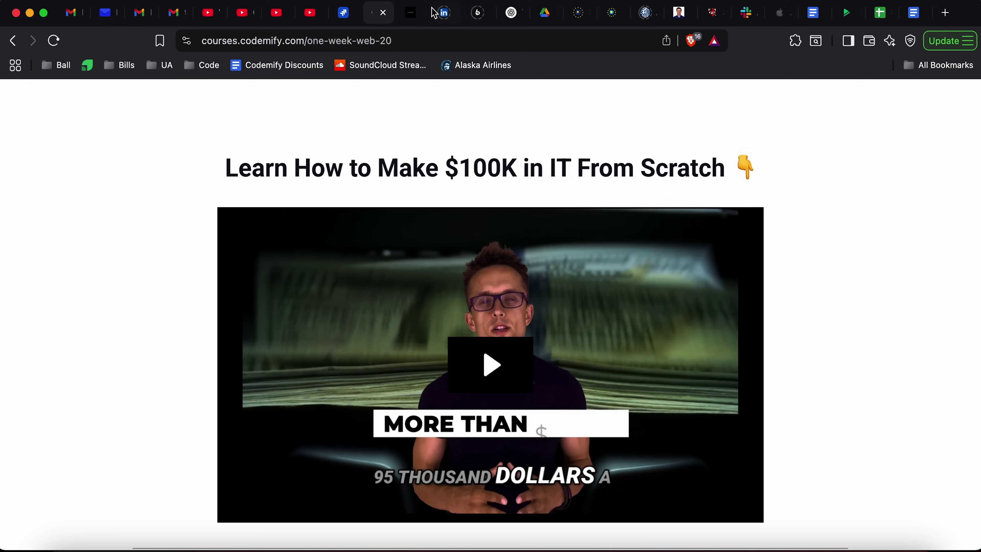
# Step: Return to the Jira bug form and enter the summary "Incorrect redirection upon clicking Try Intro Week on Reviews page"
pyautogui.click(355, 13)
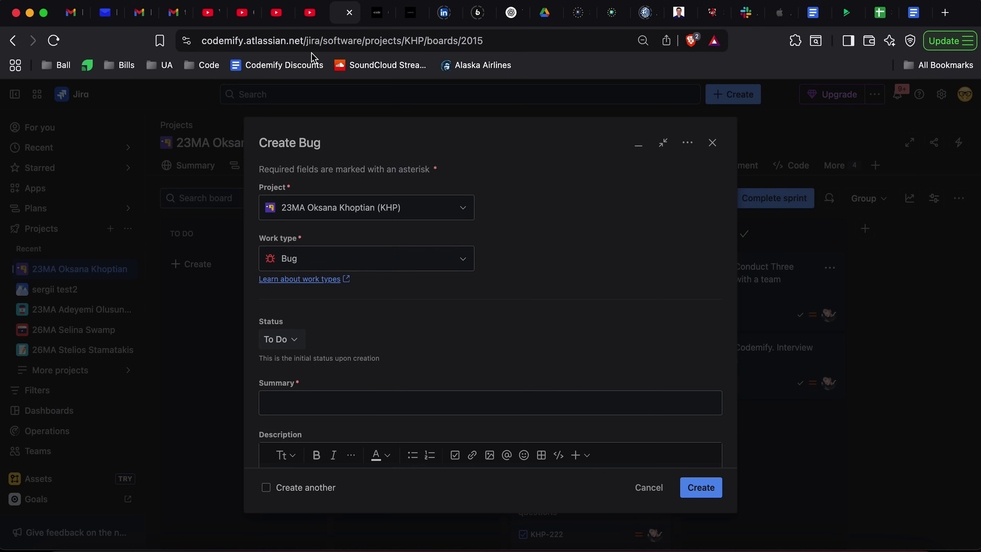
pyautogui.scroll(-1, 374, 382)
pyautogui.scroll(-1, 374, 380)
pyautogui.click(362, 346)
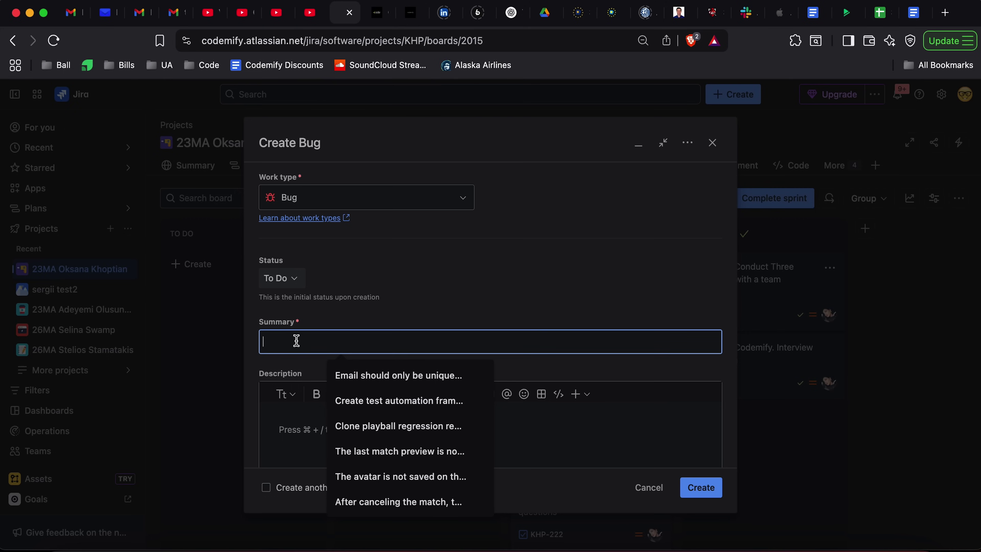
pyautogui.write('Incorre')
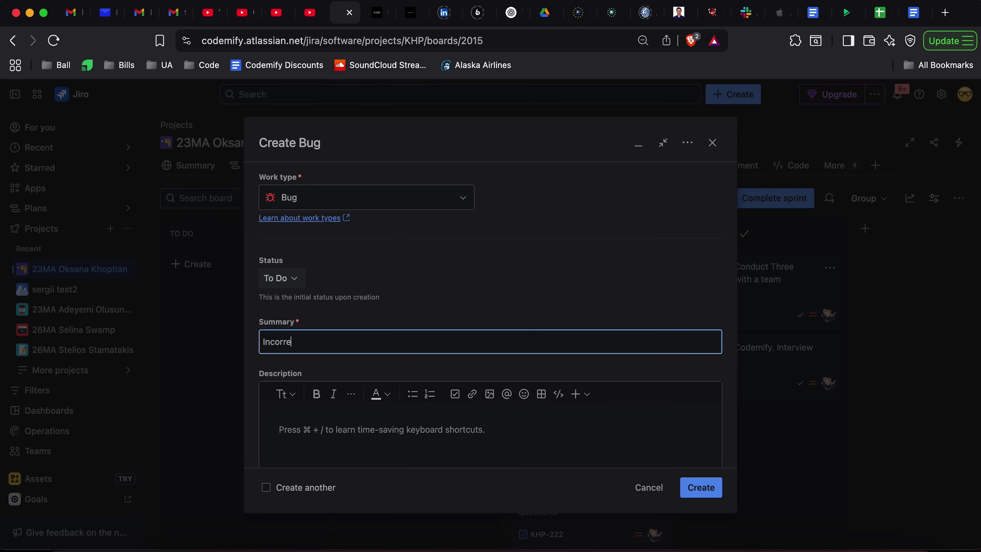
pyautogui.write('ct redirrection ')
pyautogui.write('ction upo')
pyautogui.write('n clicking Tr')
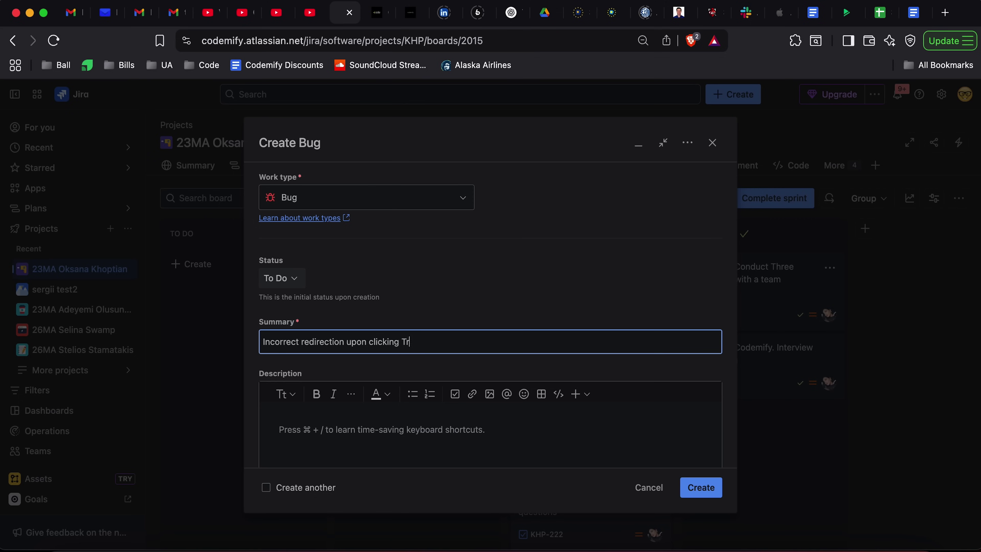
pyautogui.write('y Intro Week on Reviews page')
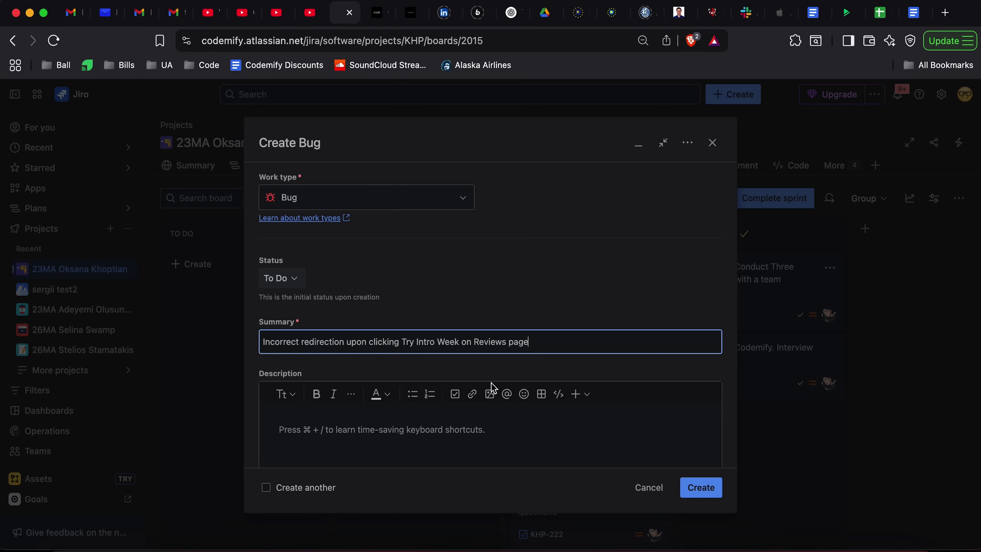
# Step: Highlight "Reviews page" and "upon clicking Try Intro Week" in the summary to review its wording, and clear the selection
pyautogui.keyDown('shift'); pyautogui.click(473, 342); pyautogui.keyUp('shift')
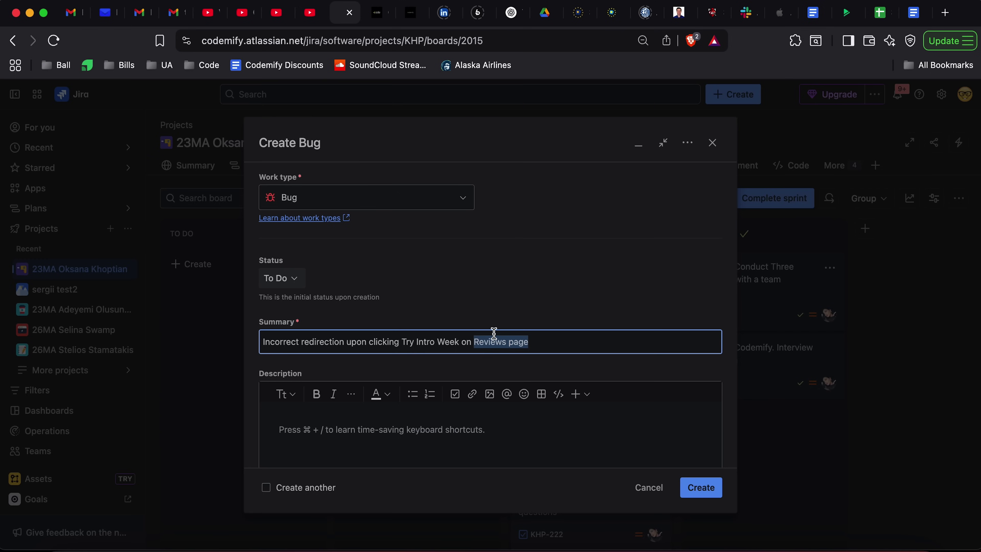
pyautogui.moveTo(346, 342); pyautogui.dragTo(460, 343)
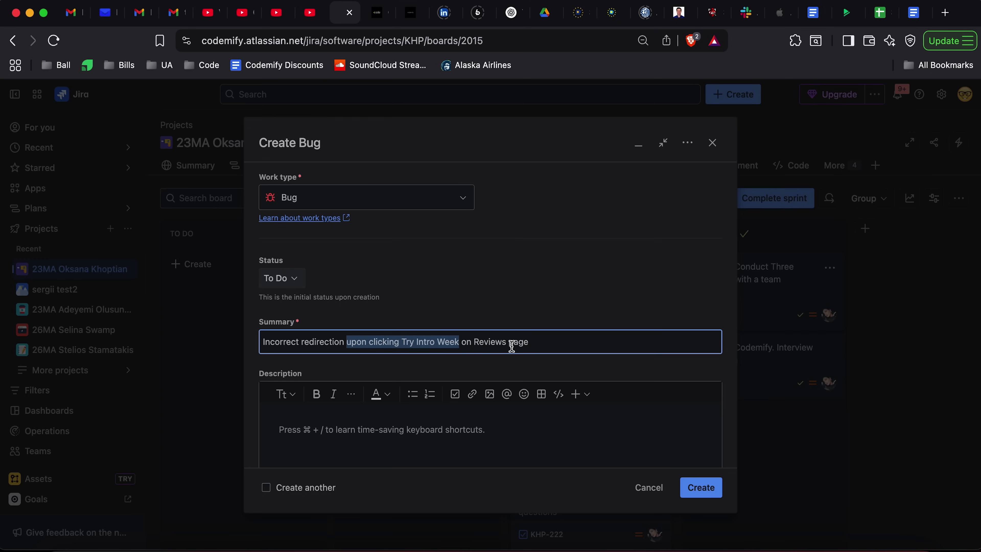
pyautogui.click(540, 341)
# Step: Start the bug's description with the line "Prerequisites:", correcting its spelling, and enter "N/A" below it
pyautogui.scroll(-3, 540, 342)
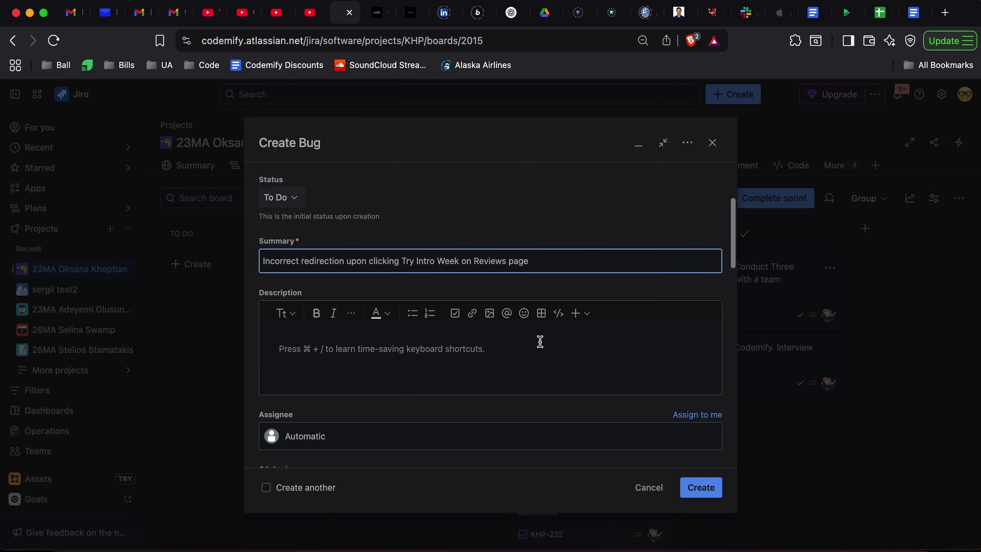
pyautogui.click(456, 332)
pyautogui.write('Pre')
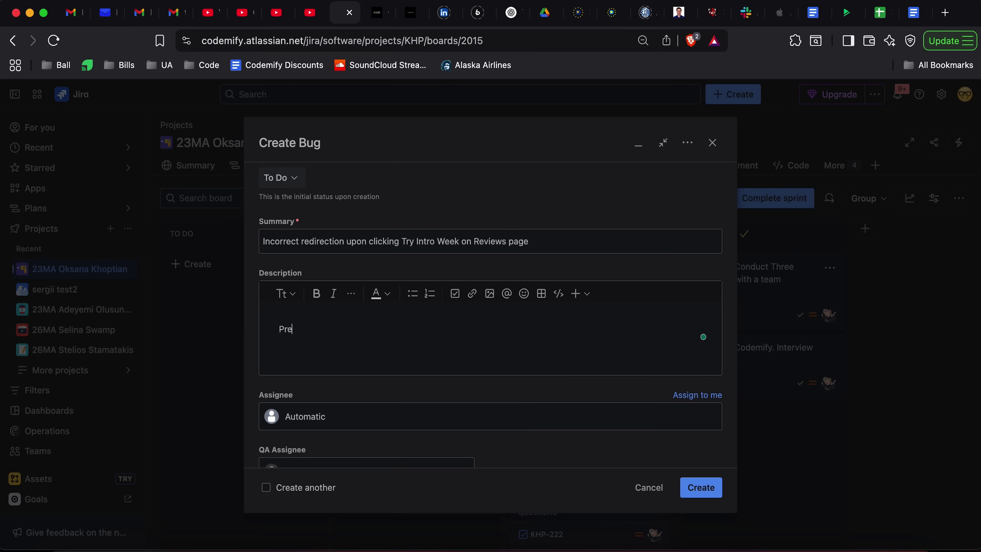
pyautogui.write('requsits')
pyautogui.press('Return')
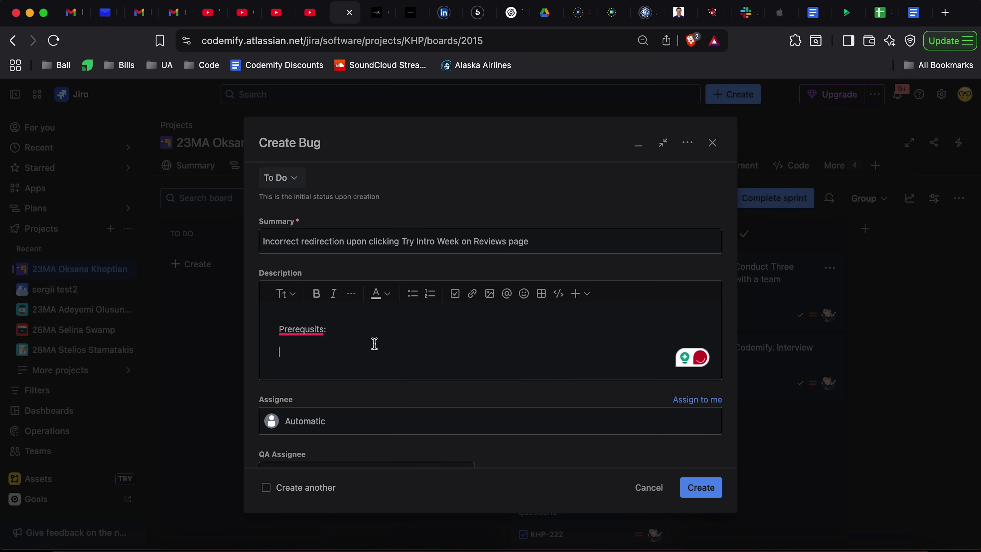
pyautogui.click(316, 329)
pyautogui.click(315, 365)
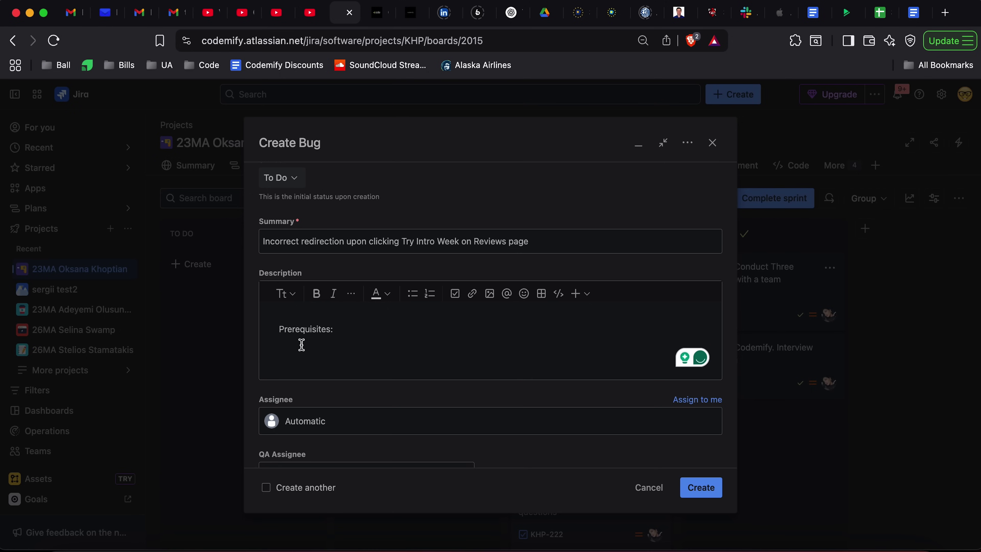
pyautogui.write('N/A')
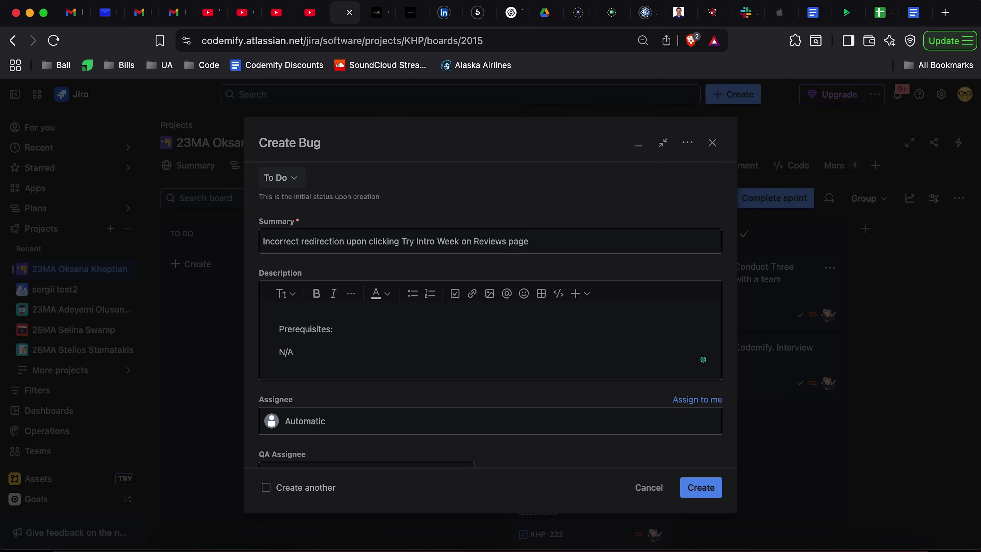
# Step: Add a "Steps To Reproduce:" section to the description and begin its numbered list with "Navigate to"
pyautogui.press('Return')
pyautogui.press('Return')
pyautogui.write('S')
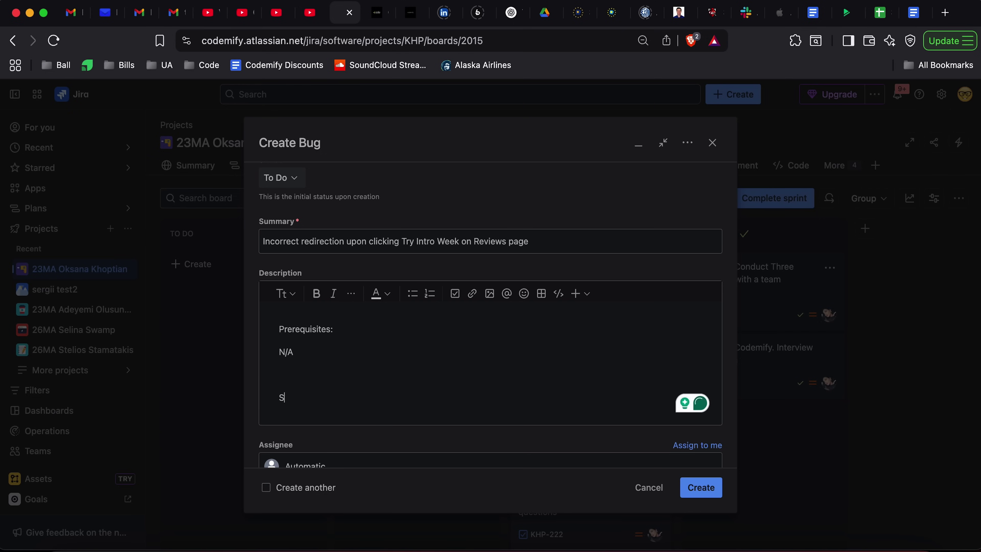
pyautogui.write('teps To Repr')
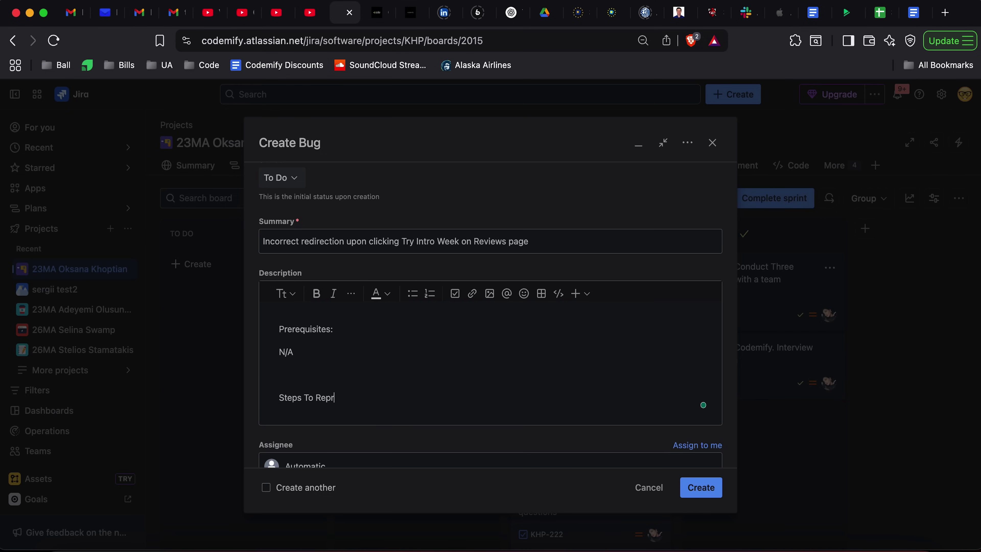
pyautogui.write('oduce:')
pyautogui.press('Return')
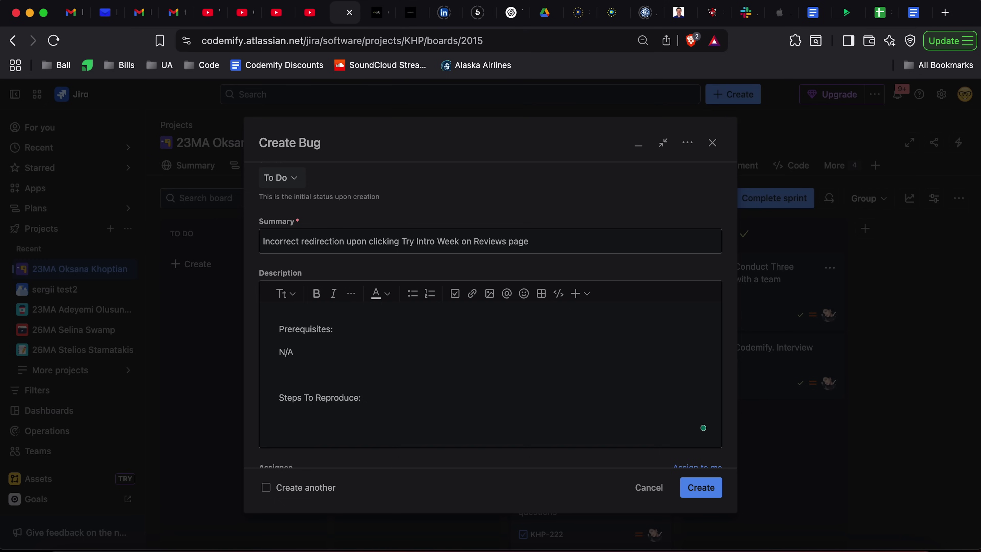
pyautogui.write('1. Navigate to')
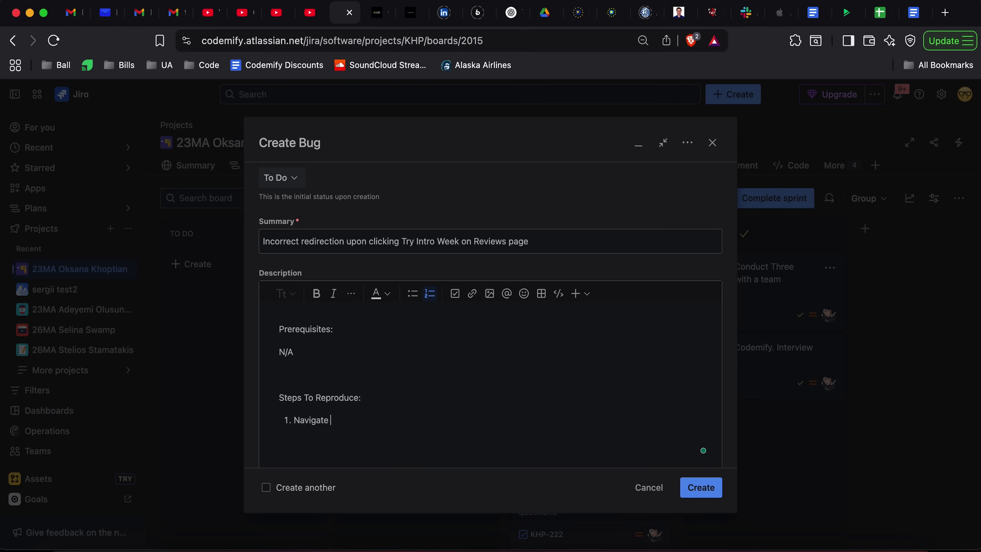
# Step: Switch to the Codemify site, open the Reviews page and copy its address
pyautogui.click(370, 14)
pyautogui.click(404, 20)
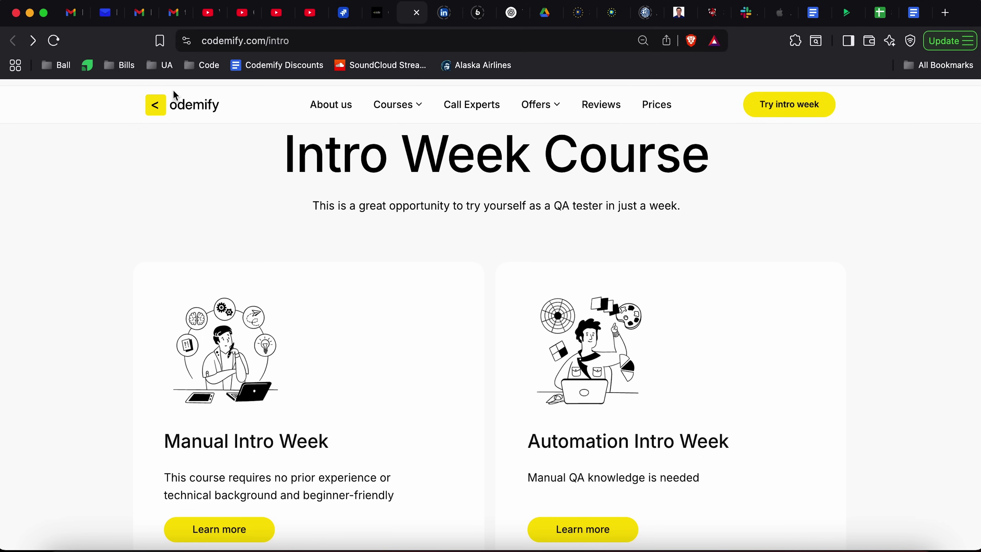
pyautogui.click(612, 106)
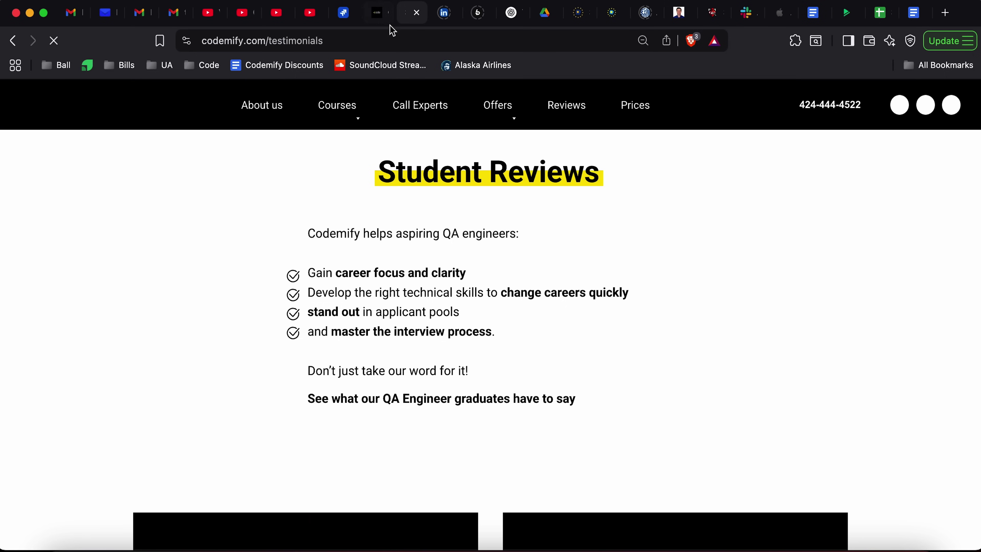
pyautogui.click(362, 39)
pyautogui.press('super+c')
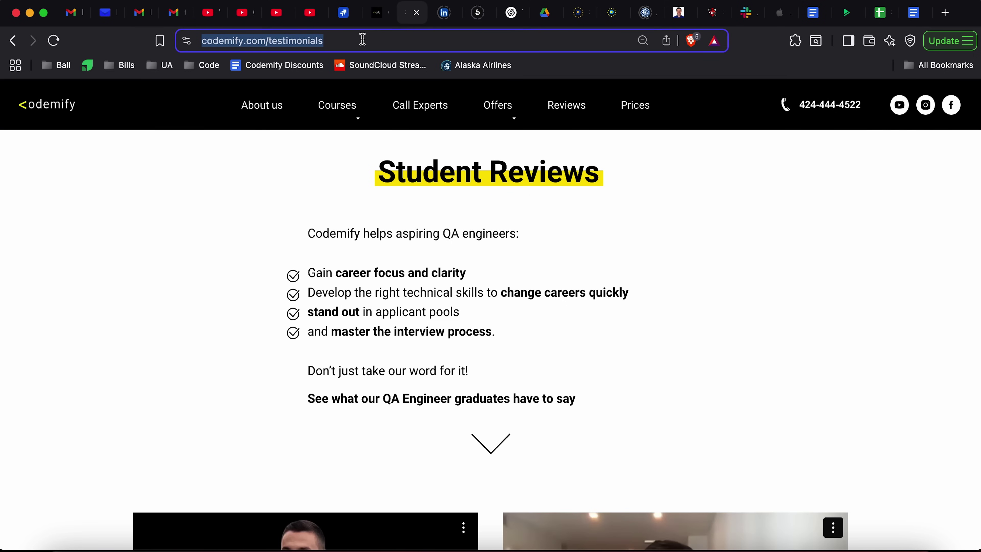
# Step: Return to the Jira bug form, paste the Reviews page address into step 1 and add step 2 "Scroll all the way down"
pyautogui.click(343, 14)
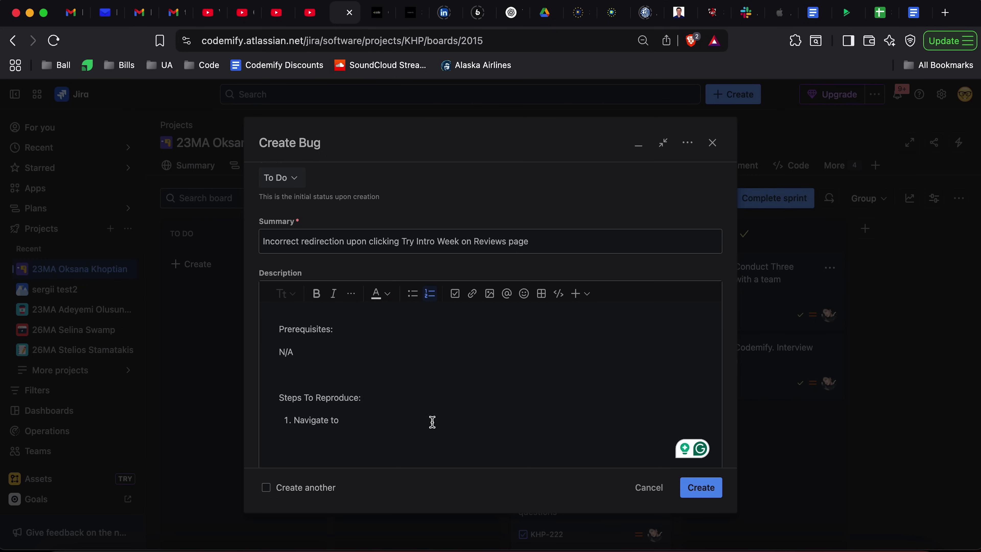
pyautogui.press('super+v')
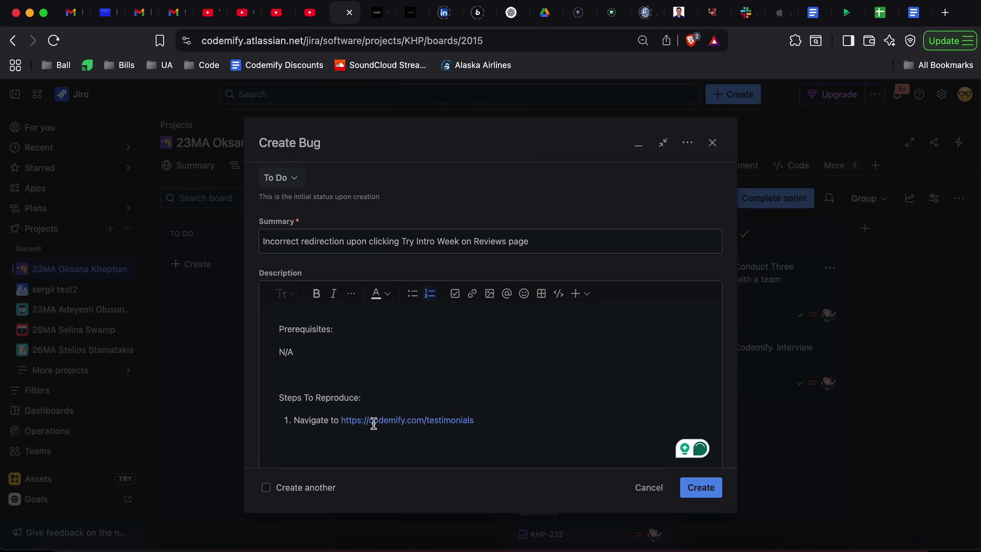
pyautogui.press('Return')
pyautogui.write('Sc')
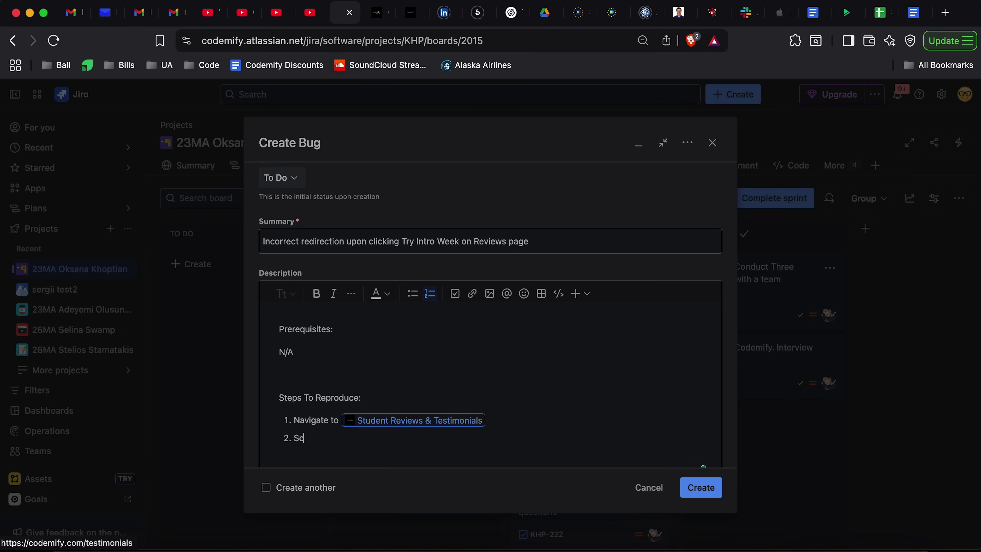
pyautogui.write('roll all the way down')
# Step: Check the Try Intro Week button at the end of the Codemify Reviews page and its landing page, and return to Jira
pyautogui.click(425, 420)
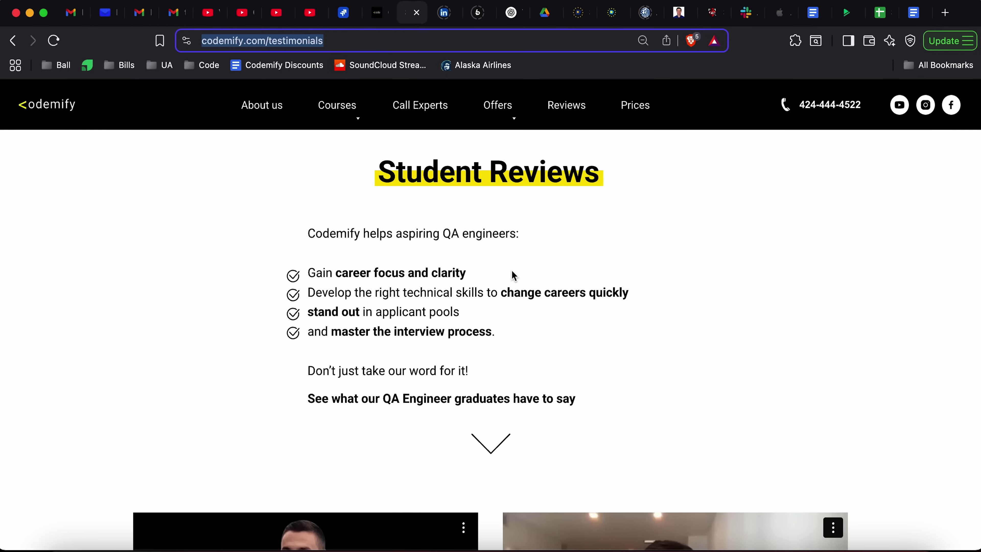
pyautogui.scroll(-20, 514, 276)
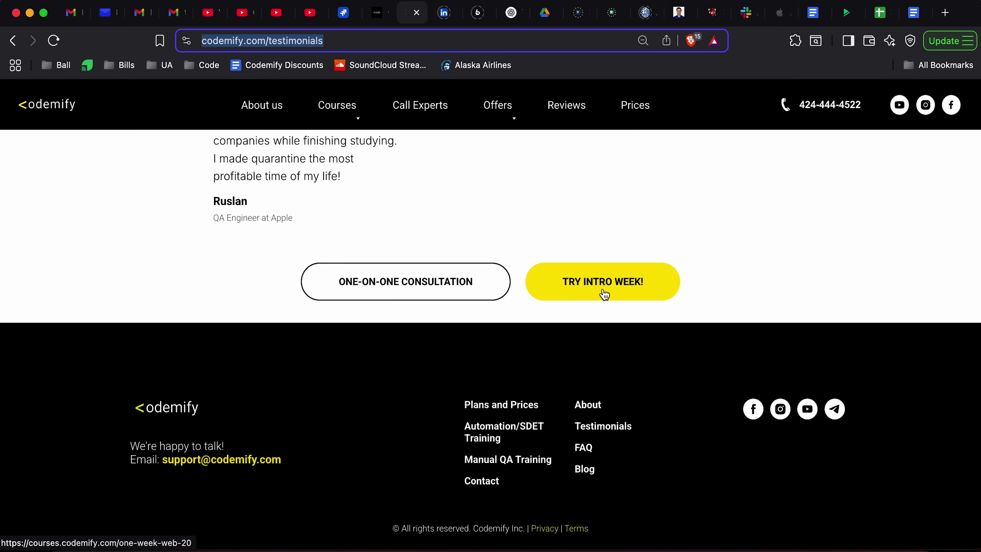
pyautogui.click(375, 16)
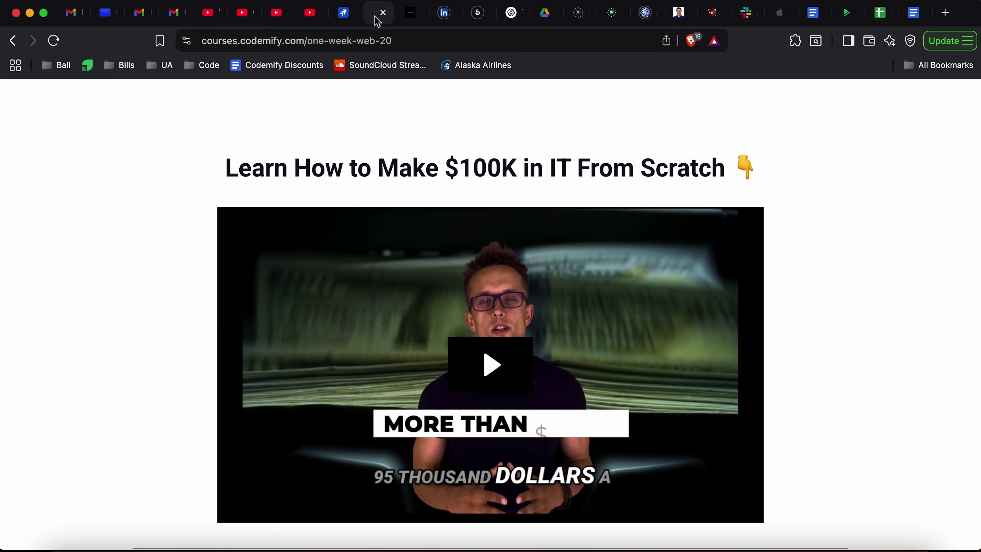
pyautogui.click(340, 16)
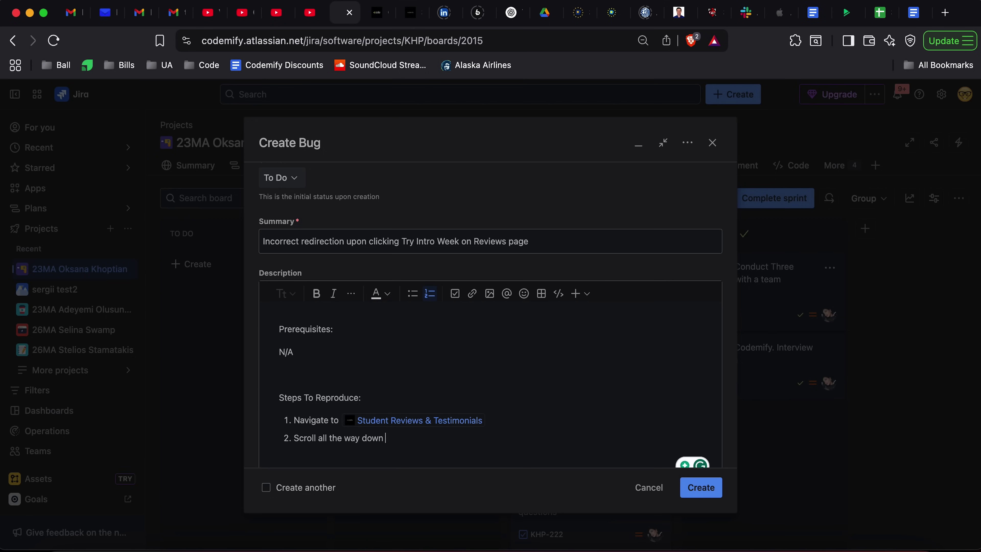
# Step: Add step 3, worded Click the yellow "Try Intro Week!" button, to the reproduction list, accepting the suggested article correction
pyautogui.press('Return')
pyautogui.write('Click :')
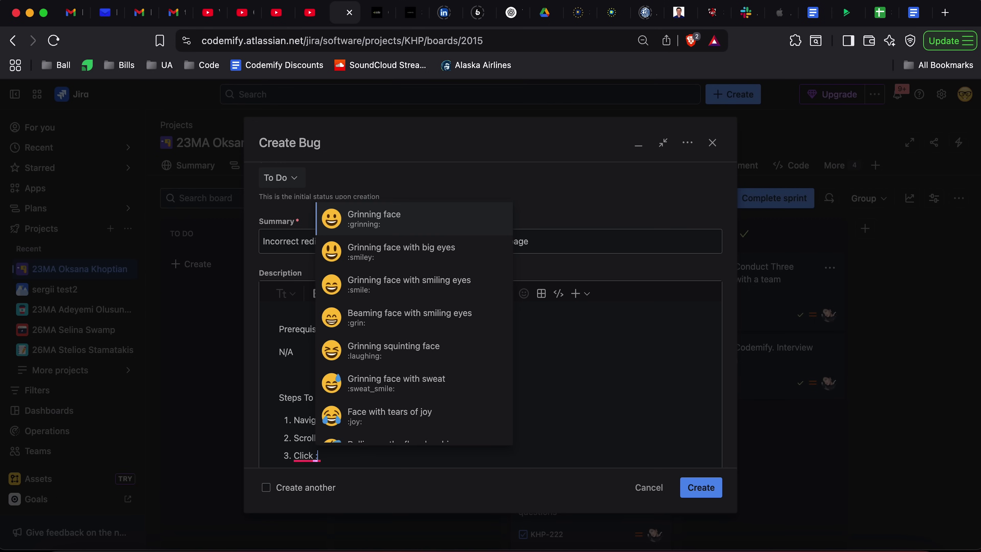
pyautogui.press('BackSpace')
pyautogui.write('"')
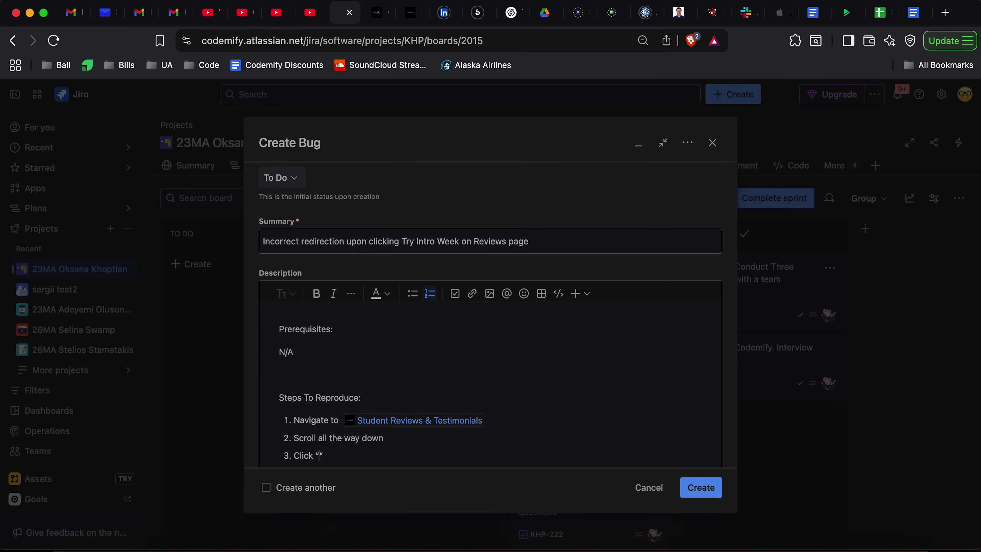
pyautogui.write('yellow “')
pyautogui.write('Try ')
pyautogui.write('Intro Week”')
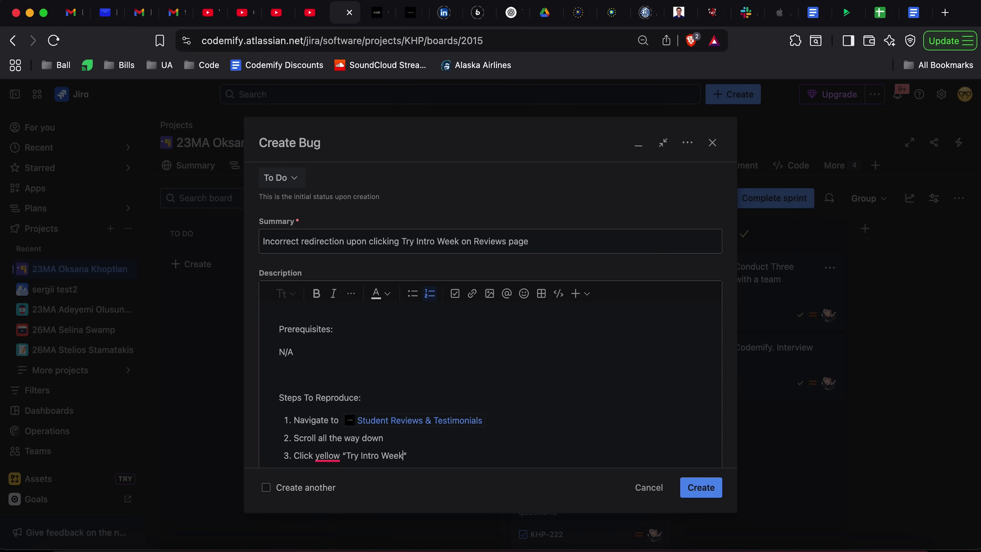
pyautogui.press('BackSpace')
pyautogui.write('!” button')
pyautogui.moveTo(329, 456)
pyautogui.click(341, 394)
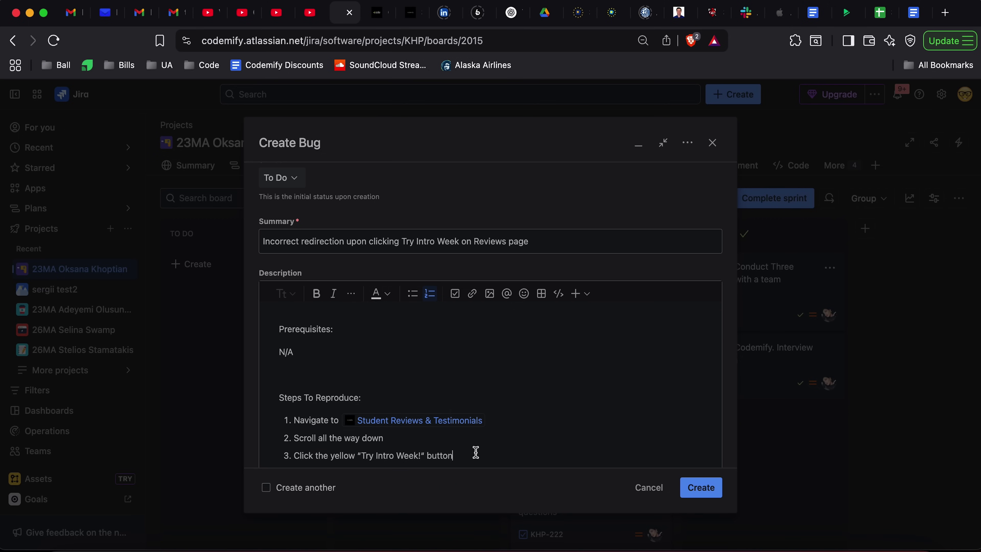
# Step: Add an "Actual result:" section below the numbered list with the line "User has been redirected to Manual intro Week landing page"
pyautogui.press('Return')
pyautogui.press('Return')
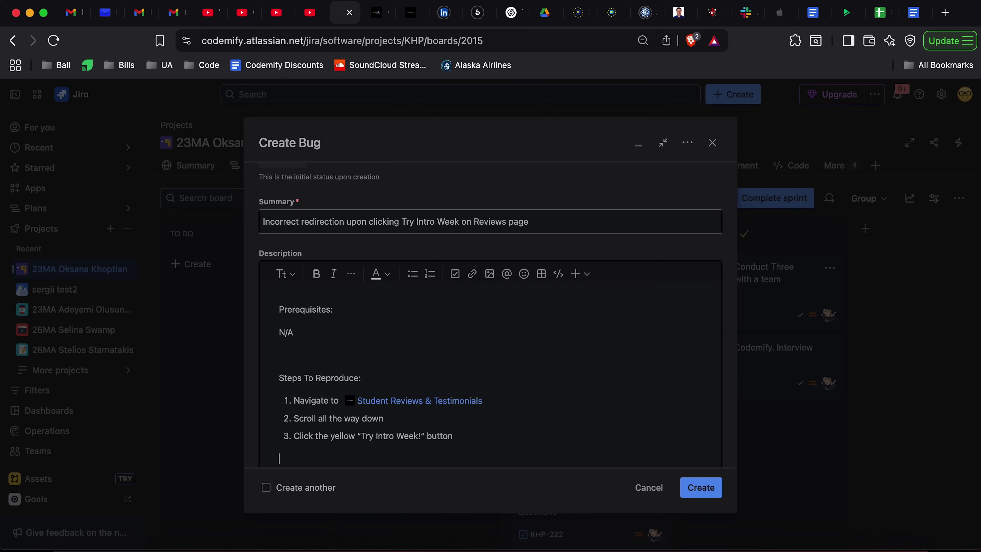
pyautogui.scroll(-2, 475, 444)
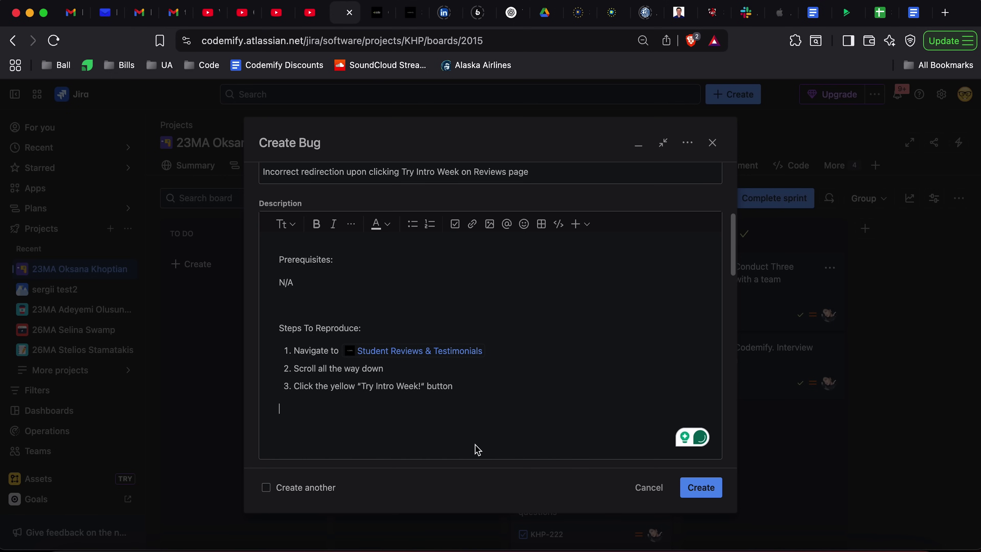
pyautogui.write('Expected resu')
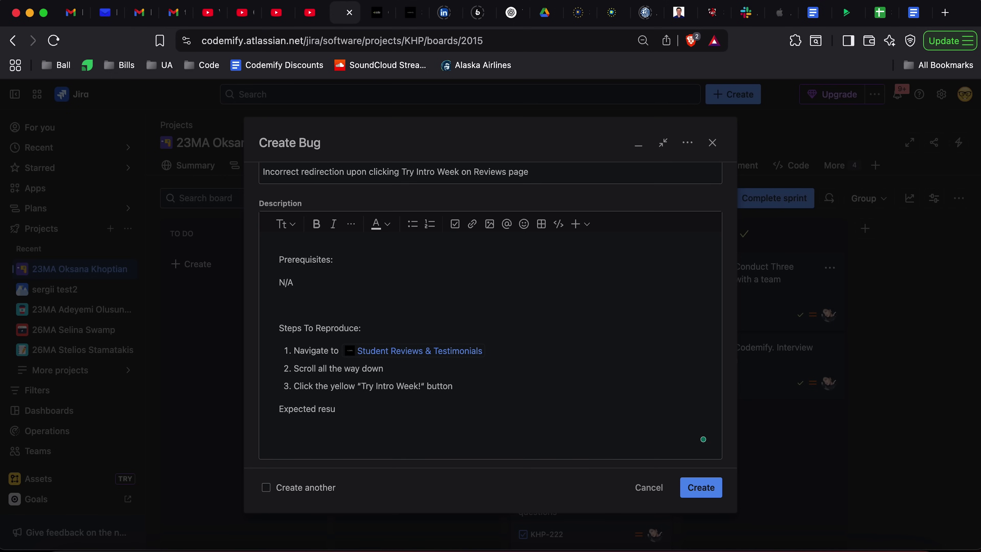
pyautogui.press('super+BackSpace')
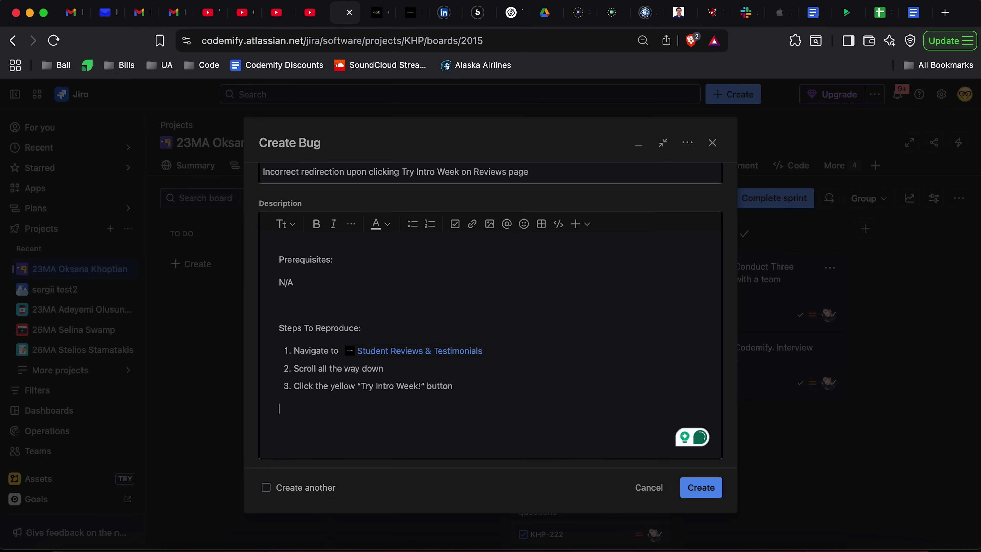
pyautogui.write('Actual')
pyautogui.write('result:')
pyautogui.press('Return')
pyautogui.press('super+Right')
pyautogui.press('Return')
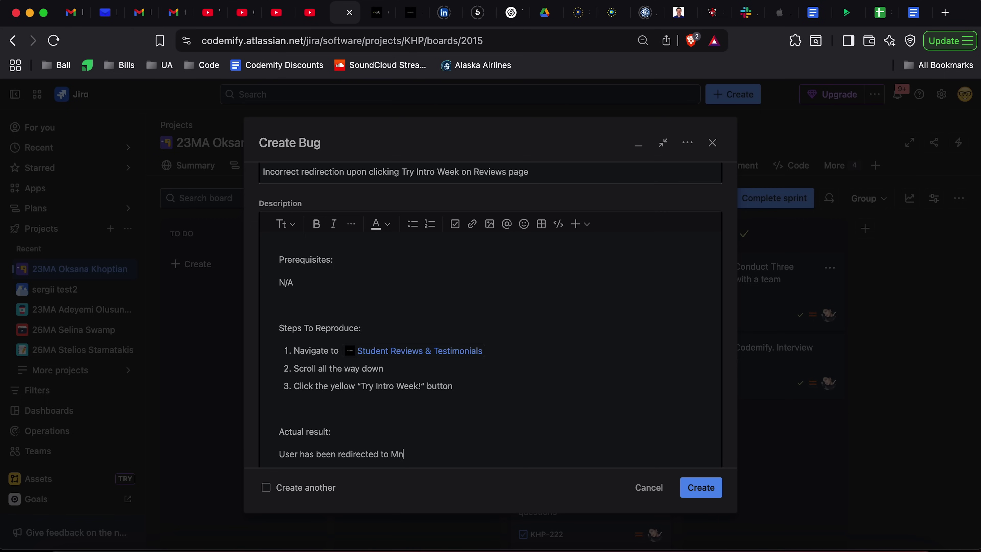
pyautogui.hotkey('alt', 'BackSpace')
pyautogui.hotkey('alt', 'BackSpace')
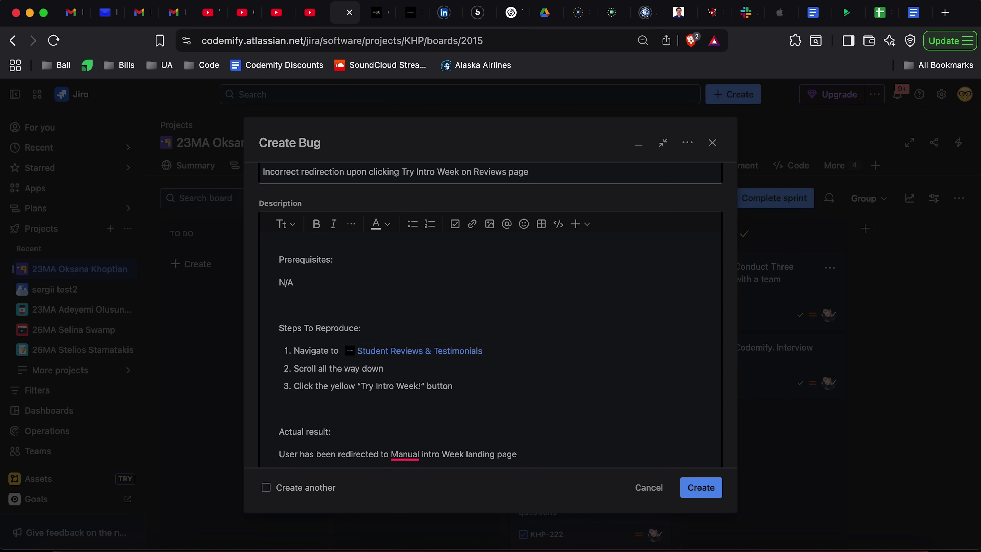
# Step: Copy the address the Reviews page's Try Intro Week button opens, courses.codemify.com/one-week-web-20, and add it after "landing page" in the bug's actual result
pyautogui.click(413, 12)
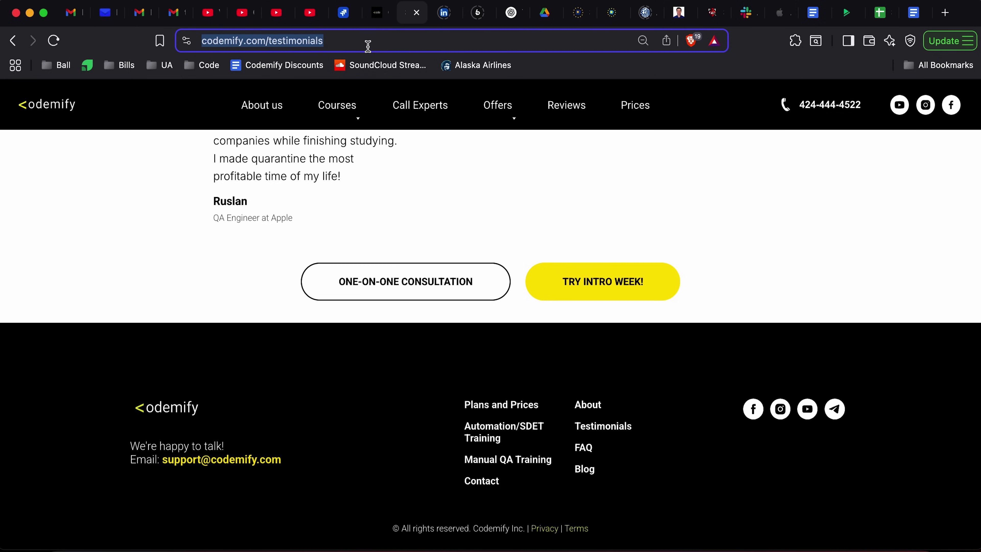
pyautogui.click(601, 284)
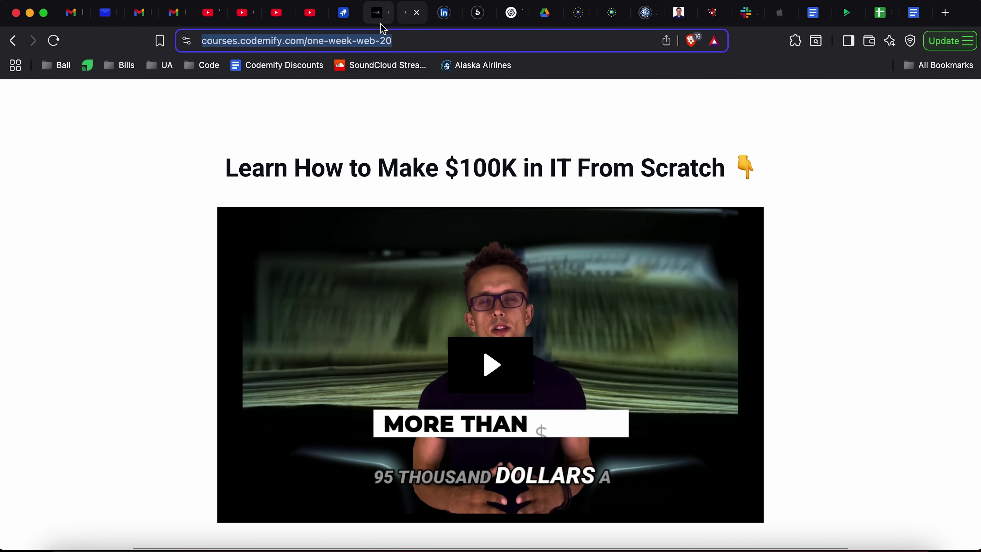
pyautogui.click(12, 41)
pyautogui.click(344, 12)
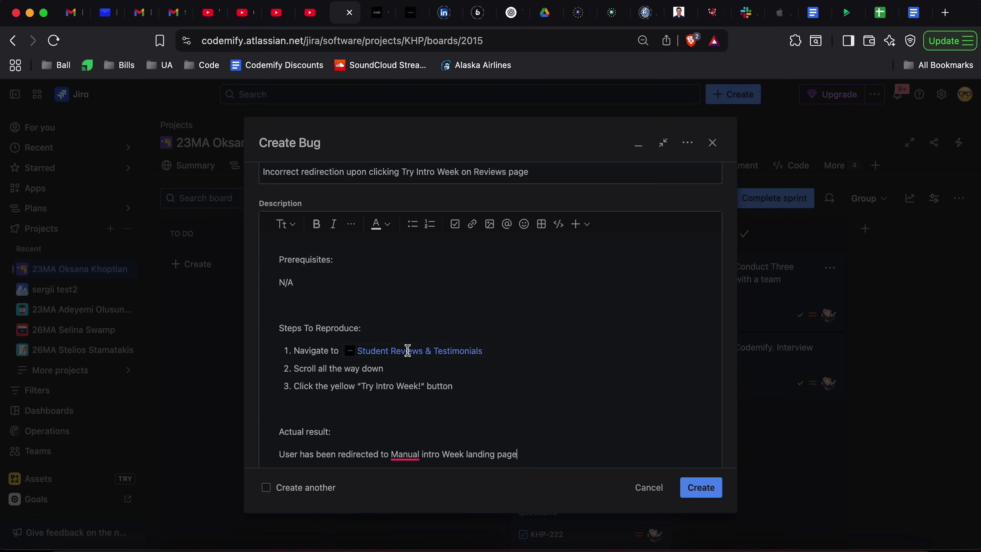
pyautogui.write('https://courses.codemify.com/one-week-web-20')
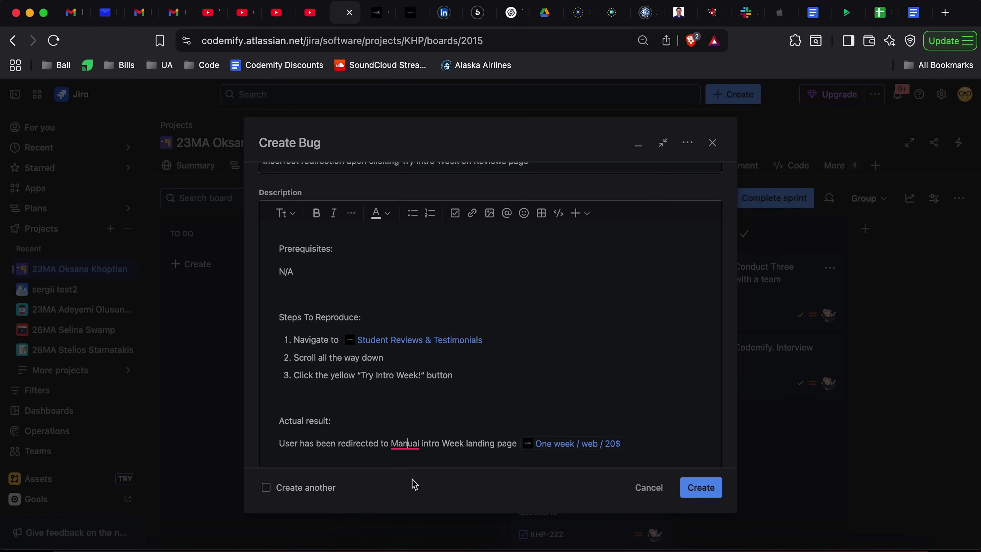
# Step: Correct the articles in the actual result to "The user" and "the Manual", keeping the sentence on its own line below the heading
pyautogui.click(408, 444)
pyautogui.click(417, 480)
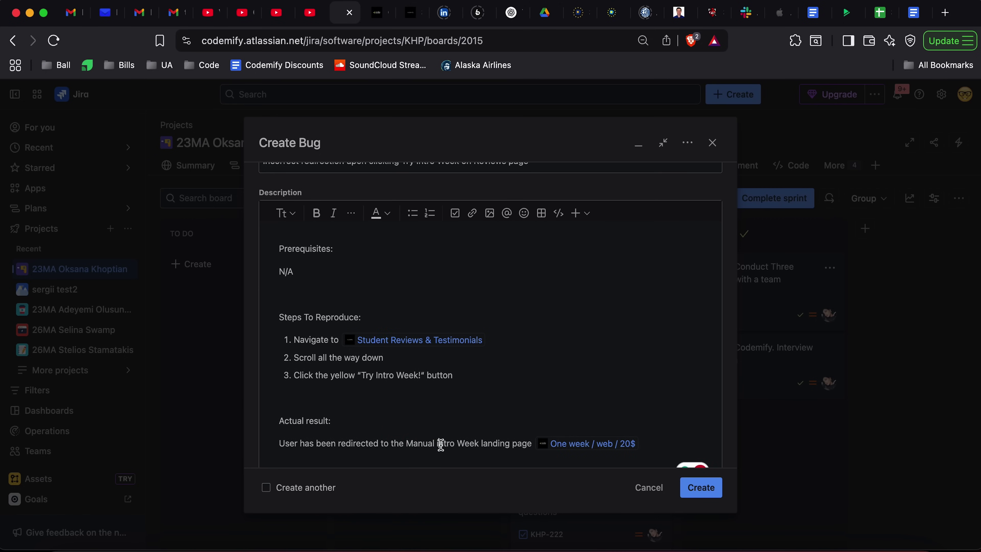
pyautogui.scroll(-2, 269, 369)
pyautogui.moveTo(291, 373)
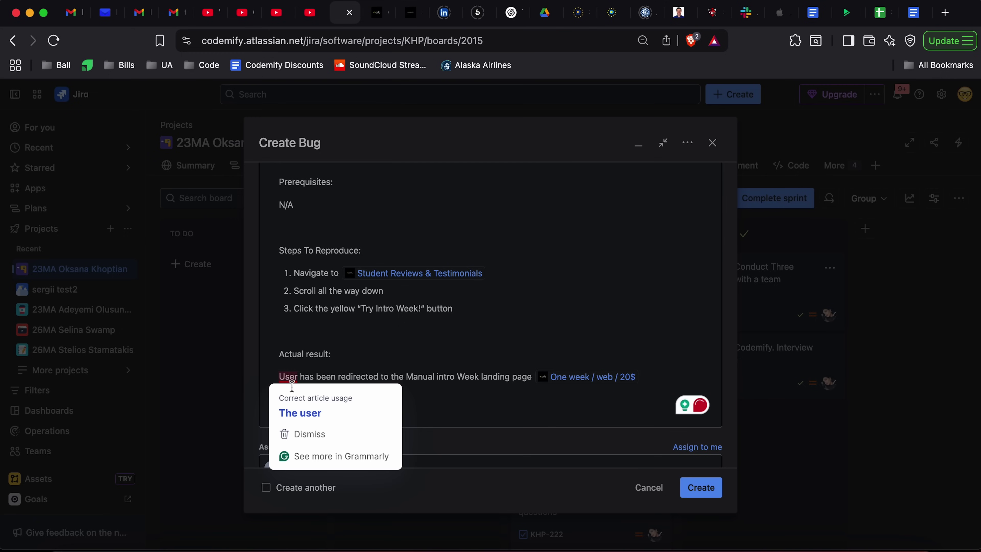
pyautogui.click(296, 413)
pyautogui.press('BackSpace')
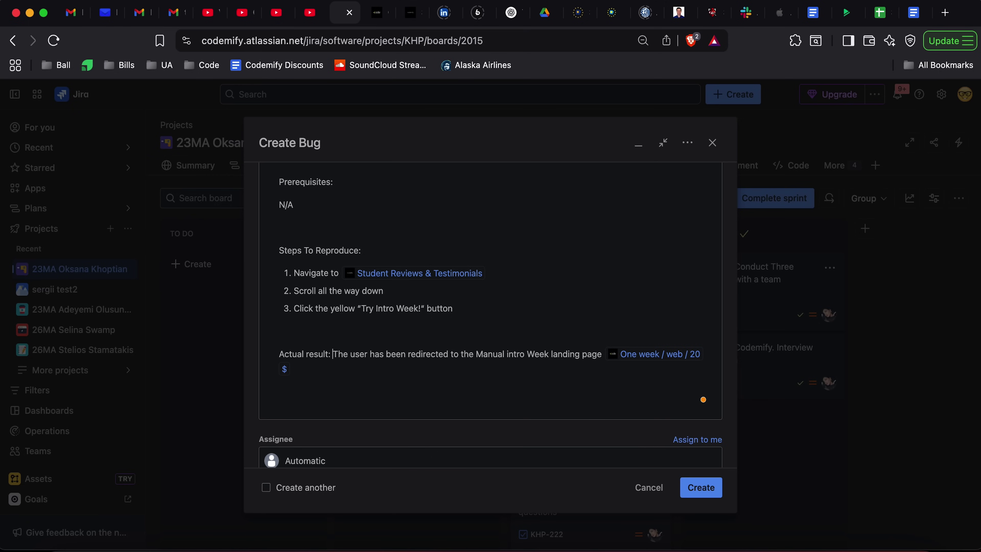
pyautogui.press('Return')
# Step: Add an "Expected result:" section to the description and begin it with "The user has been redirceted to"
pyautogui.press('Return')
pyautogui.press('Return')
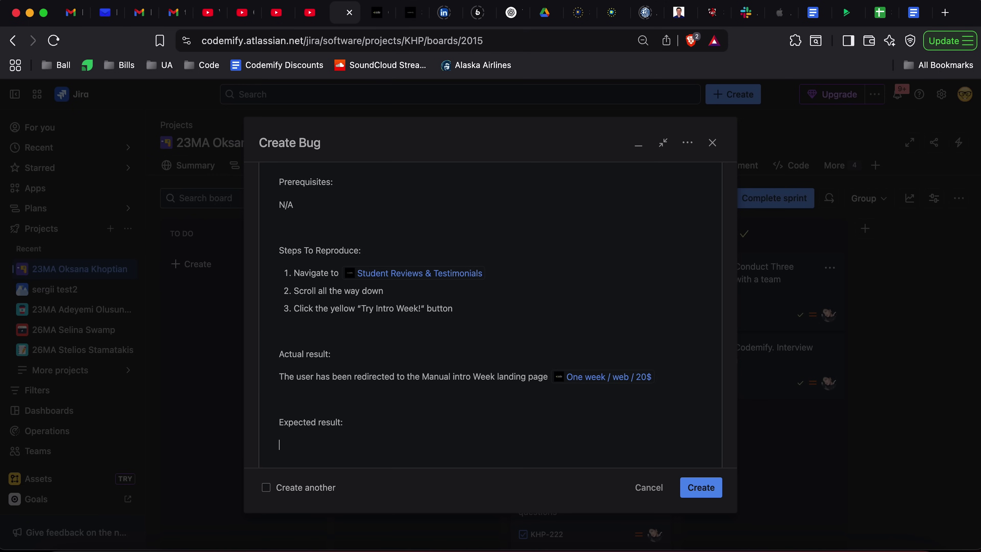
pyautogui.write('he user has been redirceted to')
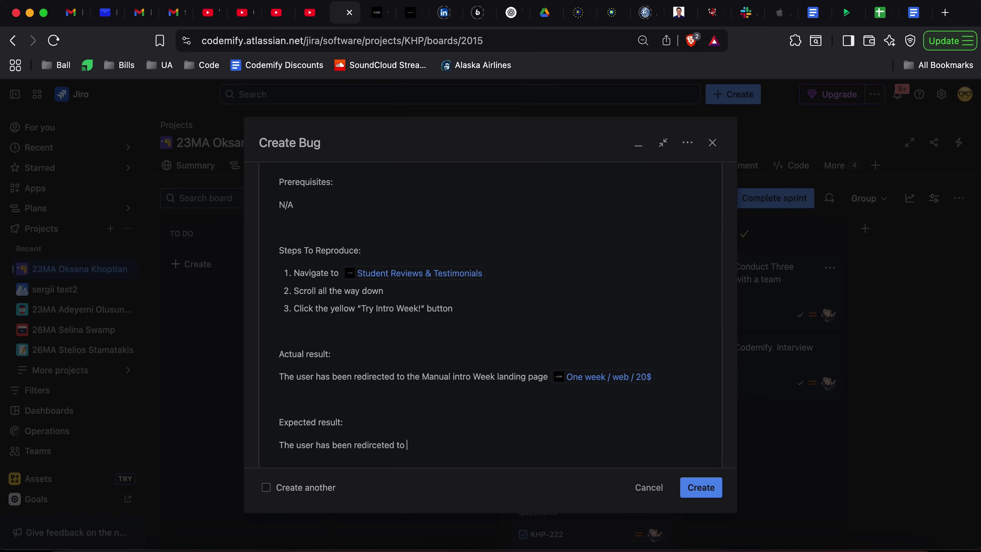
# Step: Switch to the Codemify site, open the Intro Week page from the home page and copy its address, codemify.com/intro
pyautogui.click(378, 13)
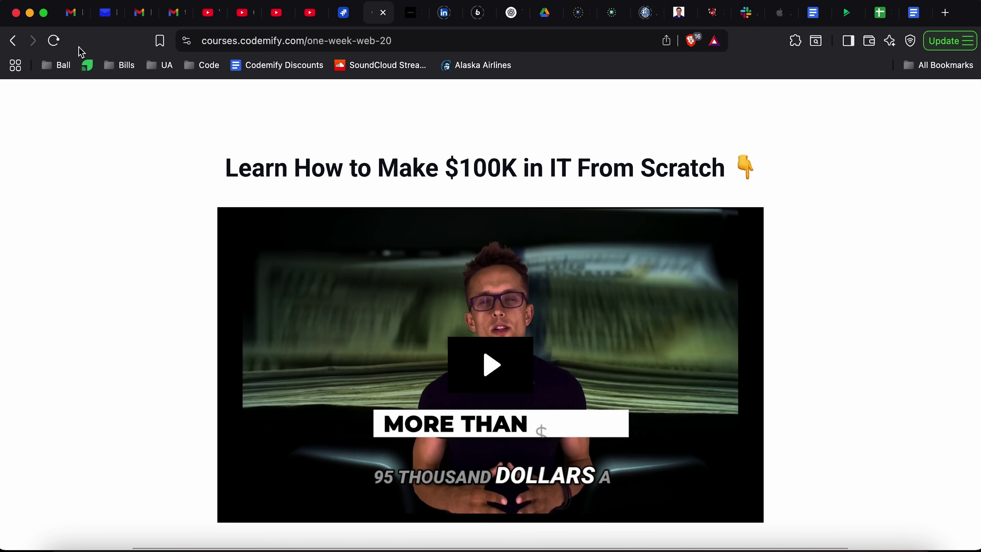
pyautogui.click(12, 40)
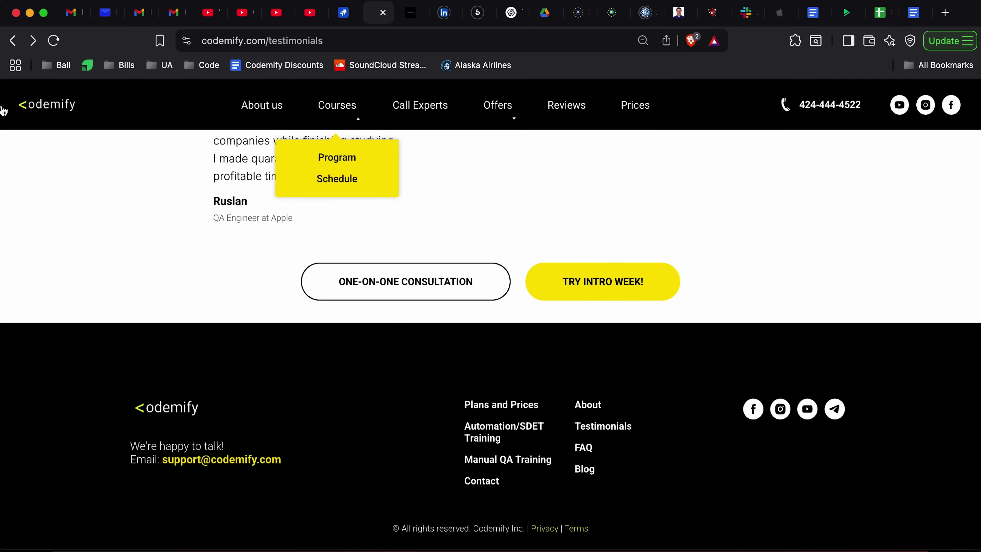
pyautogui.click(30, 112)
pyautogui.click(782, 103)
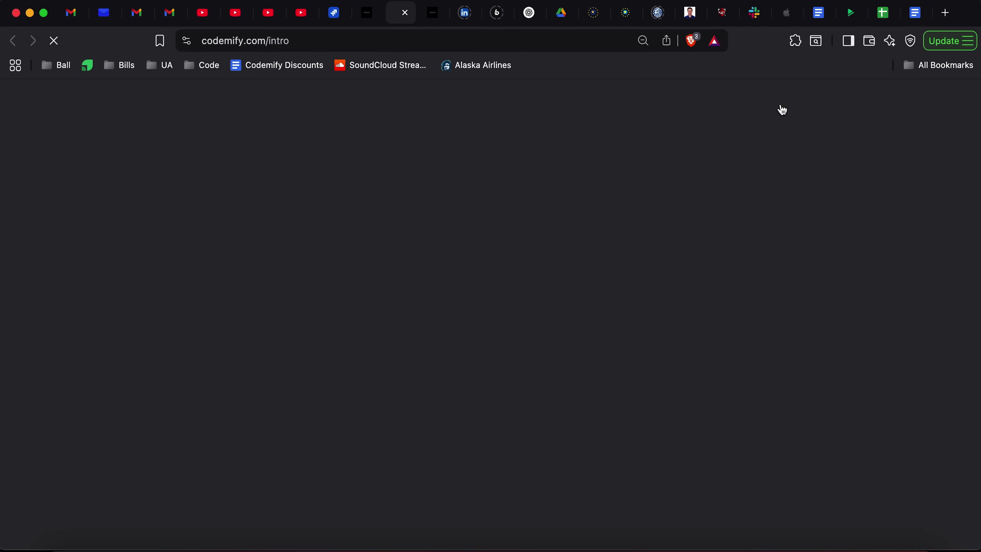
pyautogui.click(315, 42)
pyautogui.press('super+c')
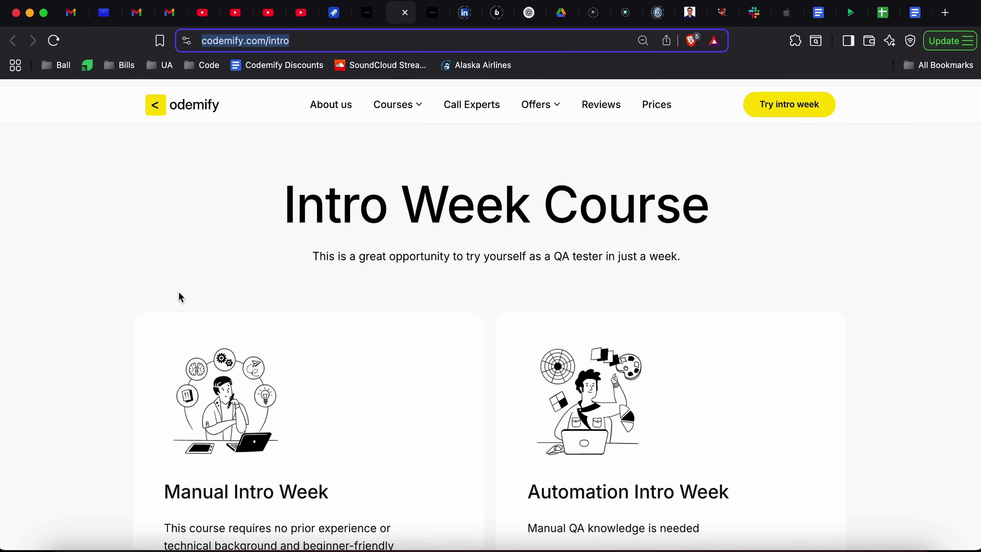
# Step: Examine the Manual and Automation Intro Week options on the Intro Week Course page
pyautogui.click(97, 330)
pyautogui.scroll(-3, 97, 329)
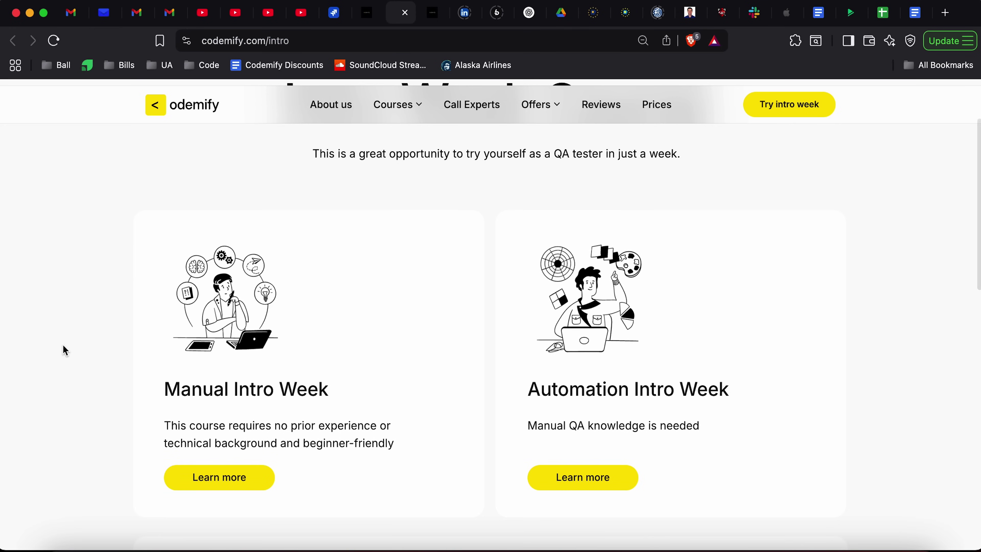
pyautogui.scroll(-2, 61, 400)
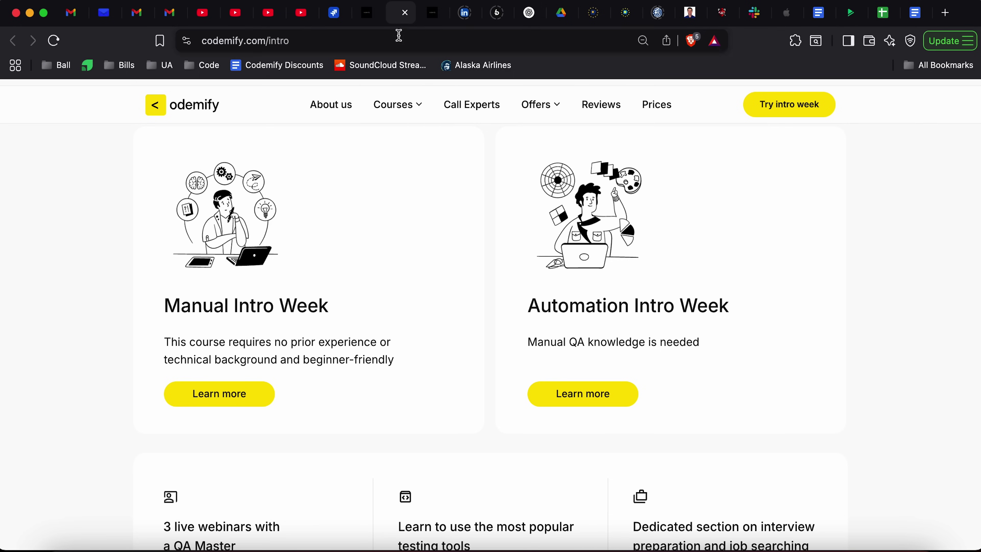
# Step: Return to the Jira bug form, correct "redirceted" to "redirected" in the expected result and insert the copied Intro Week page link after it
pyautogui.click(374, 21)
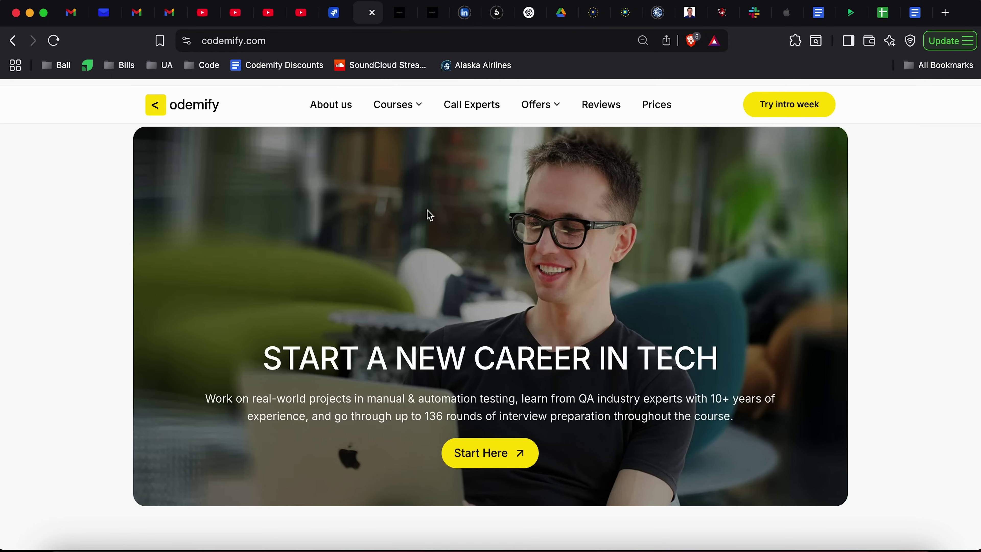
pyautogui.click(338, 17)
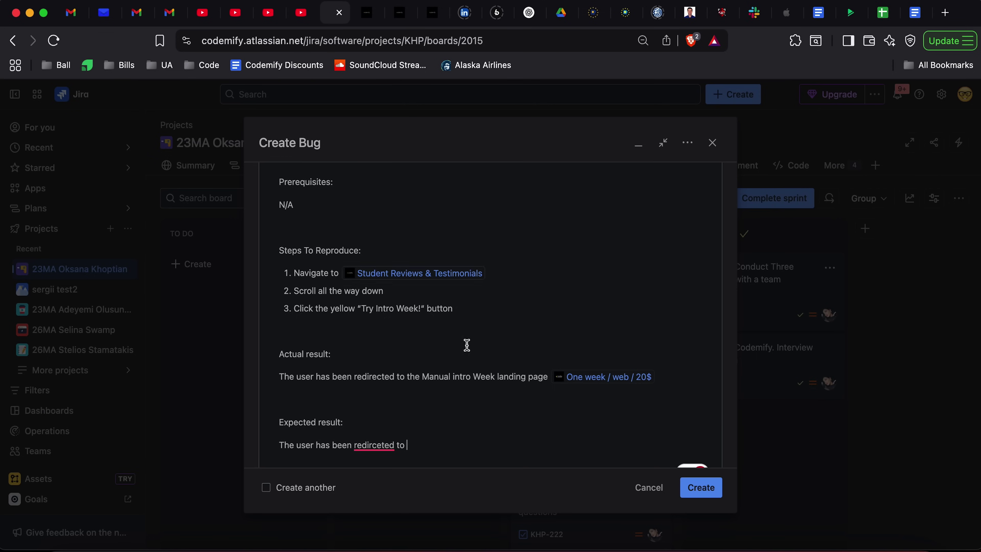
pyautogui.moveTo(384, 440)
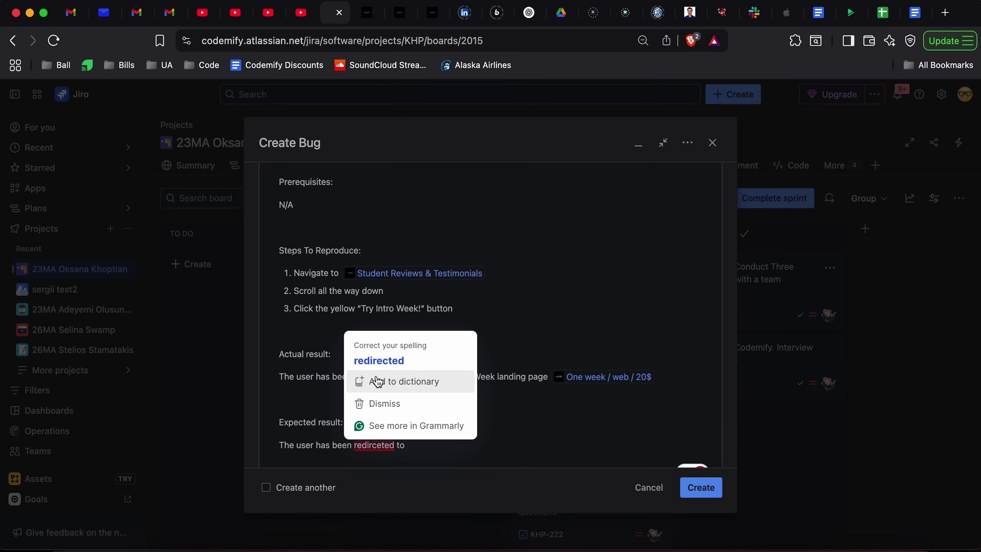
pyautogui.click(370, 361)
pyautogui.press('super+v')
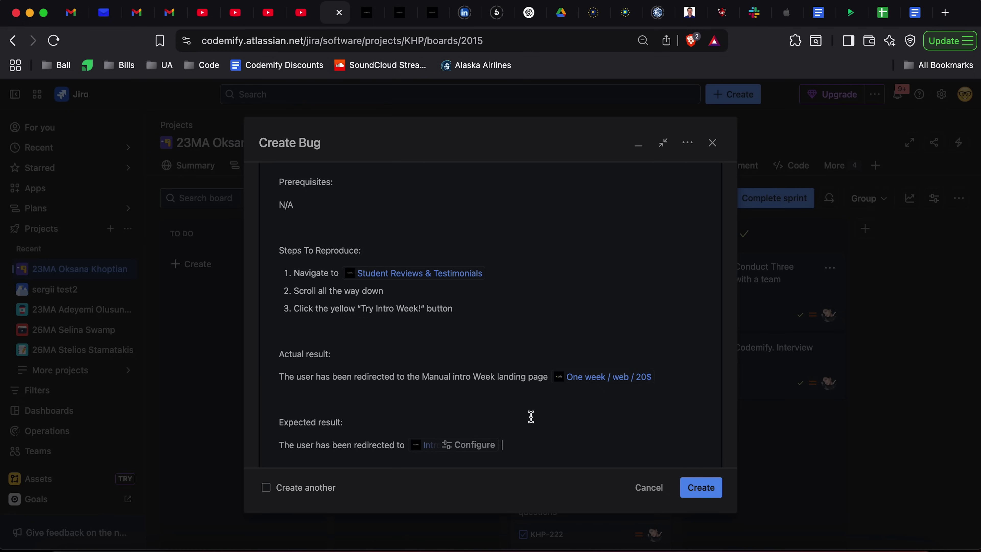
# Step: Set the bug's assignee to the fourth entry among the suggested users
pyautogui.scroll(-5, 531, 416)
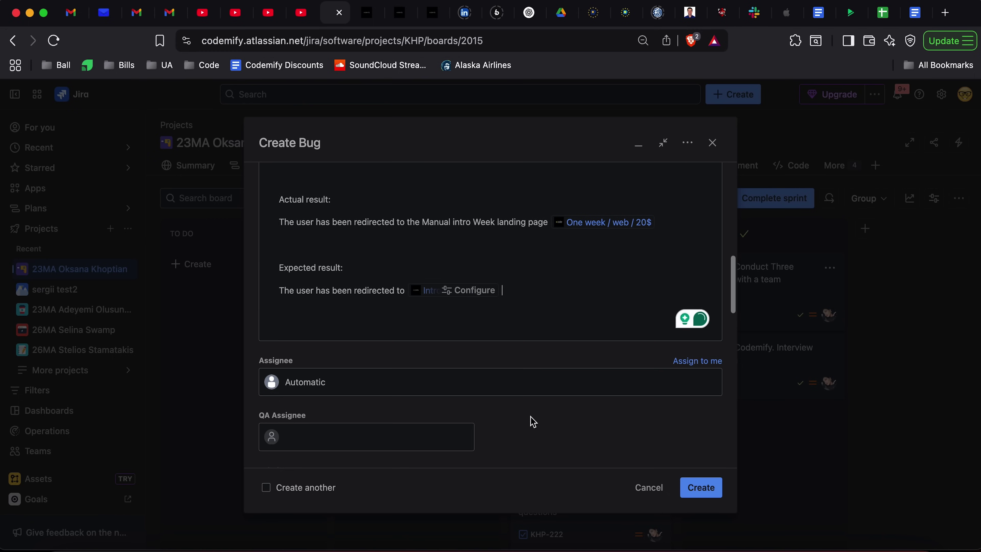
pyautogui.click(419, 367)
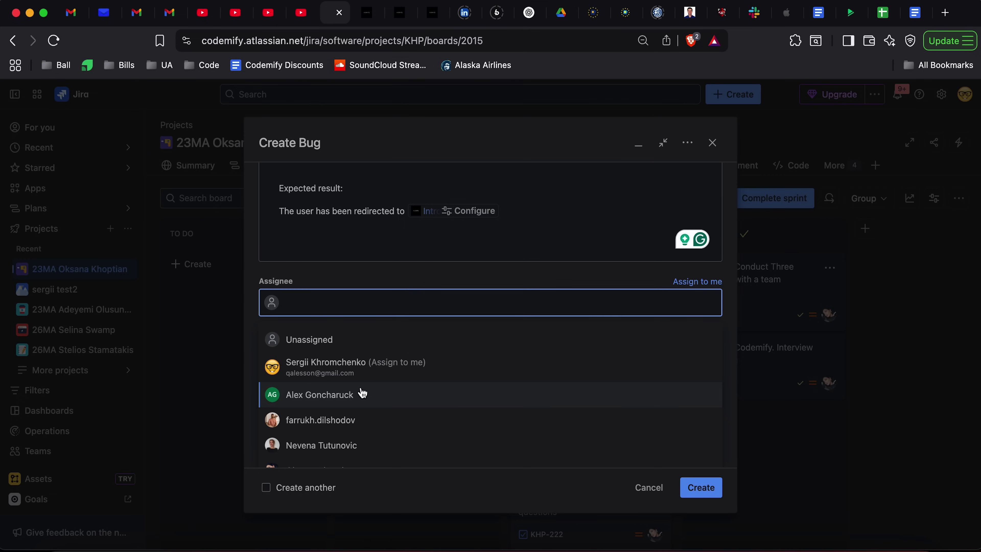
pyautogui.click(332, 428)
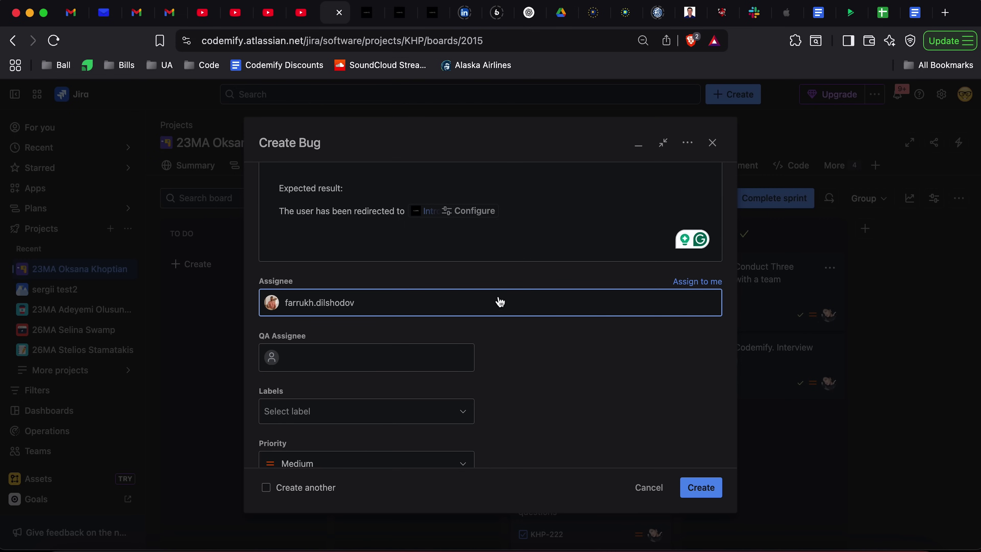
# Step: Recheck the description and set the QA Assignee to the reporter's own account, searching by first name
pyautogui.scroll(10, 469, 282)
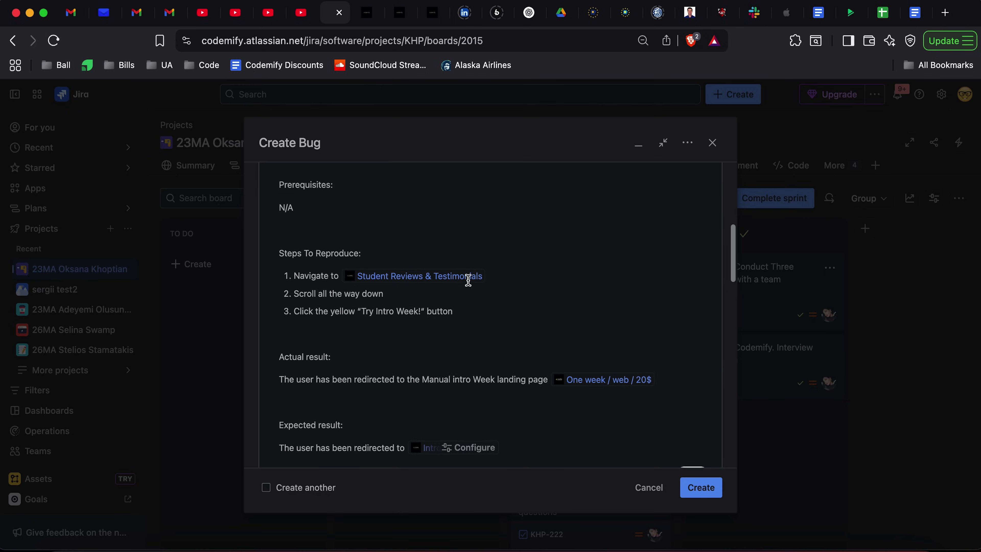
pyautogui.scroll(-8, 468, 280)
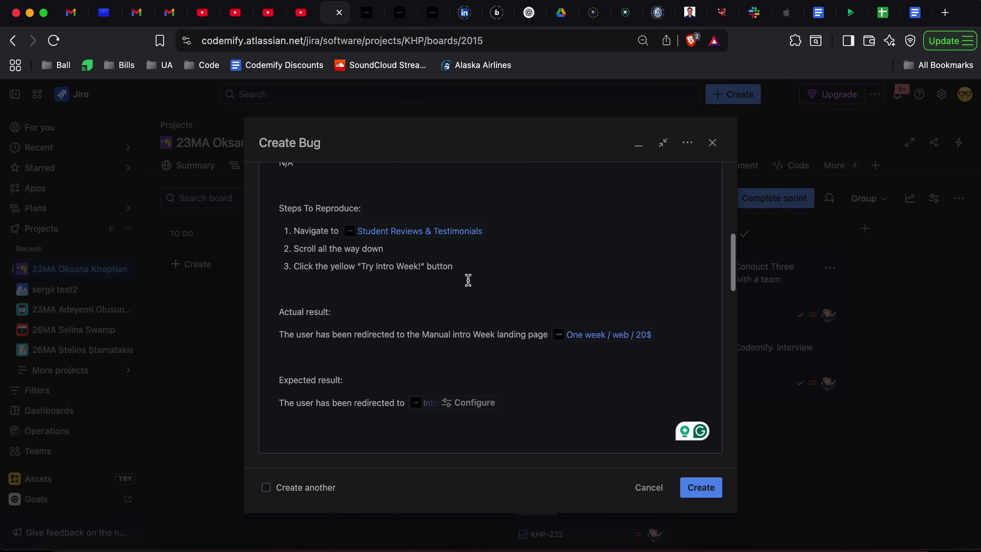
pyautogui.scroll(-3, 468, 280)
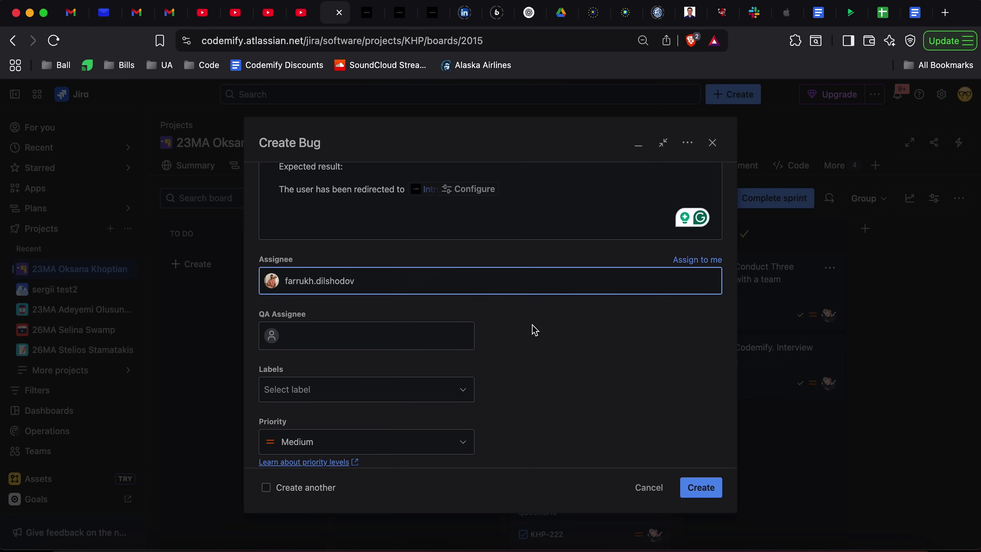
pyautogui.click(333, 341)
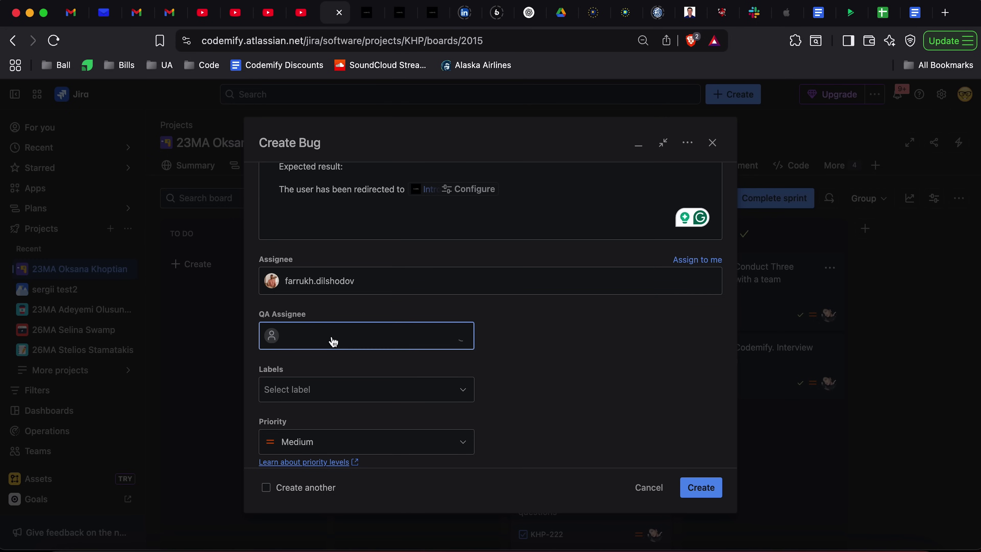
pyautogui.write('sergii')
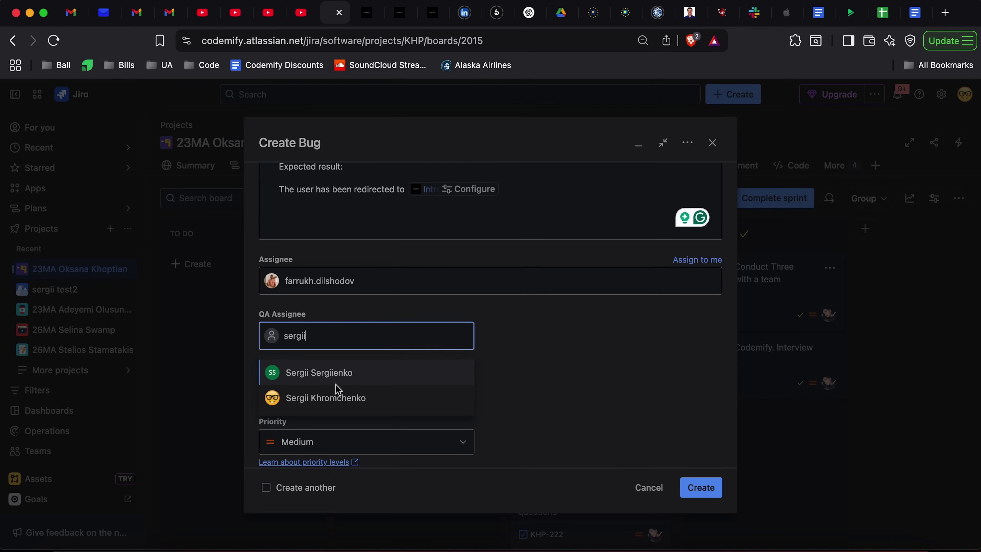
pyautogui.click(328, 397)
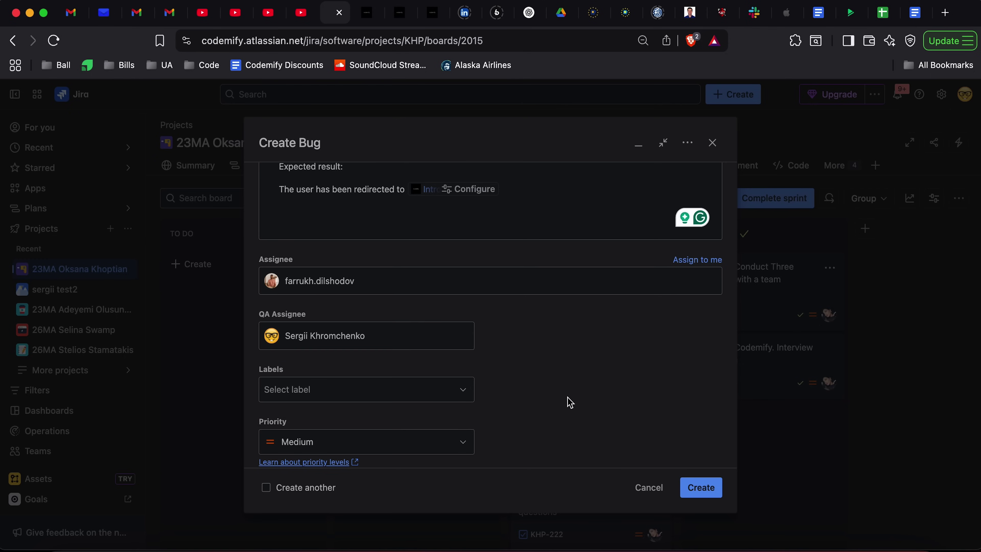
# Step: Add the existing label 1.0.7 to the bug
pyautogui.scroll(-2, 567, 401)
pyautogui.click(361, 324)
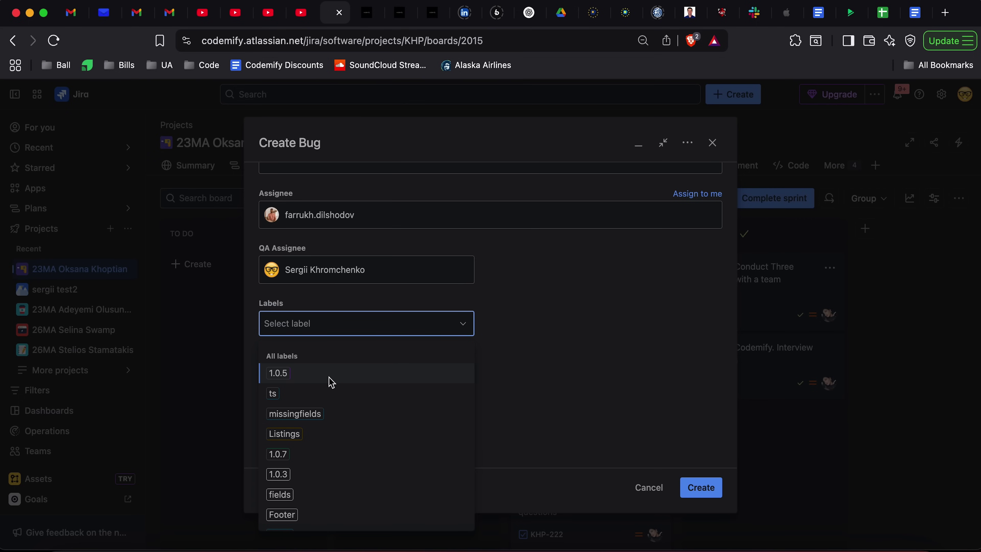
pyautogui.click(282, 455)
# Step: Examine the bug's priority field and the remaining form fields from Parent through Sprint and Reporter to Attachment
pyautogui.scroll(-1, 515, 351)
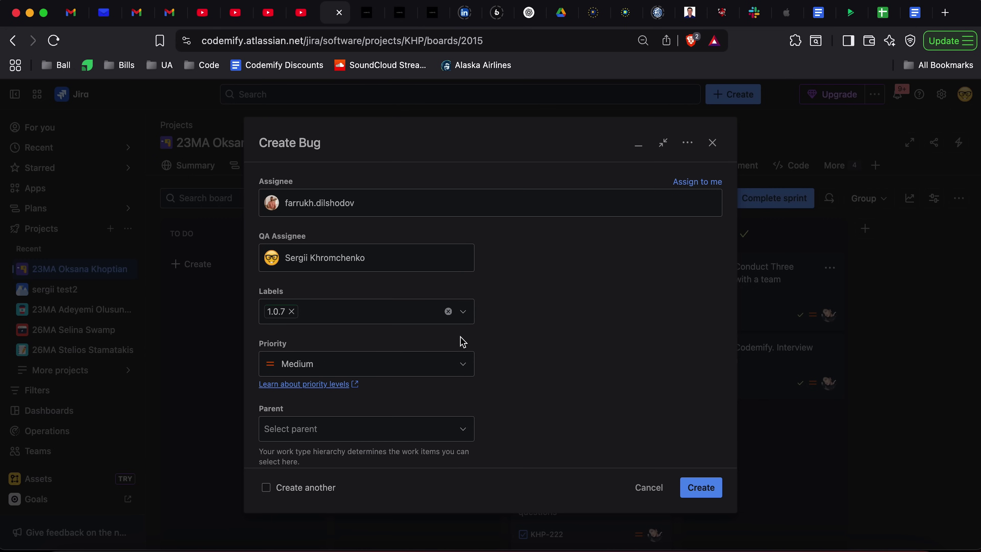
pyautogui.click(459, 369)
pyautogui.click(539, 370)
pyautogui.scroll(-10, 538, 370)
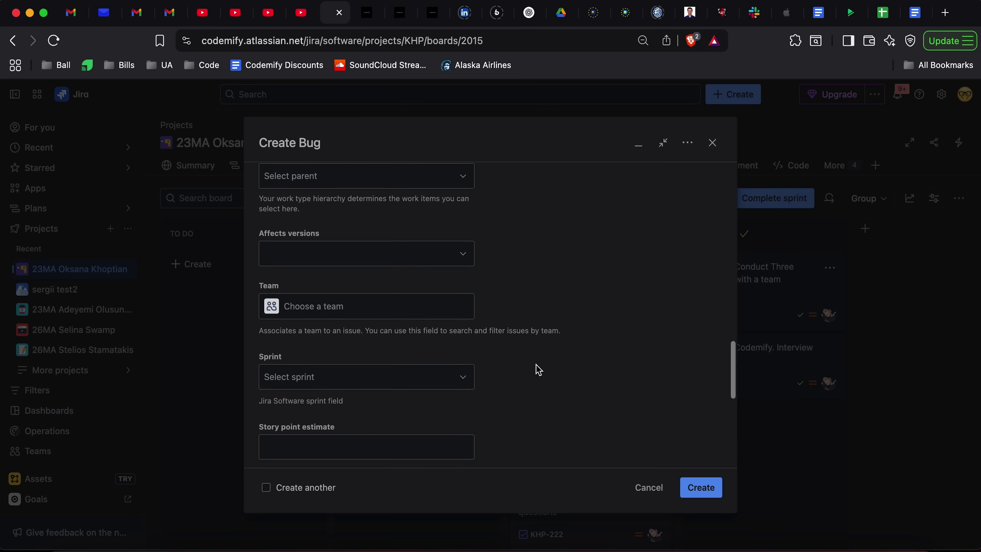
pyautogui.scroll(5, 537, 370)
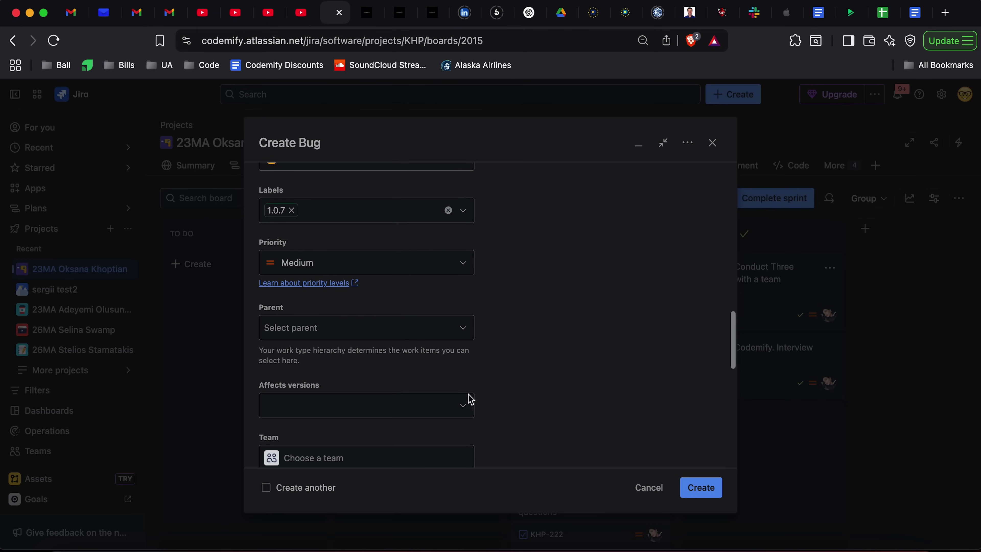
pyautogui.scroll(-8, 495, 345)
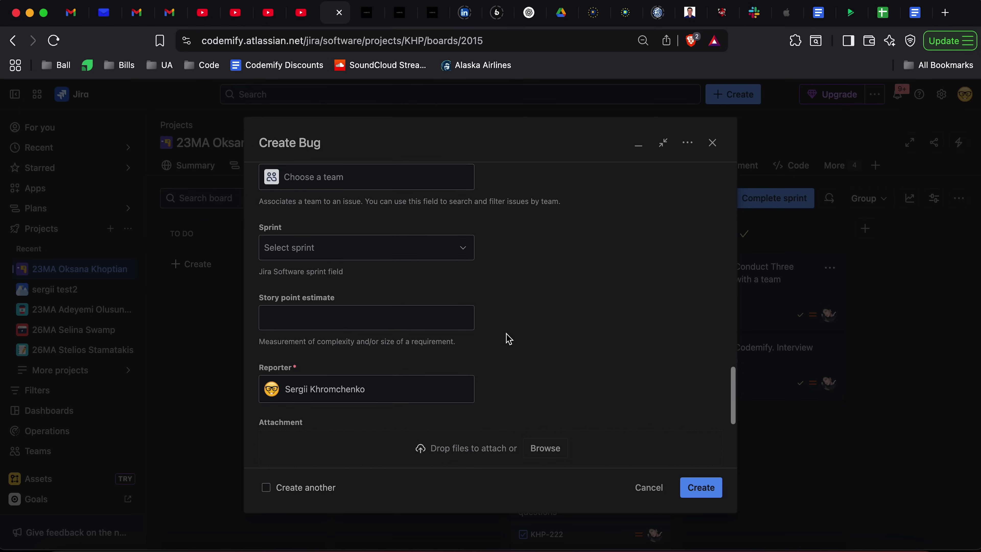
pyautogui.scroll(-4, 508, 339)
pyautogui.scroll(6, 508, 337)
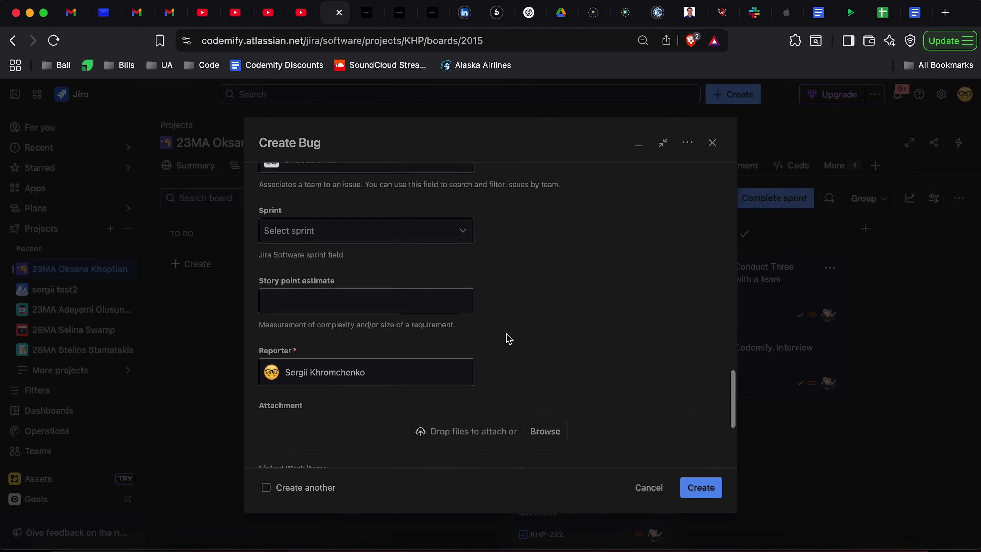
pyautogui.scroll(8, 497, 302)
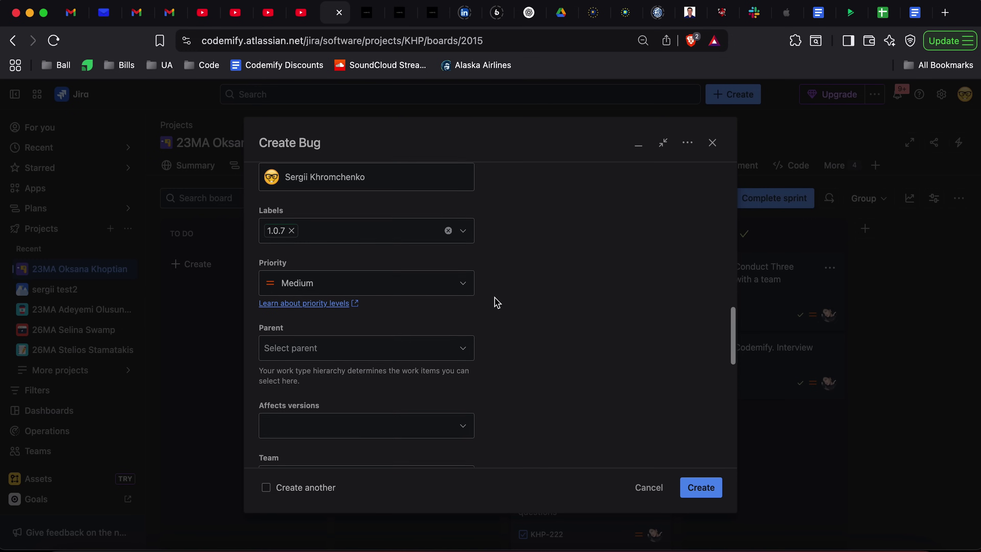
pyautogui.scroll(2, 497, 303)
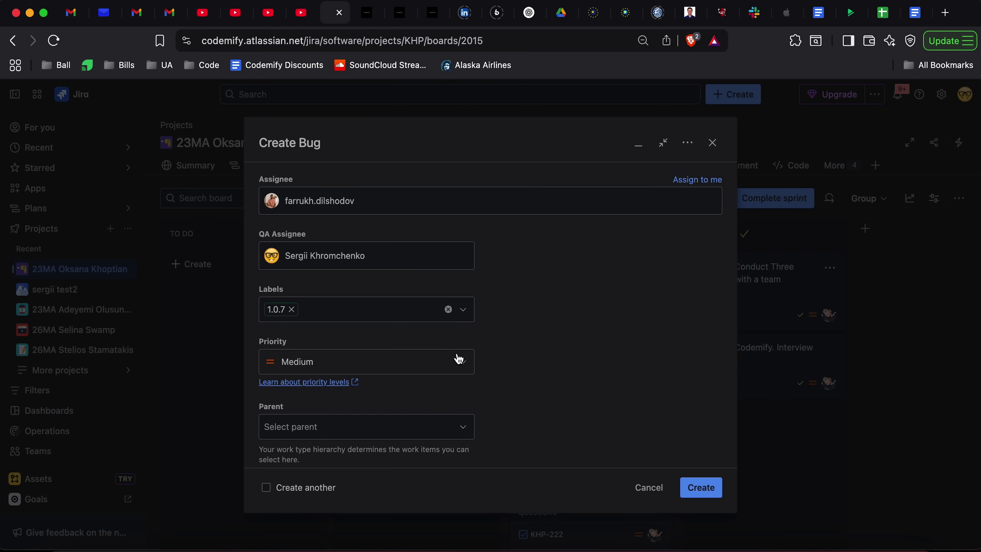
# Step: Examine the TRY INTRO WEEK! button at the end of Codemify's testimonials page and the Intro Week page, and return to the bug form
pyautogui.click(401, 18)
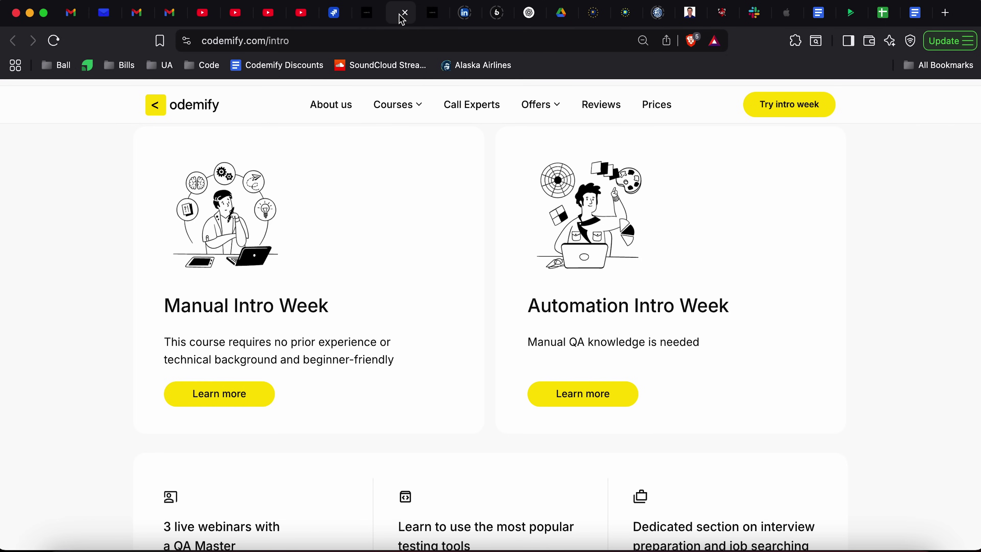
pyautogui.click(432, 15)
pyautogui.click(540, 197)
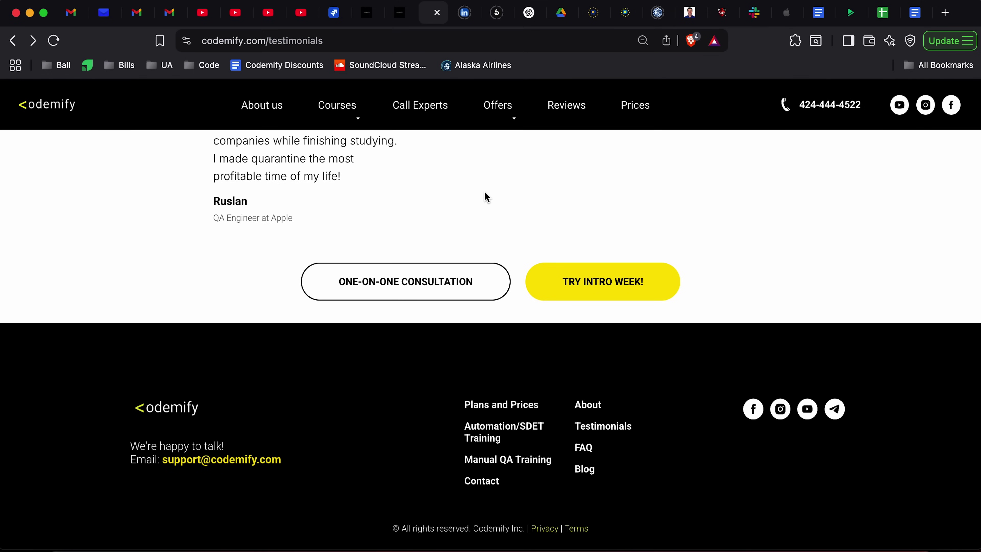
pyautogui.scroll(3, 493, 258)
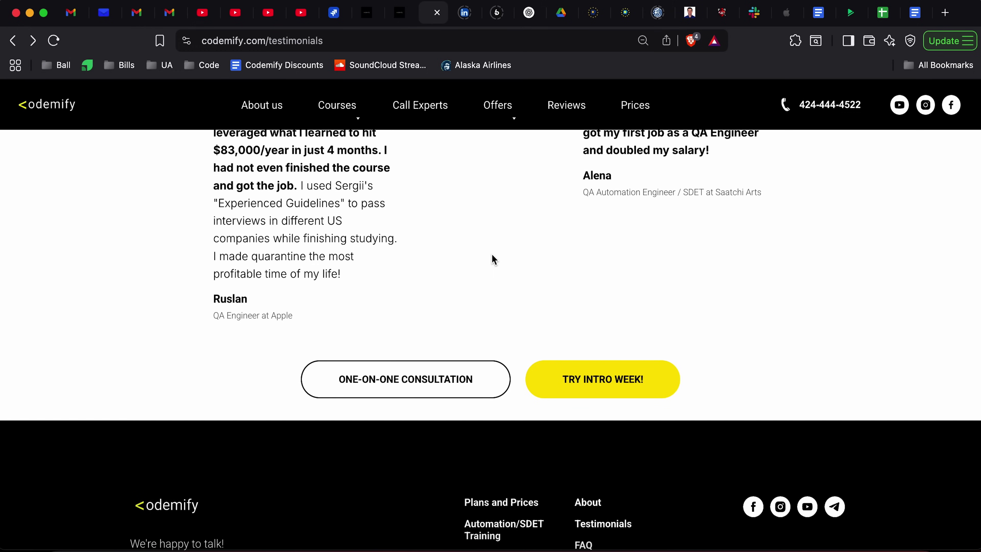
pyautogui.moveTo(295, 320); pyautogui.dragTo(214, 315)
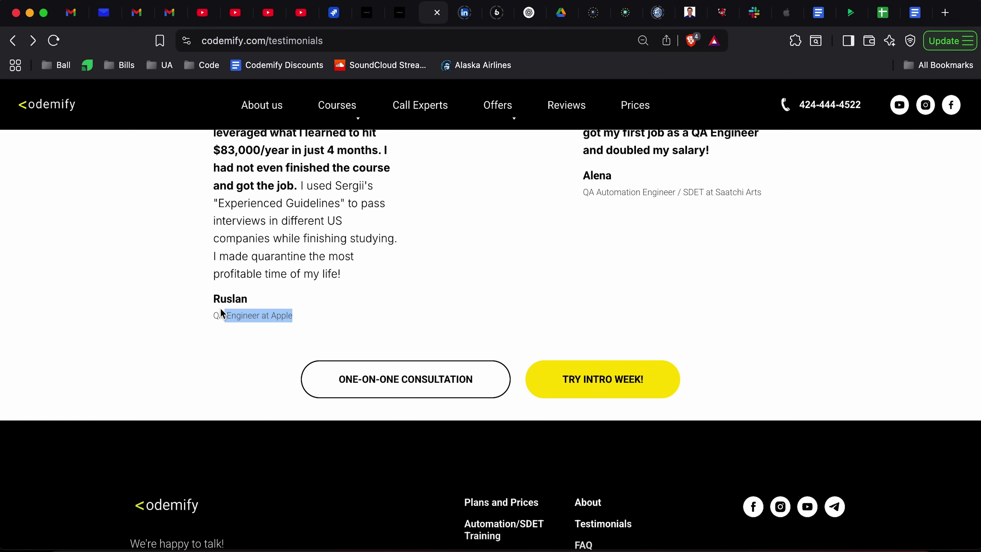
pyautogui.click(518, 283)
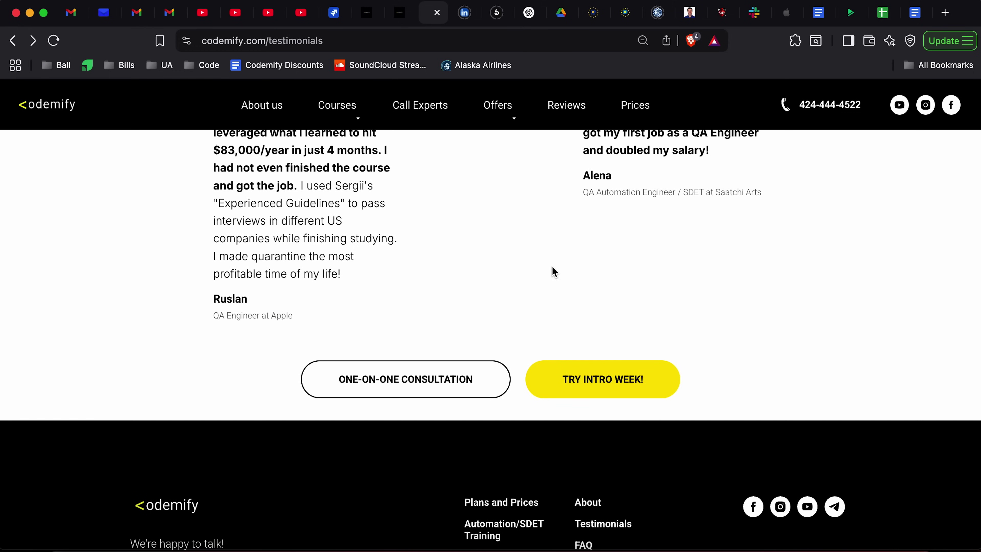
pyautogui.click(401, 18)
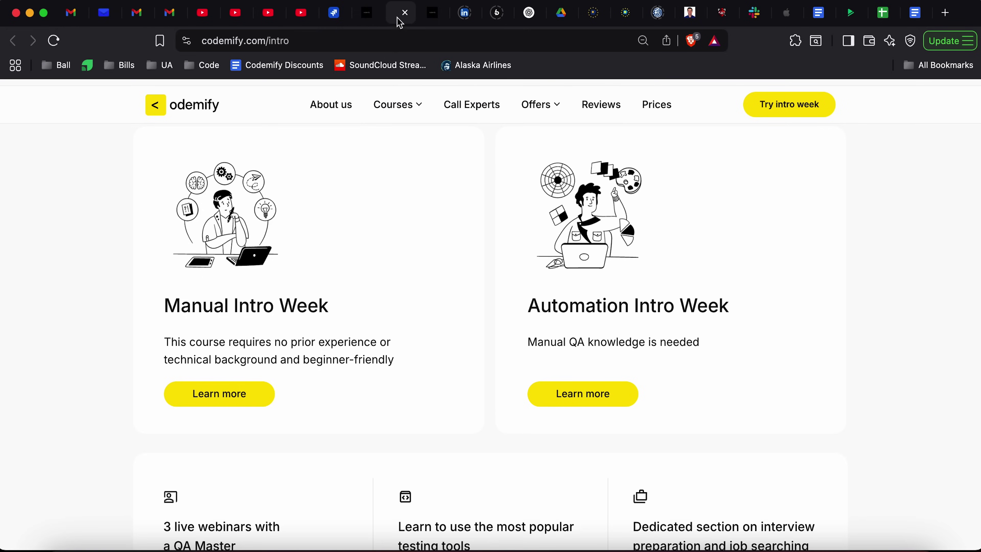
pyautogui.click(337, 16)
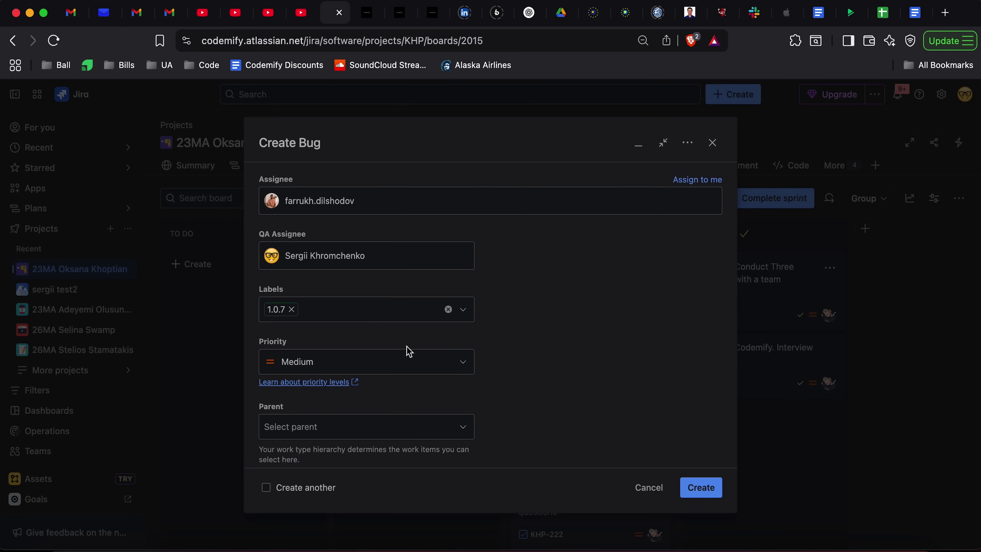
# Step: Review the available priority levels from Highest to Lowest and the choices for the bug's parent
pyautogui.click(396, 365)
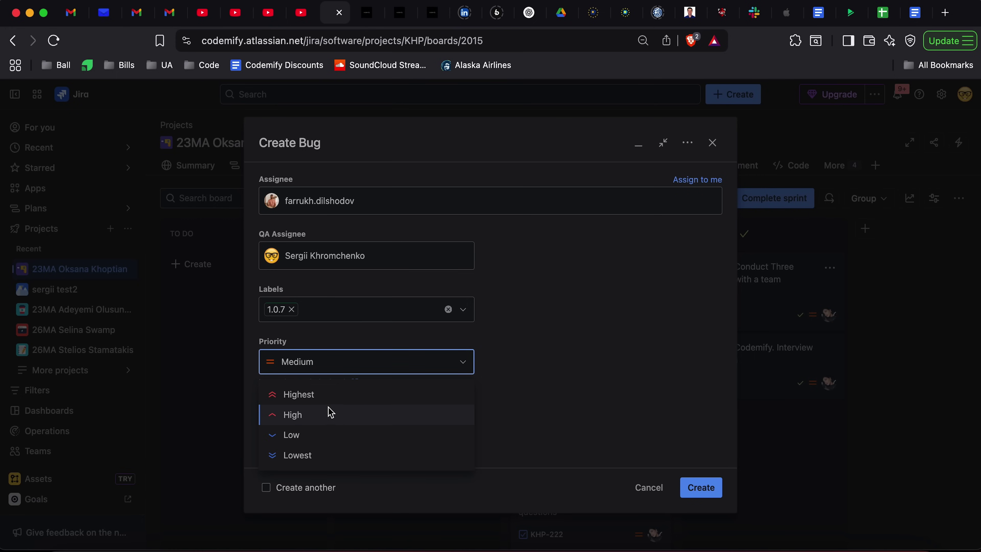
pyautogui.click(517, 363)
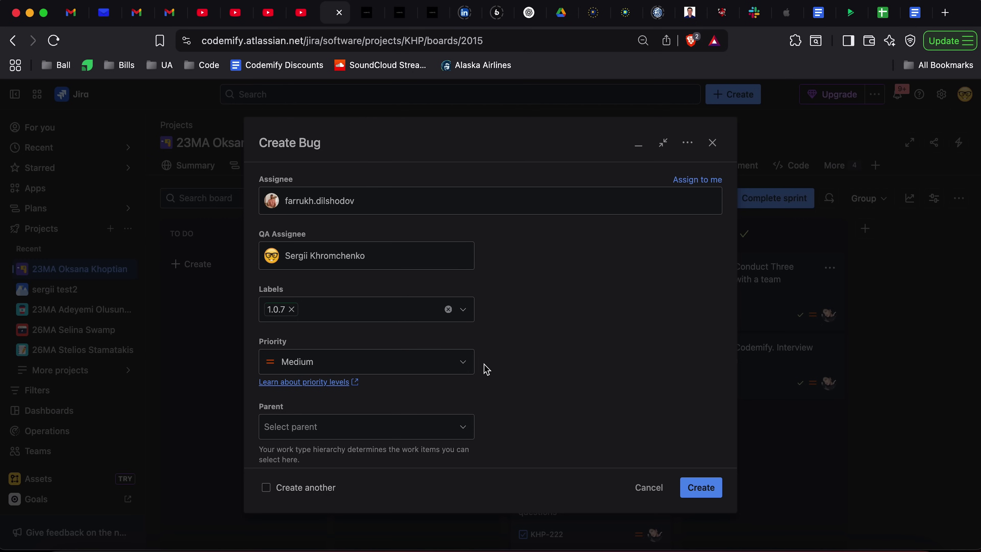
pyautogui.click(453, 364)
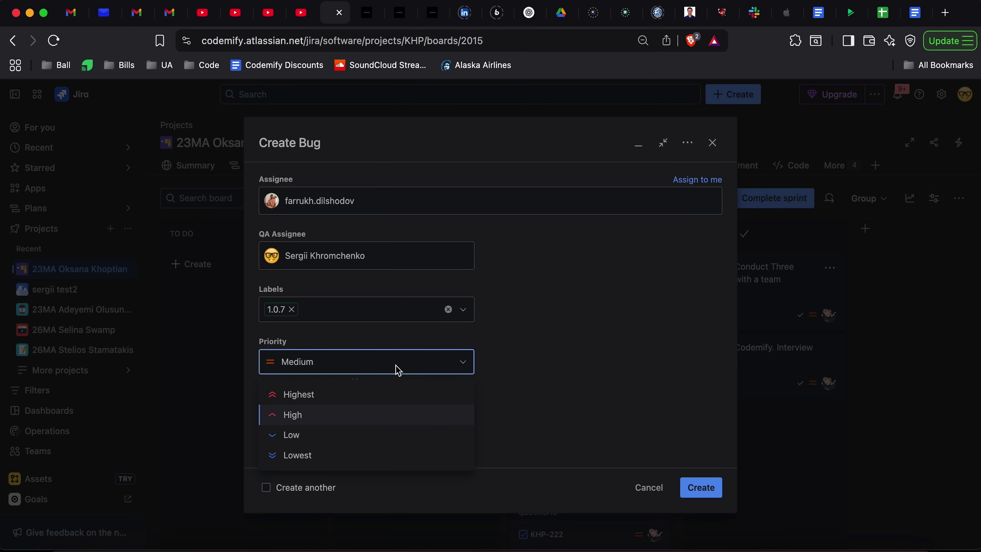
pyautogui.click(487, 397)
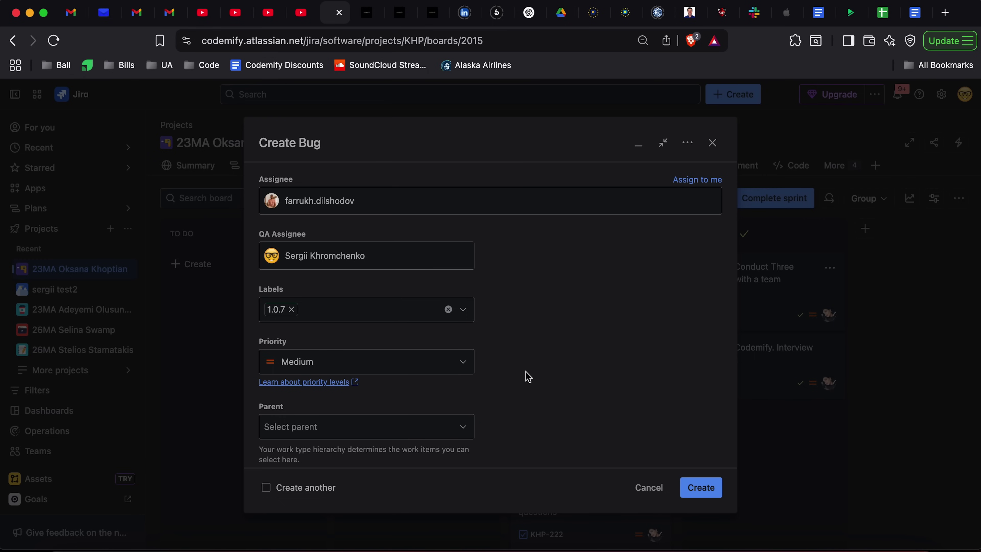
pyautogui.scroll(-2, 532, 367)
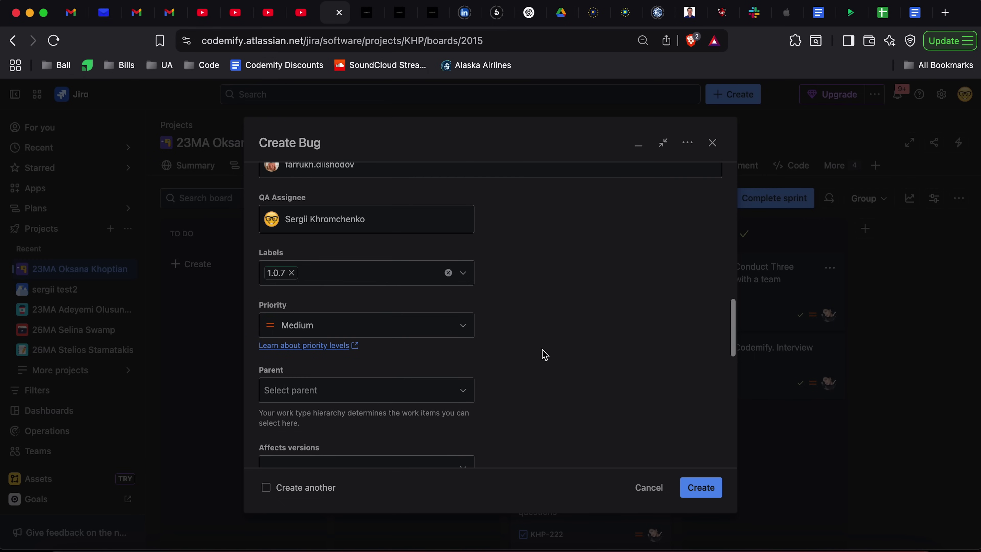
pyautogui.click(462, 328)
pyautogui.click(526, 331)
pyautogui.scroll(-1, 600, 329)
pyautogui.scroll(-3, 579, 330)
pyautogui.click(458, 323)
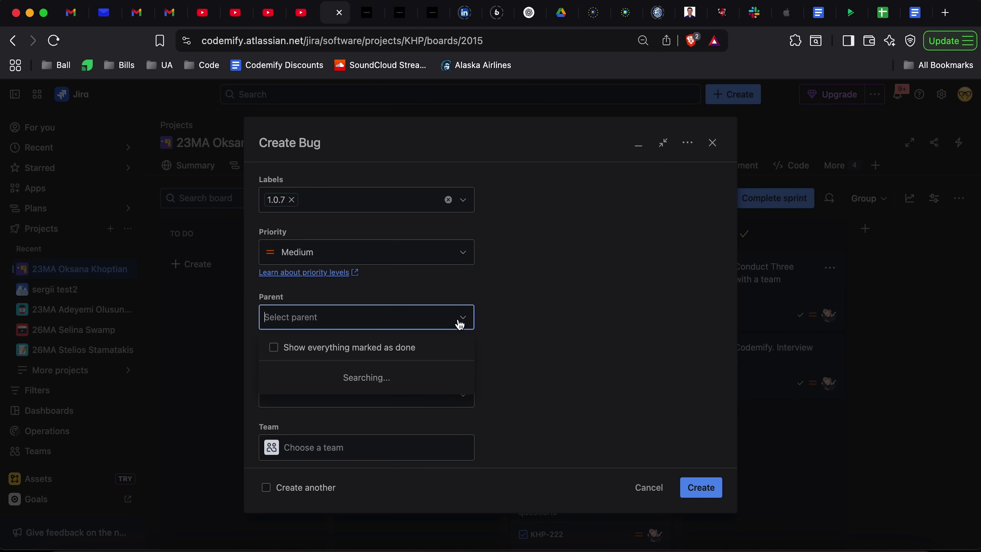
pyautogui.click(511, 314)
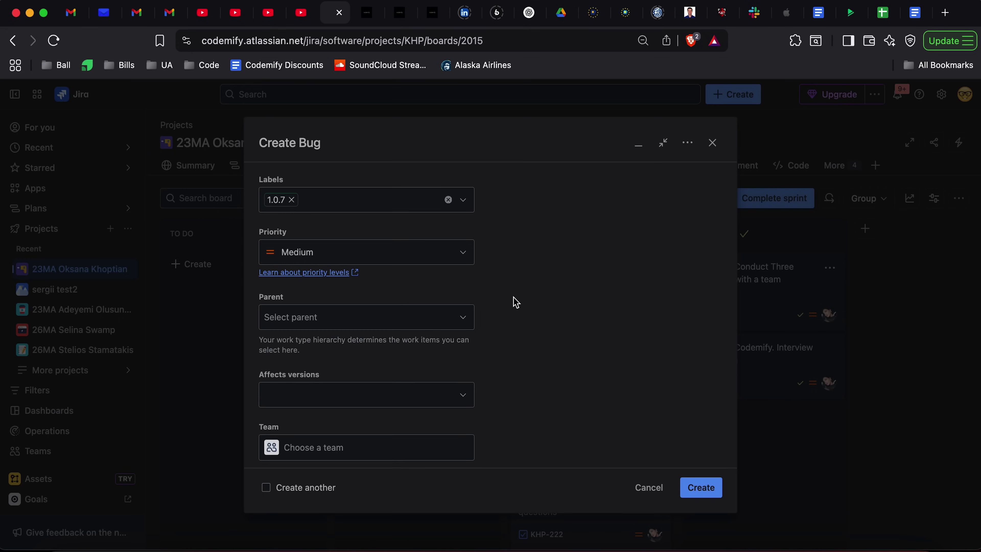
# Step: Review the version choices available in the bug's Affects versions field, from 4.0.0 through 1.0.0
pyautogui.scroll(-5, 510, 301)
pyautogui.click(472, 284)
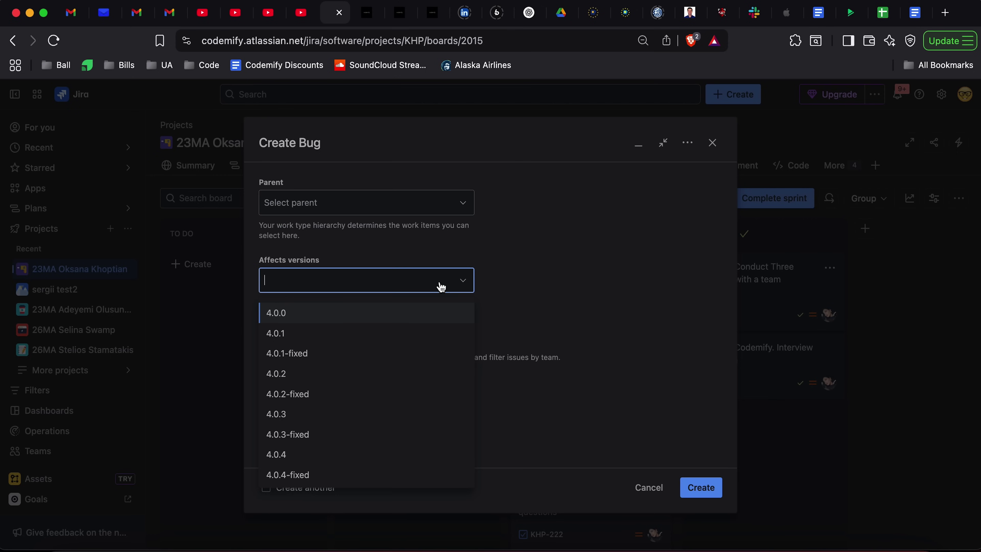
pyautogui.click(543, 279)
pyautogui.scroll(2, 543, 281)
pyautogui.scroll(4, 544, 280)
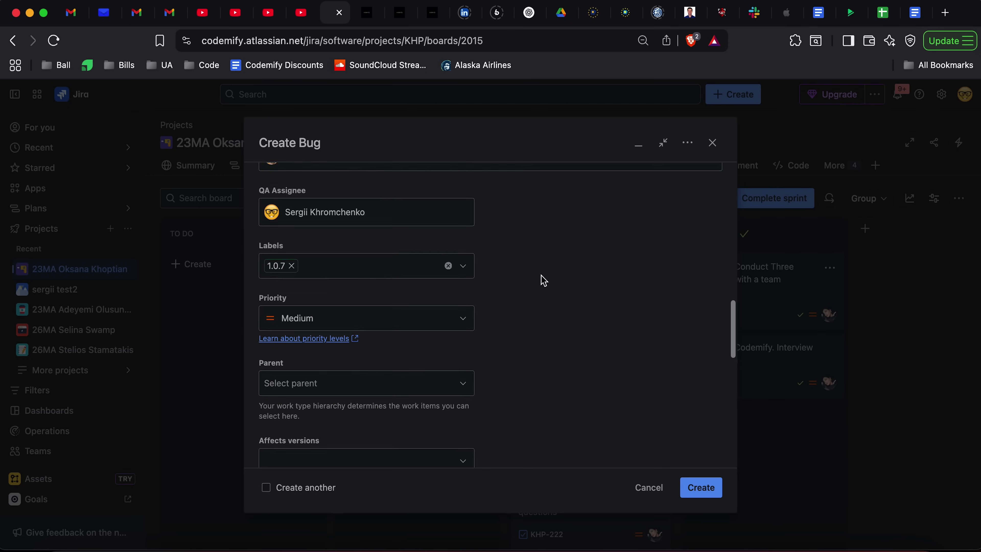
pyautogui.scroll(-6, 560, 379)
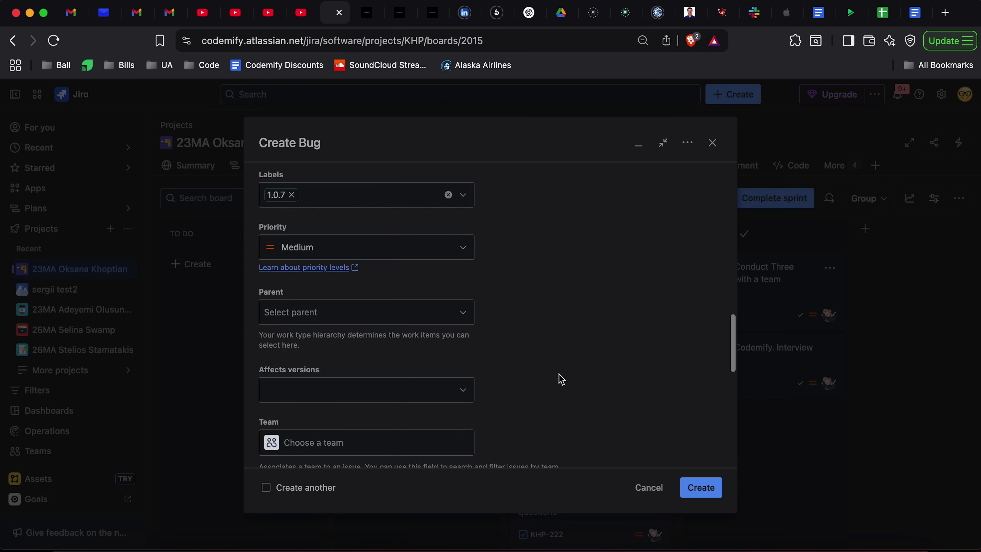
pyautogui.scroll(-2, 513, 393)
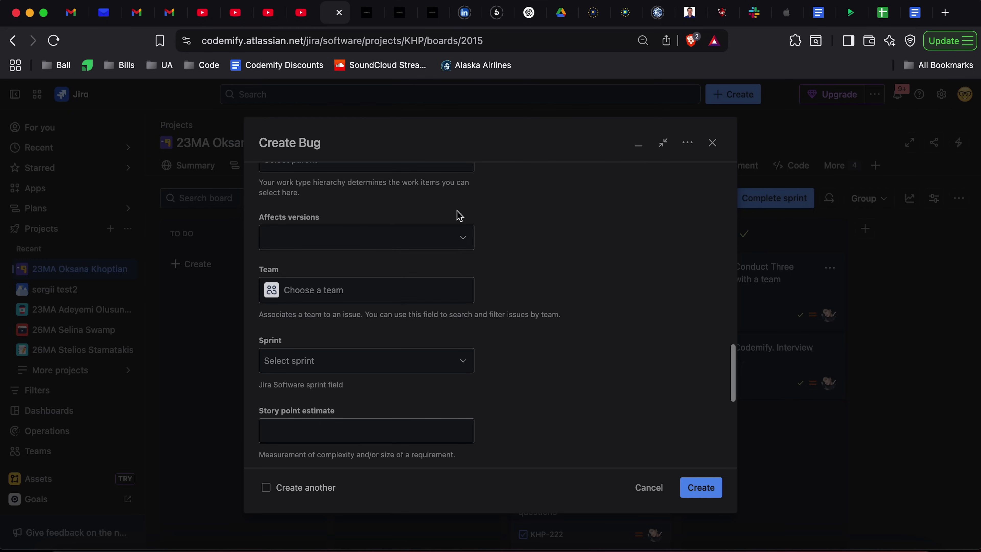
pyautogui.click(463, 247)
pyautogui.scroll(-2, 426, 385)
pyautogui.scroll(-3, 426, 386)
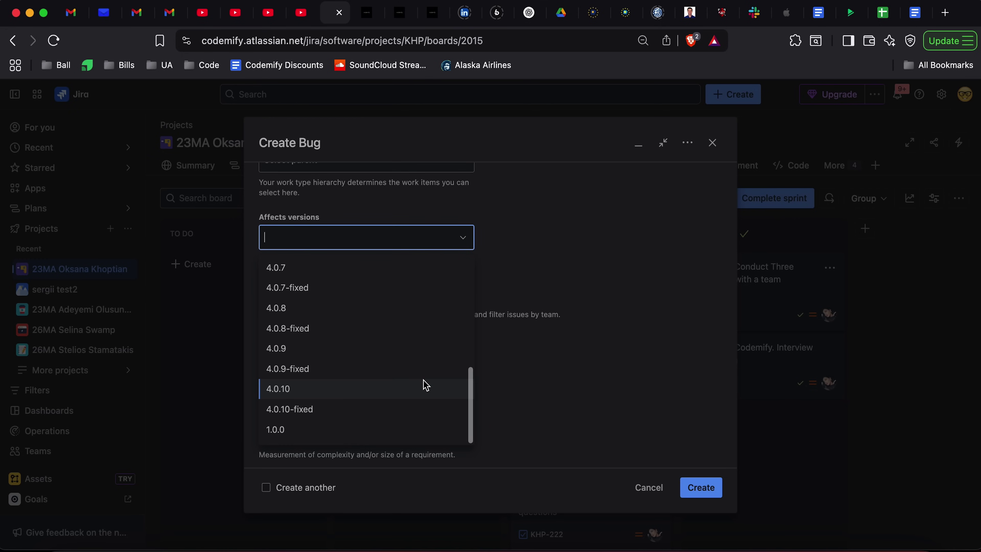
pyautogui.scroll(6, 426, 385)
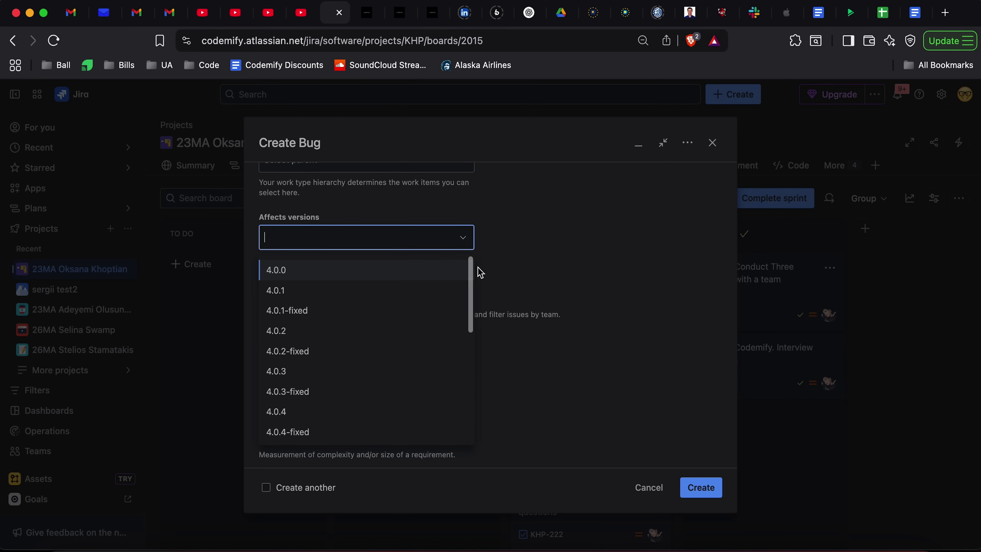
pyautogui.click(506, 265)
# Step: Remove the label 1.0.7 from the bug
pyautogui.scroll(5, 522, 259)
pyautogui.scroll(-2, 519, 260)
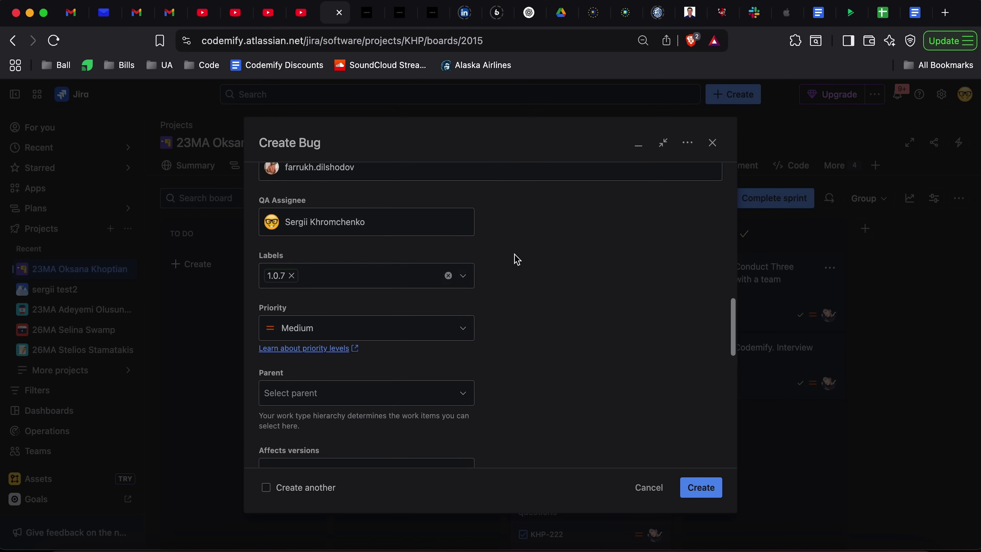
pyautogui.click(292, 275)
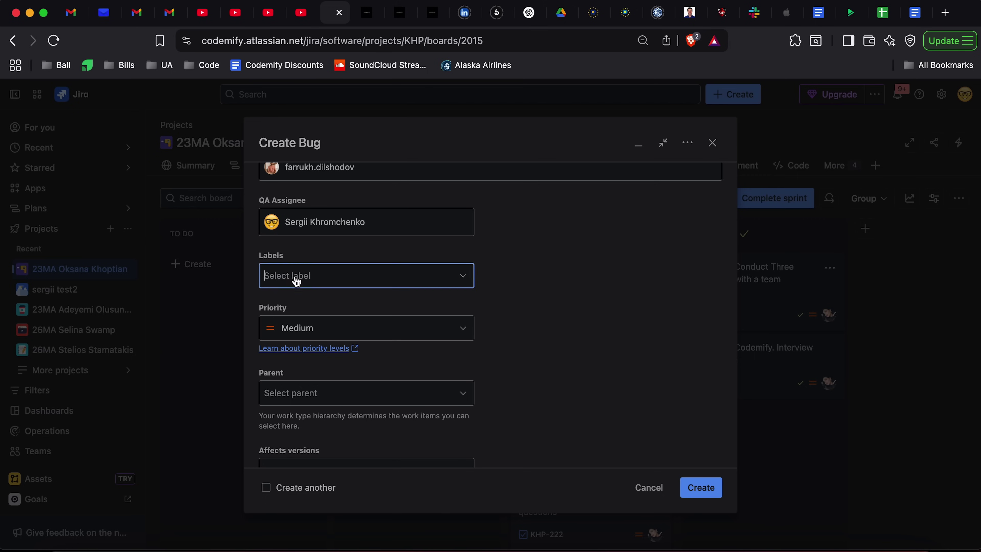
# Step: Set the bug's affected version to 4.0.10-fixed
pyautogui.scroll(-10, 481, 344)
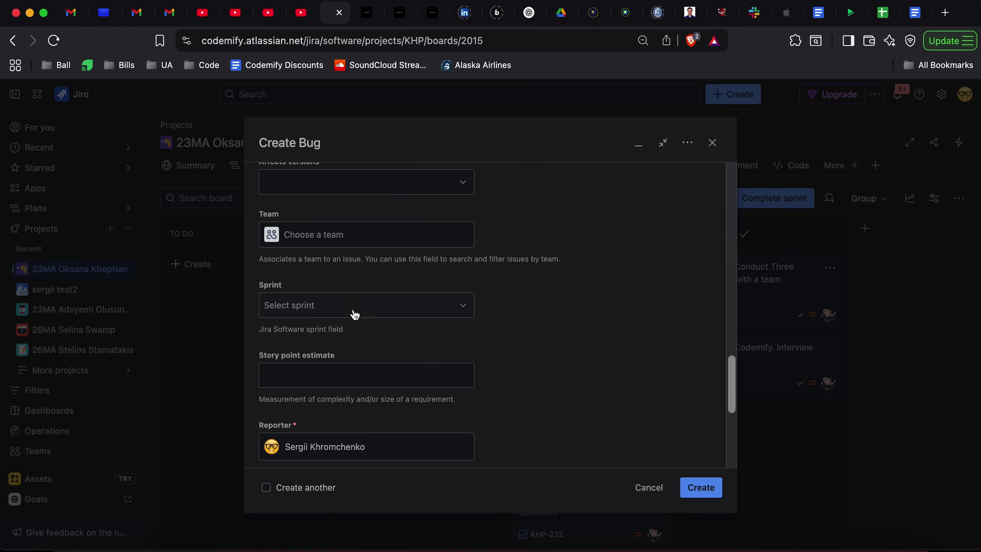
pyautogui.scroll(2, 328, 213)
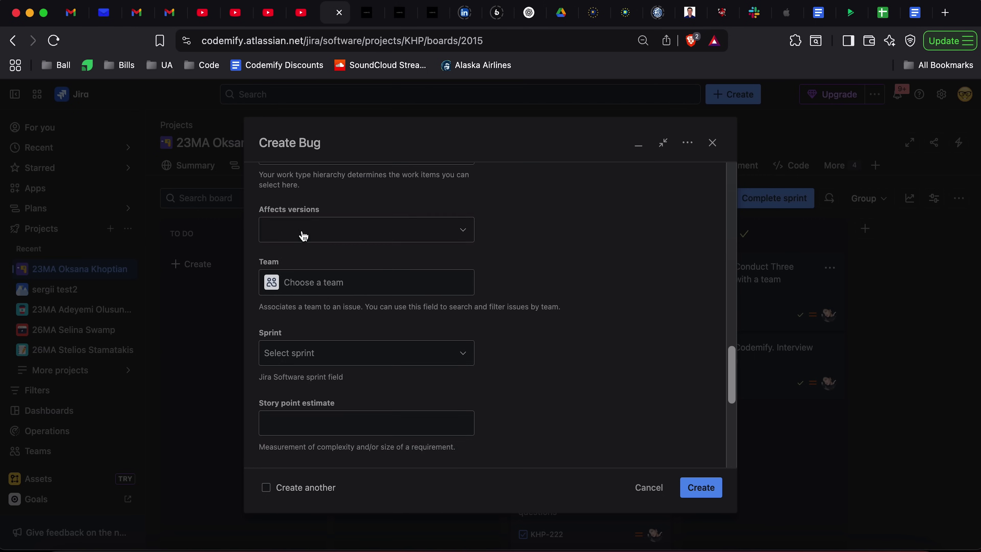
pyautogui.click(303, 233)
pyautogui.scroll(-5, 309, 348)
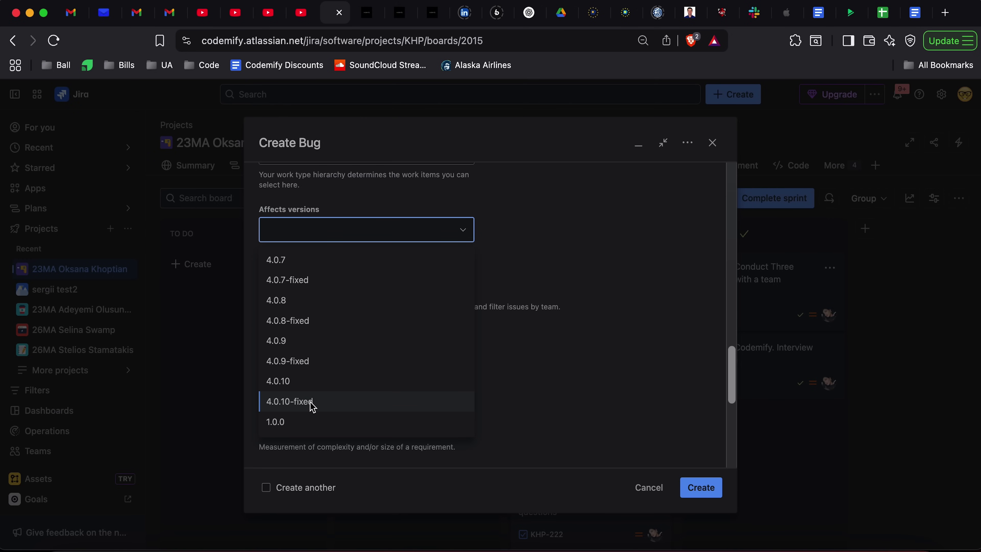
pyautogui.click(312, 401)
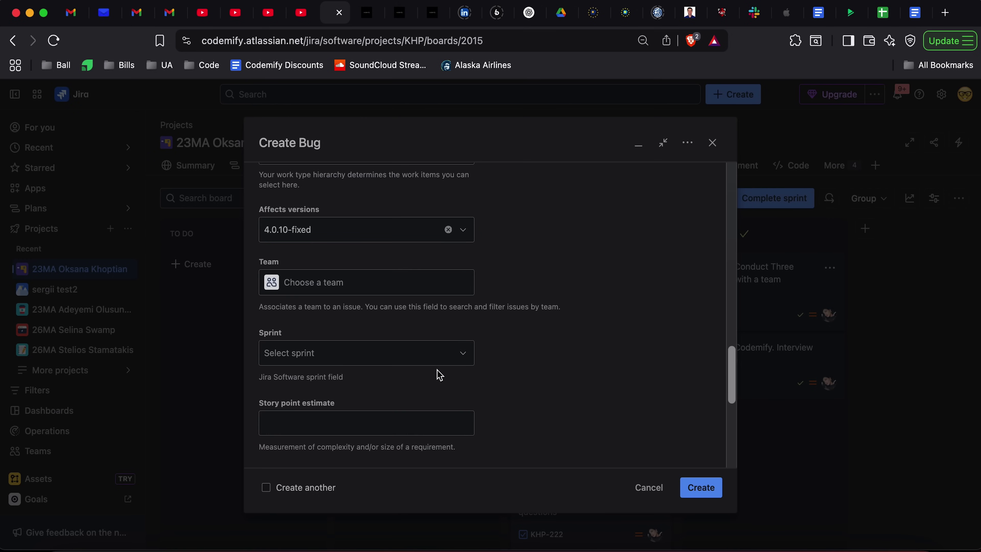
# Step: Review the teams that can be assigned to the bug without choosing one
pyautogui.click(411, 281)
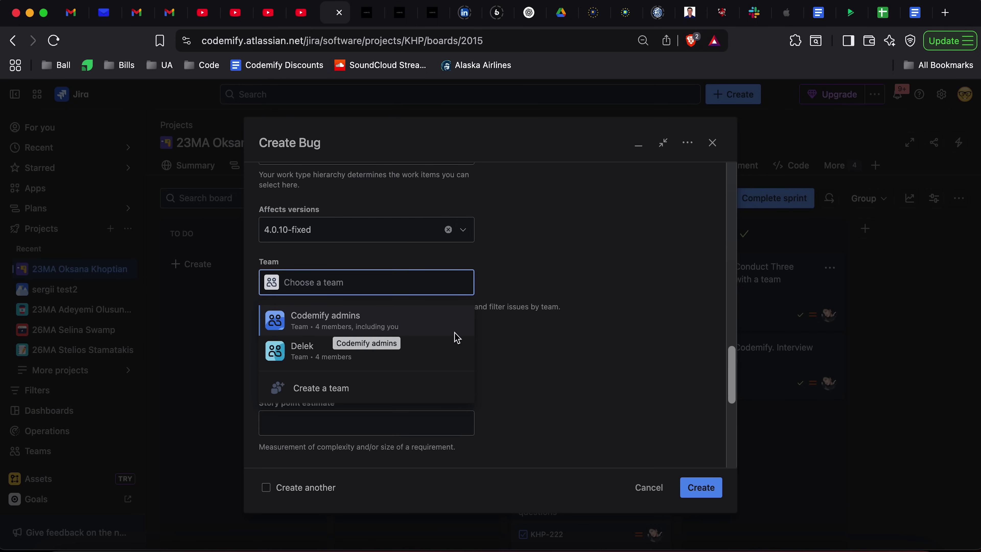
pyautogui.click(500, 266)
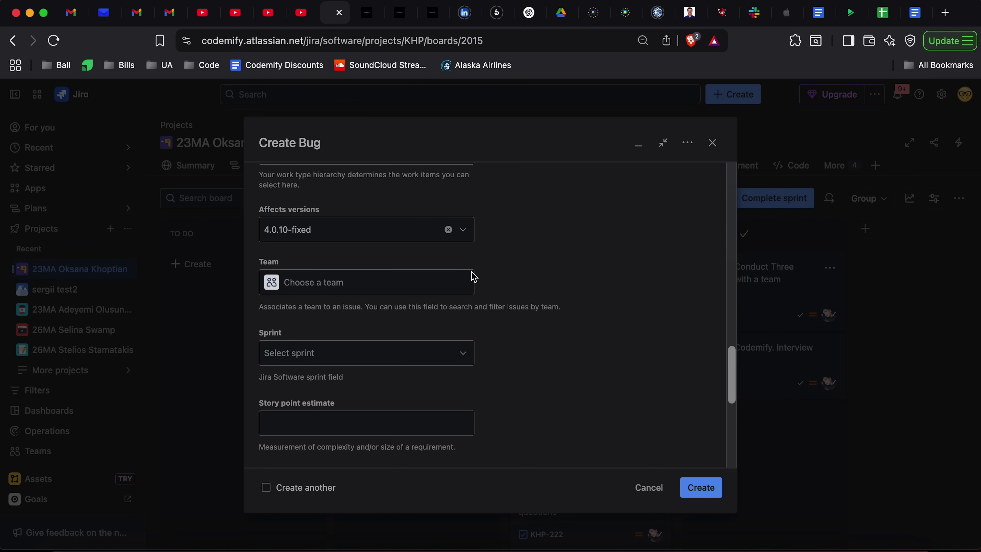
pyautogui.click(462, 291)
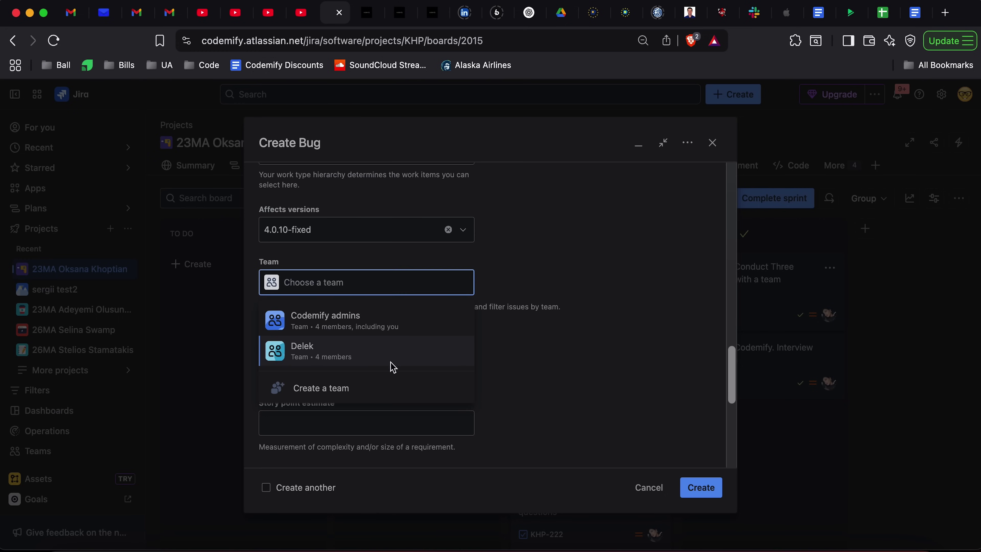
pyautogui.click(517, 289)
pyautogui.scroll(-2, 514, 333)
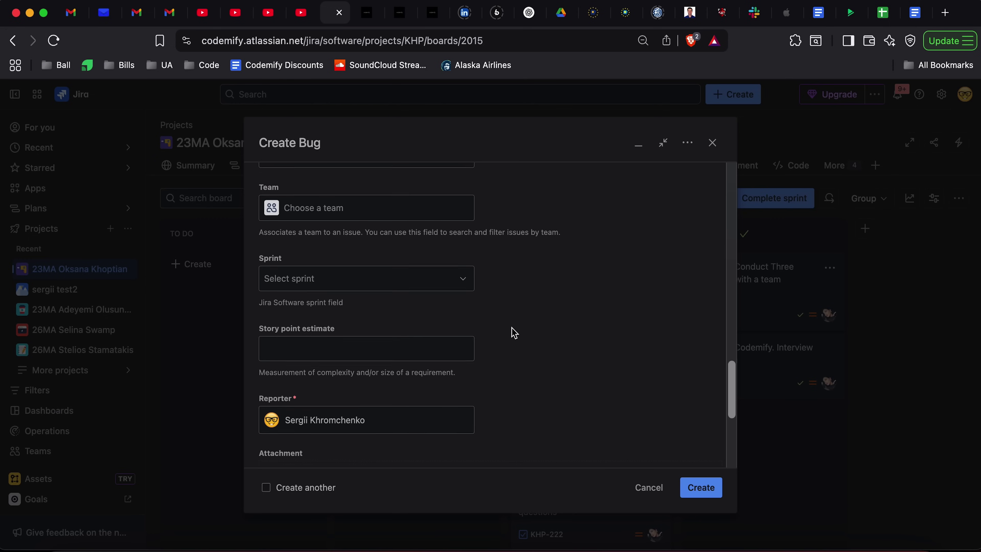
pyautogui.click(429, 291)
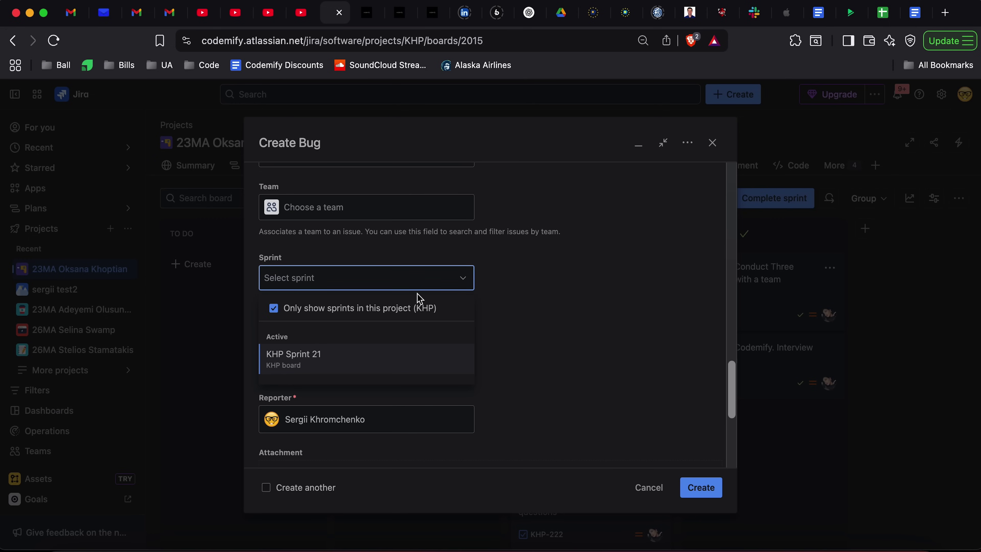
pyautogui.click(299, 360)
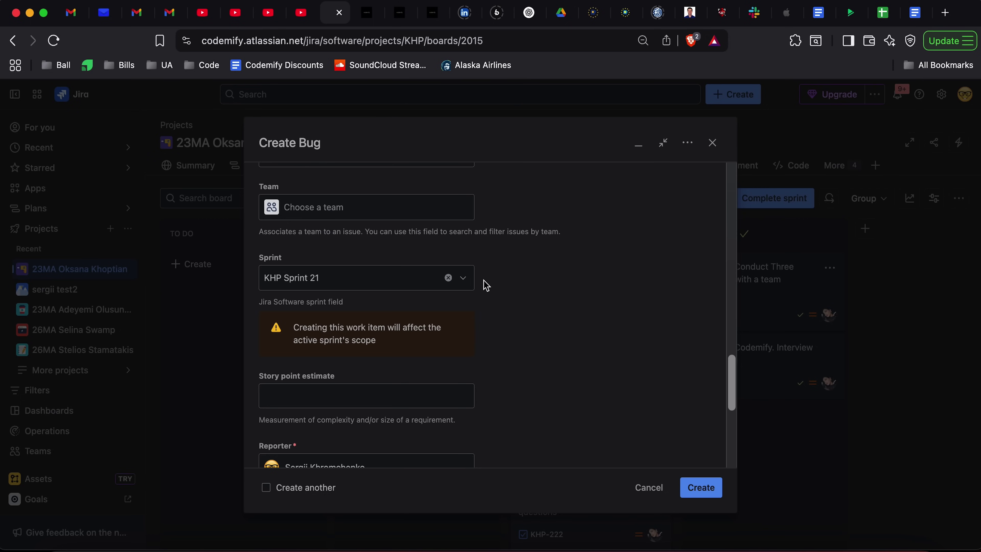
pyautogui.click(463, 278)
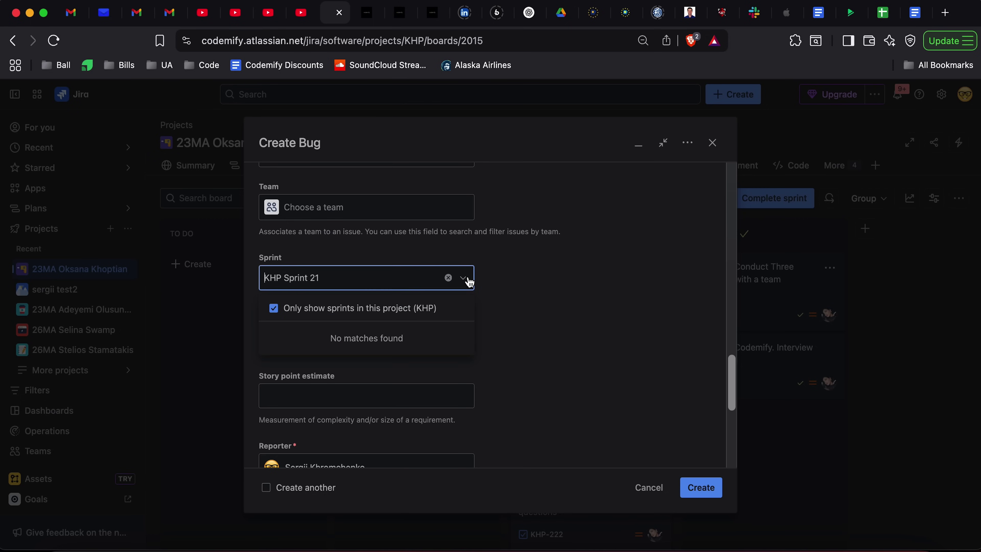
pyautogui.click(448, 277)
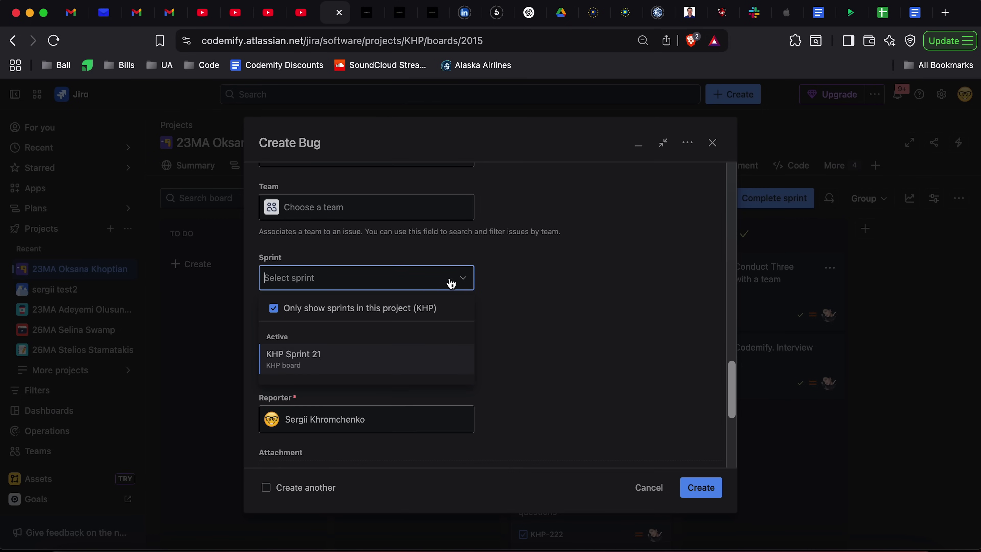
pyautogui.click(517, 292)
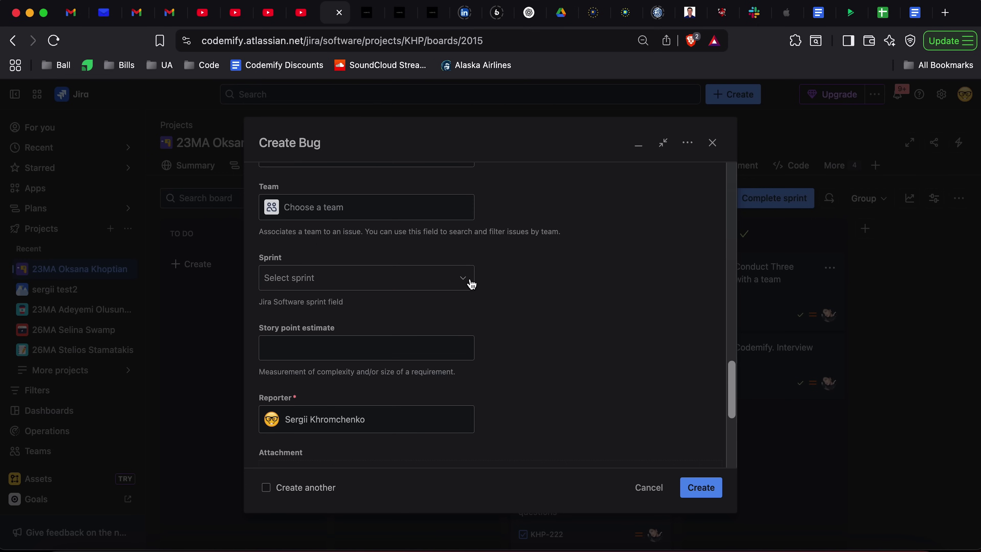
# Step: Set the bug's sprint to the active KHP Sprint 21 and look over the rest of the form
pyautogui.click(460, 280)
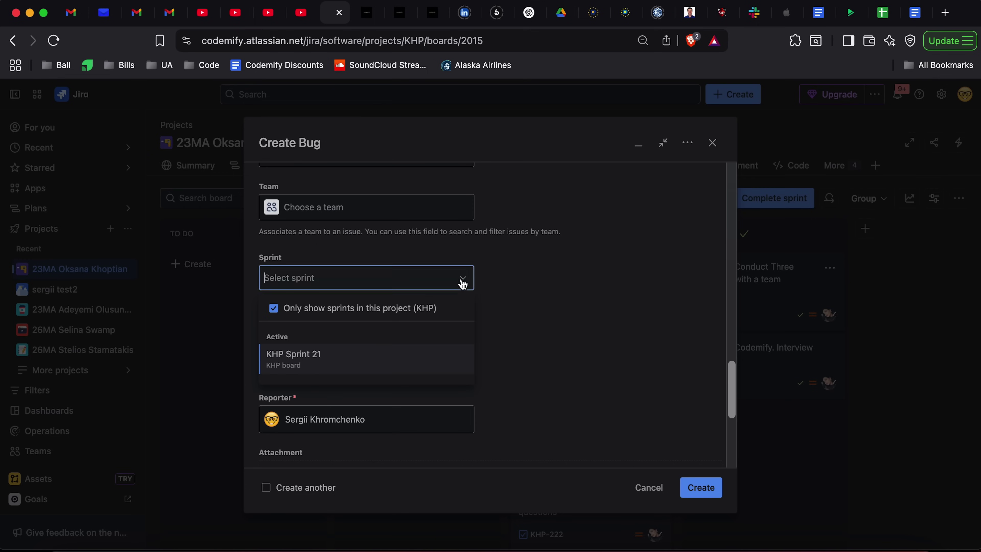
pyautogui.click(360, 357)
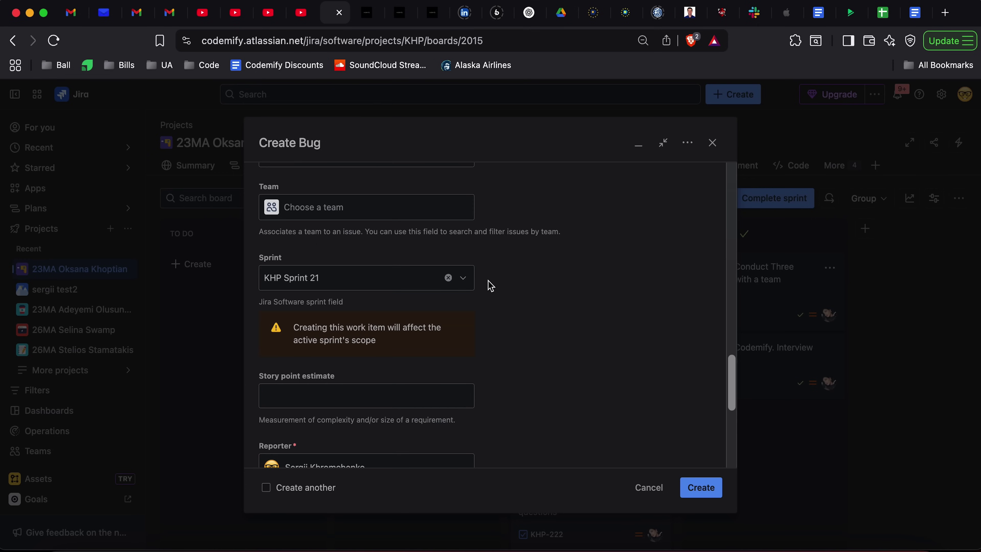
pyautogui.scroll(-3, 488, 285)
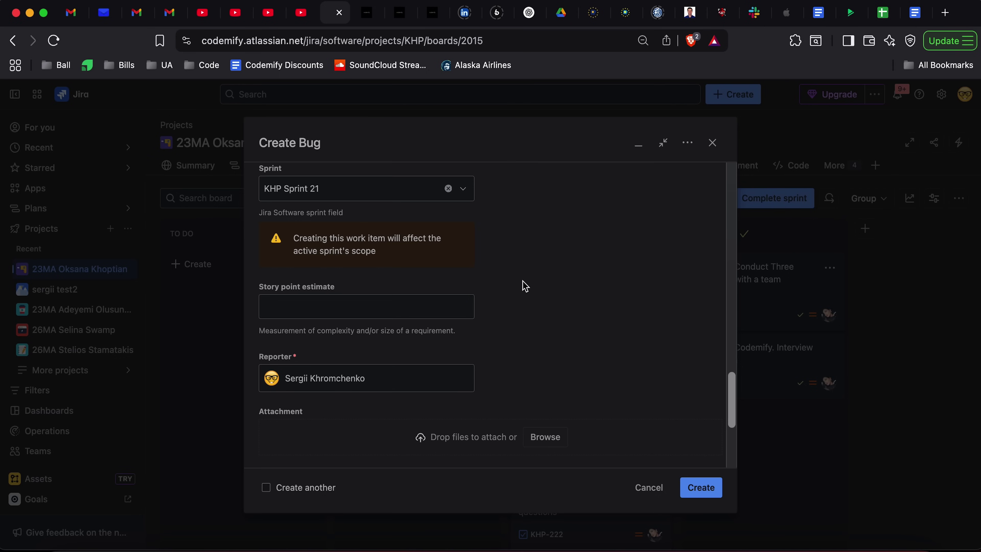
pyautogui.scroll(-7, 525, 286)
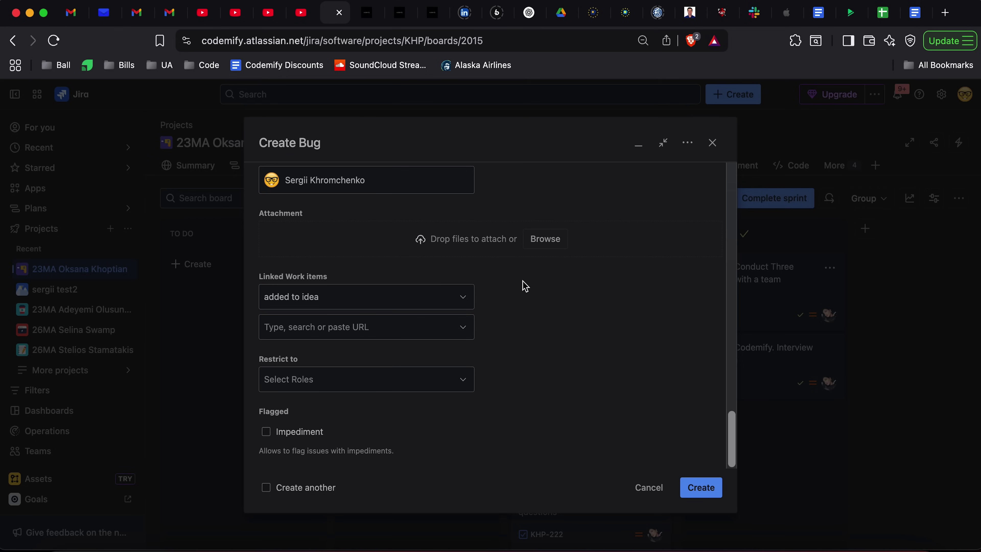
pyautogui.scroll(15, 583, 323)
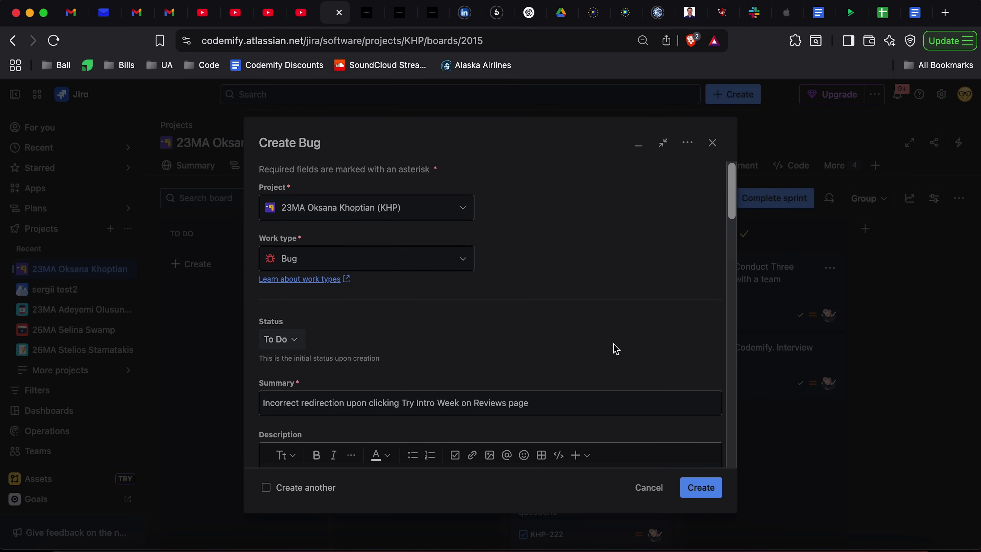
pyautogui.scroll(-3, 612, 346)
# Step: Close the extra Codemify home page and return to the TRY INTRO WEEK! button on the testimonials page
pyautogui.click(433, 13)
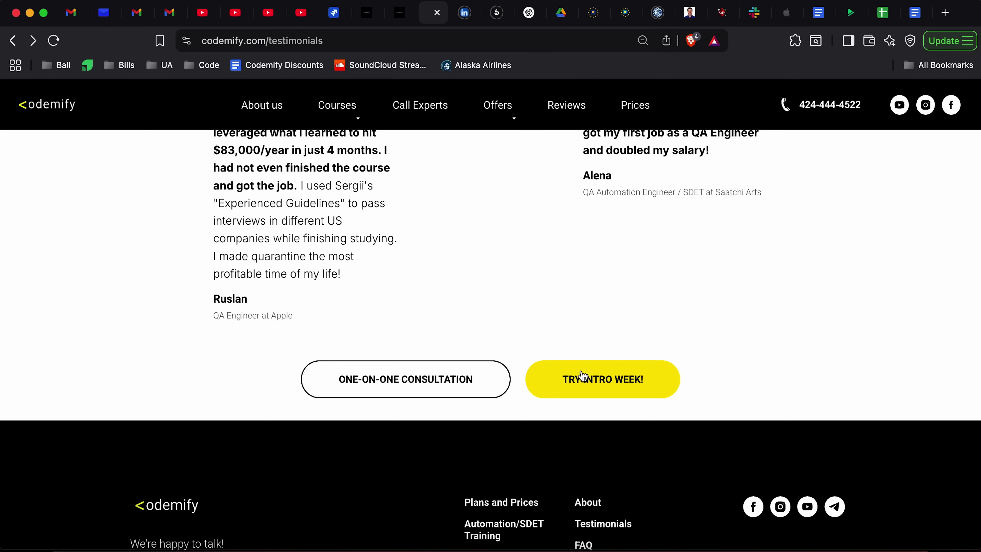
pyautogui.click(397, 12)
pyautogui.click(370, 13)
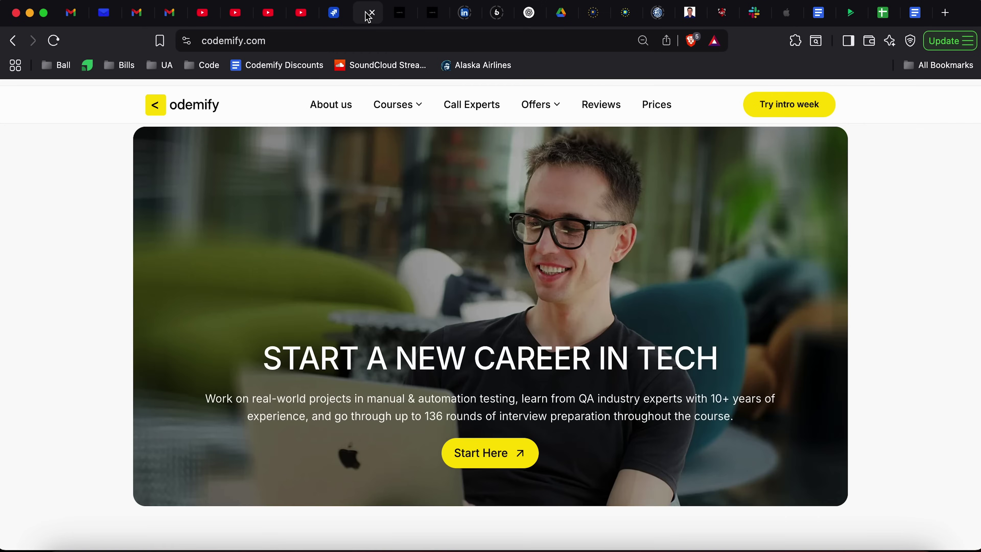
pyautogui.click(372, 13)
pyautogui.click(399, 13)
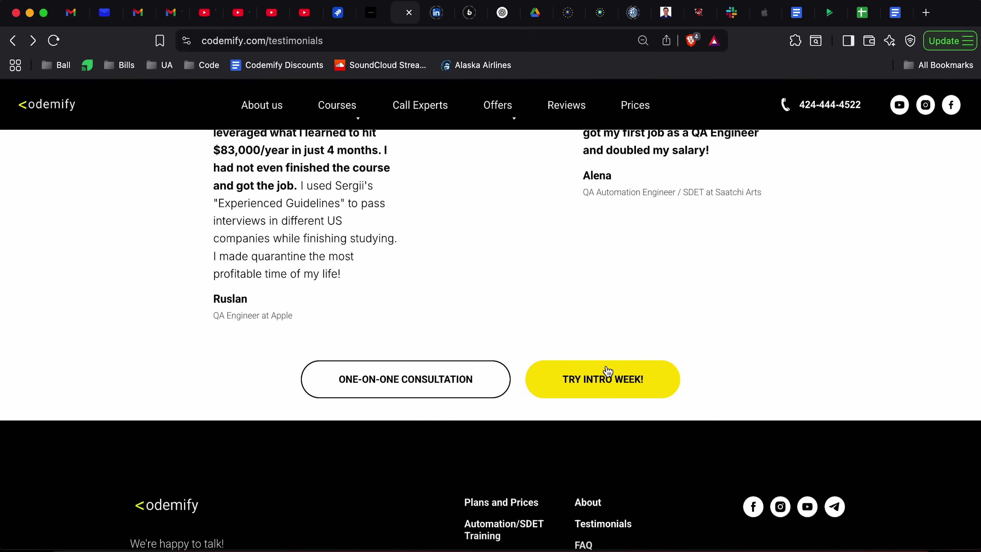
# Step: Follow the testimonials page's TRY INTRO WEEK! button and examine the one-week introduction course page it leads to
pyautogui.click(594, 377)
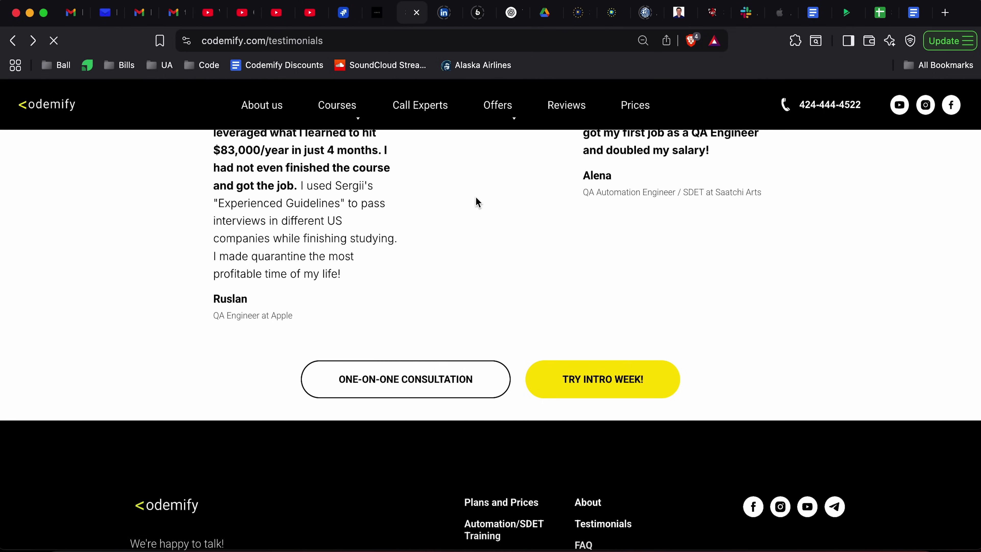
pyautogui.scroll(-20, 478, 201)
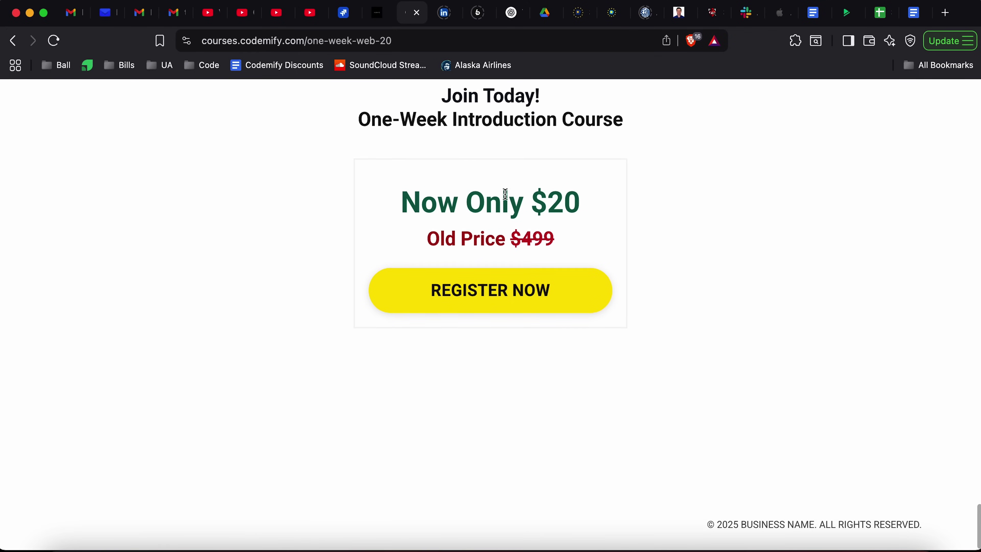
pyautogui.scroll(10, 147, 174)
pyautogui.scroll(10, 147, 180)
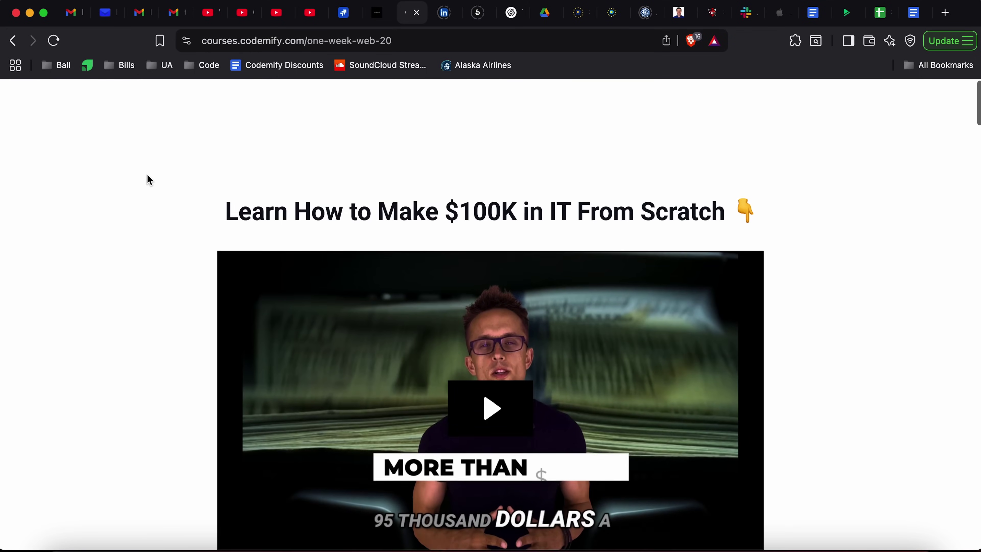
# Step: Open Codemify's Reviews page from the Intro Week page and capture a screenshot of the area around its TRY INTRO WEEK! button
pyautogui.click(373, 13)
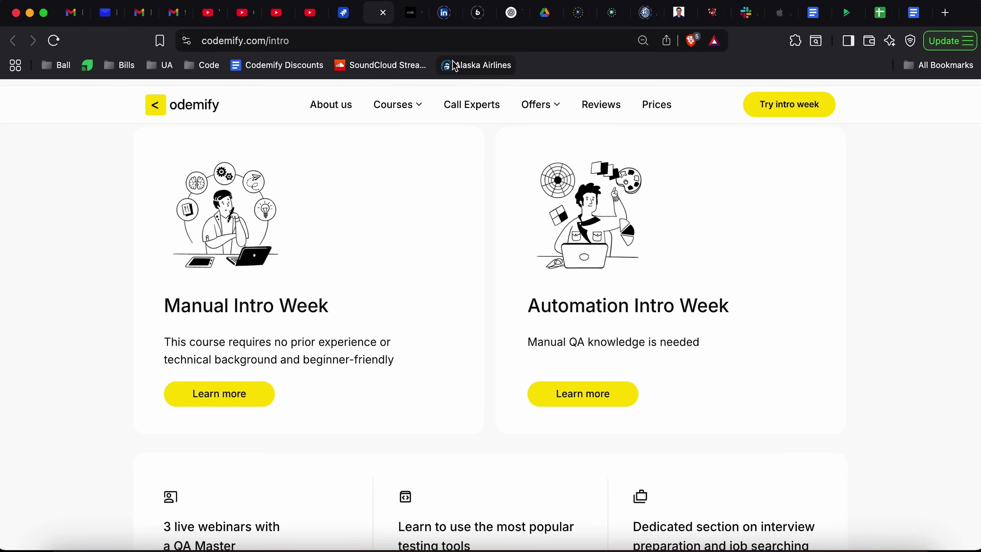
pyautogui.click(591, 105)
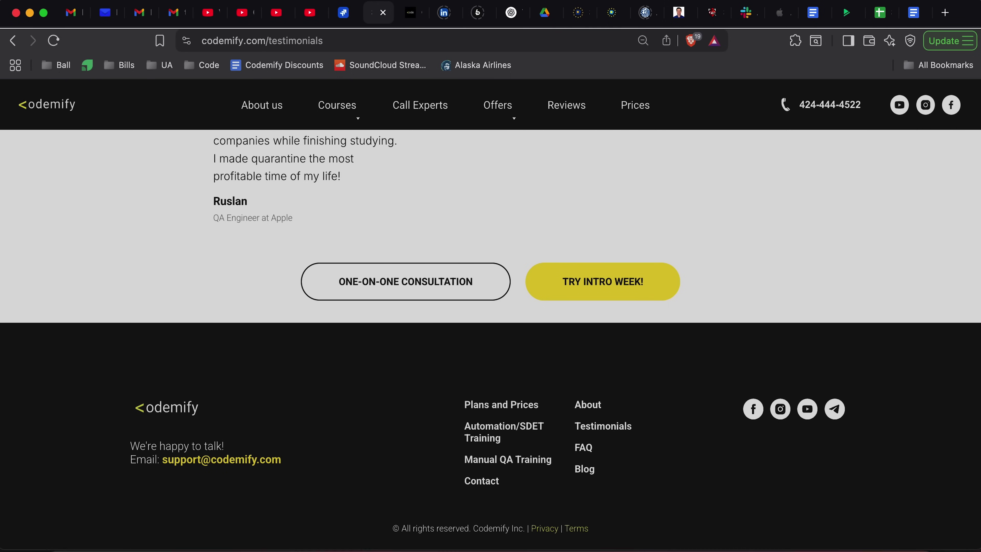
pyautogui.moveTo(961, 544); pyautogui.dragTo(954, 533)
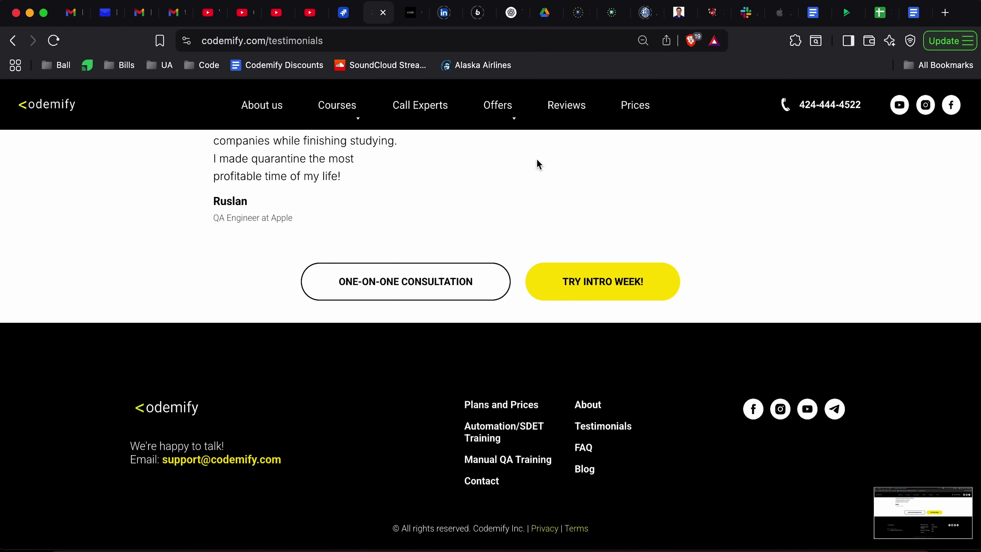
# Step: Capture a screenshot of the one-week-web-20 course page, including its address bar
pyautogui.click(412, 13)
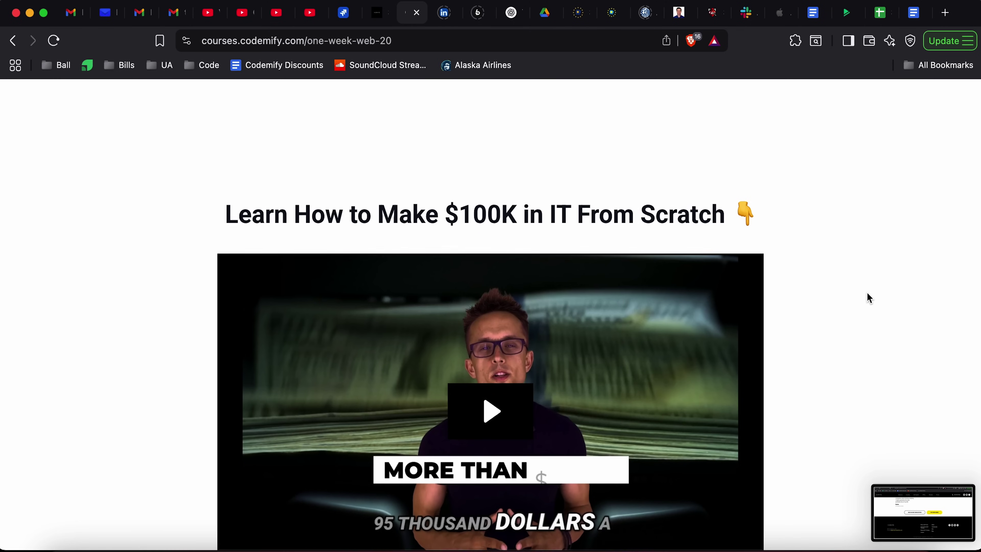
pyautogui.press('super+shift+4')
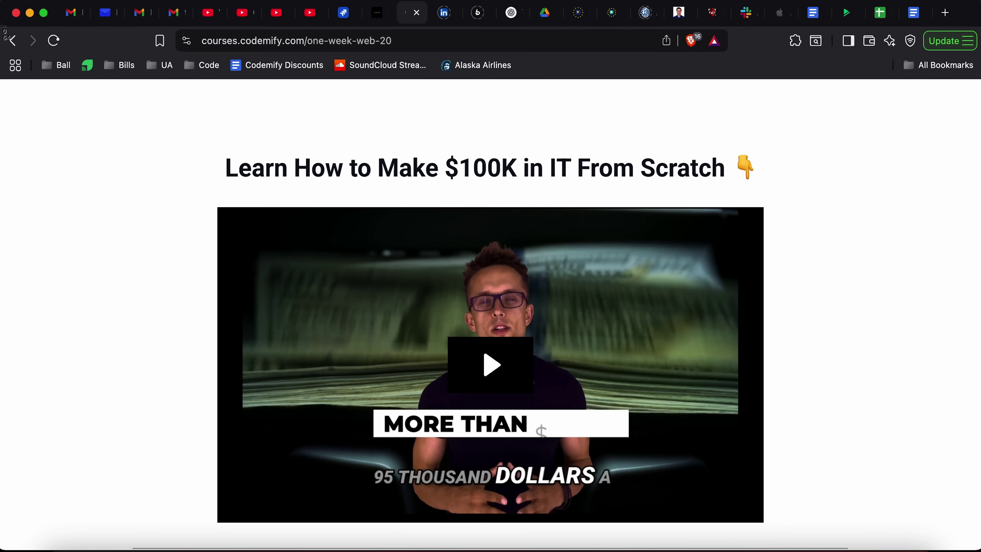
pyautogui.moveTo(2, 26); pyautogui.dragTo(980, 551)
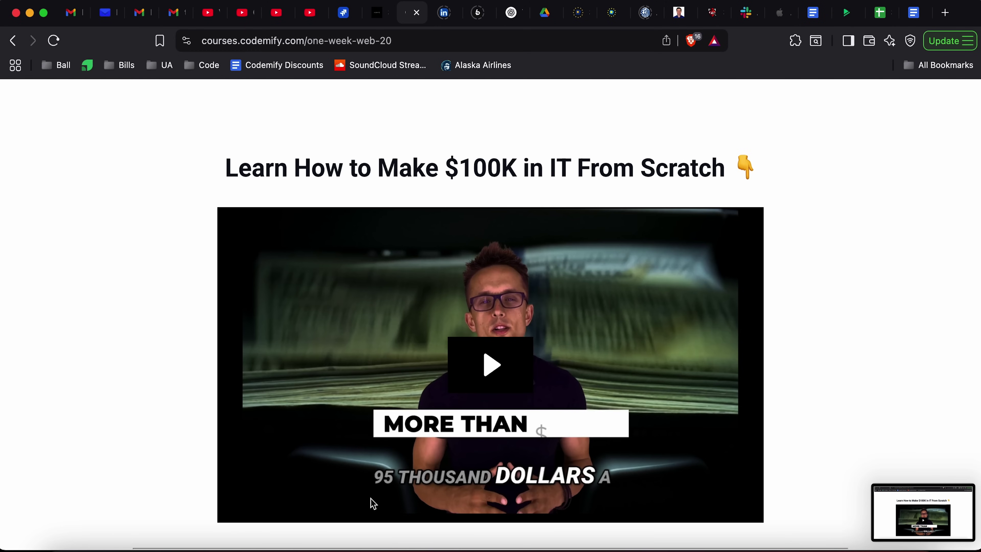
# Step: Switch to Finder from the Create Bug form, preview and select the two newest screenshots in Recents, and move the window clear of the attachment area
pyautogui.click(344, 13)
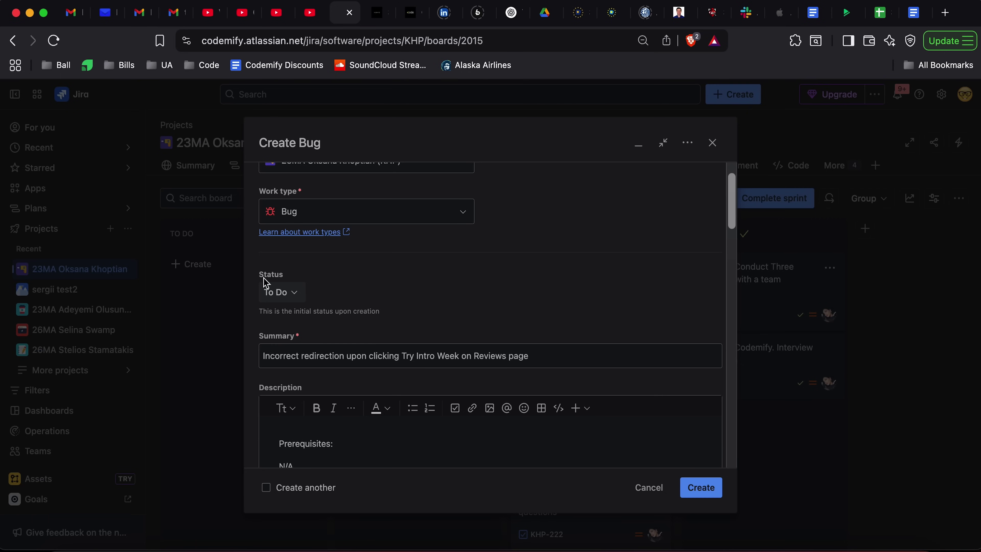
pyautogui.scroll(-15, 415, 331)
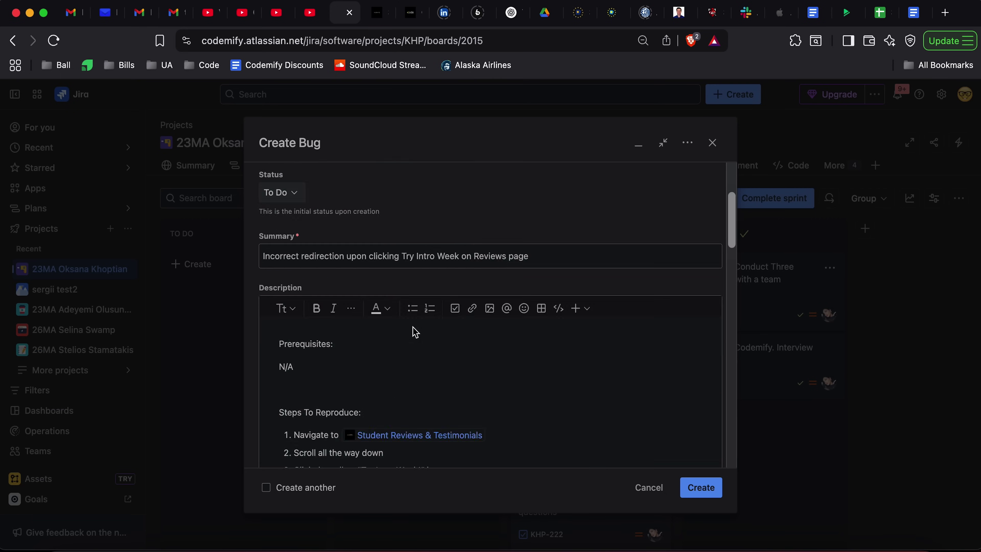
pyautogui.click(70, 525)
pyautogui.click(246, 146)
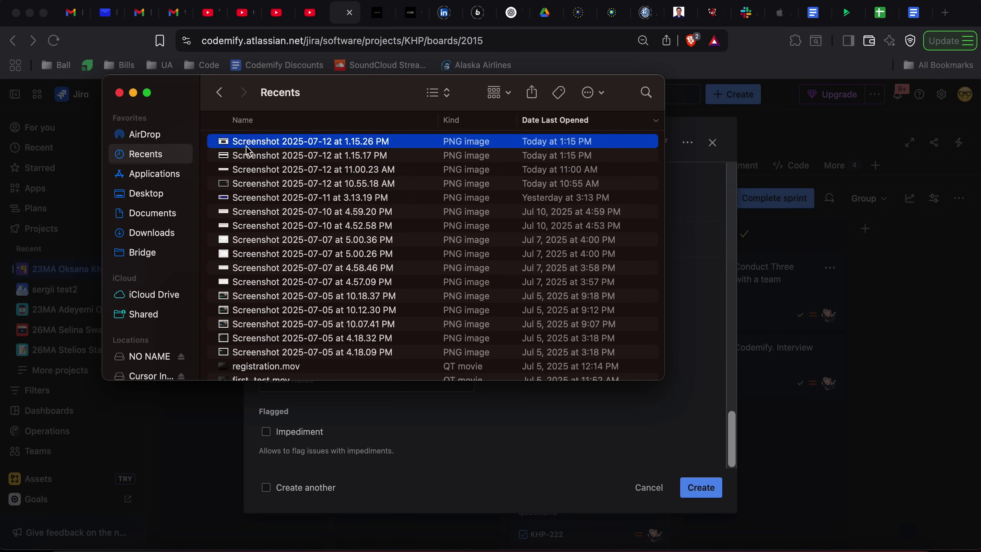
pyautogui.press('space')
pyautogui.press('Down')
pyautogui.press('space')
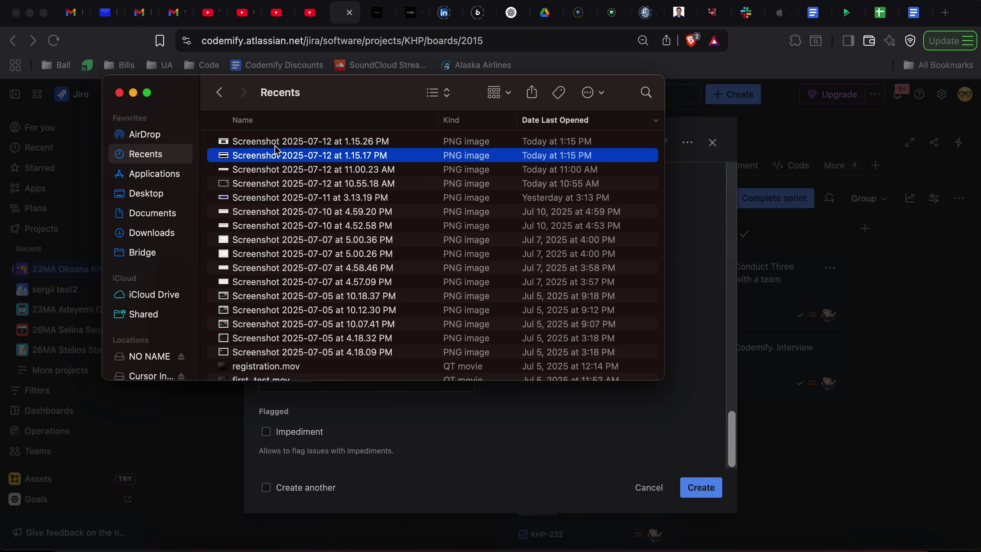
pyautogui.keyDown('shift'); pyautogui.click(278, 143); pyautogui.keyUp('shift')
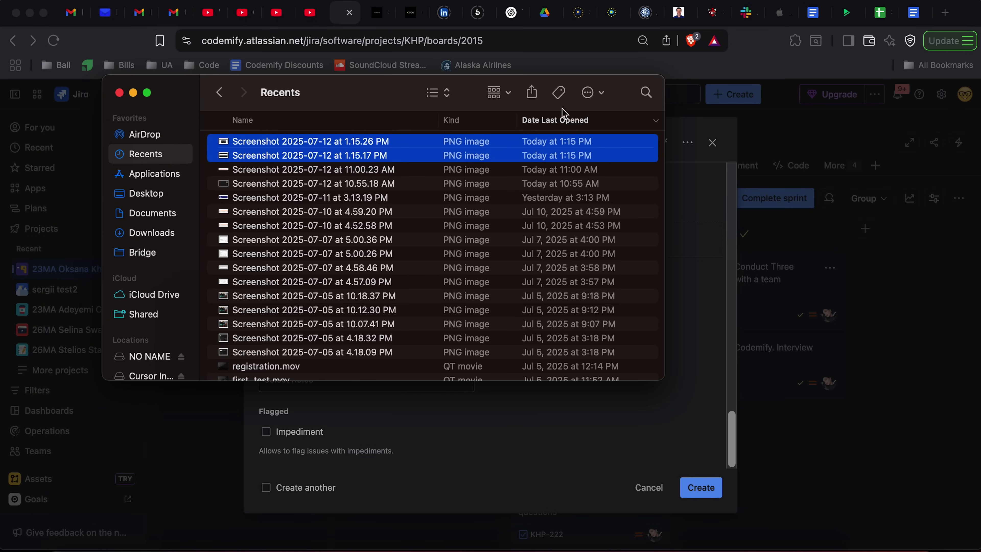
pyautogui.moveTo(376, 93); pyautogui.dragTo(665, 15)
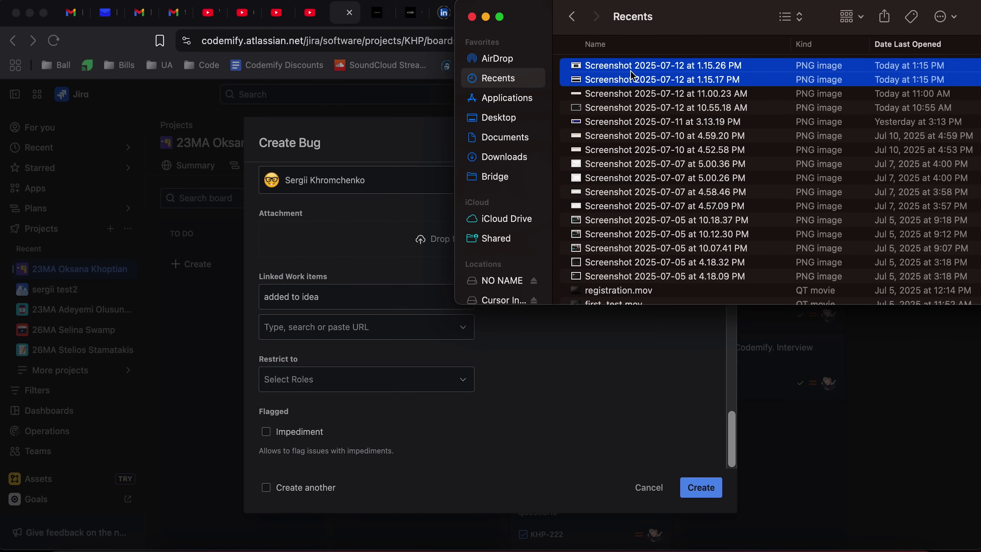
# Step: Create the bug from the completed form and open its new card in the board's To Do column
pyautogui.click(403, 147)
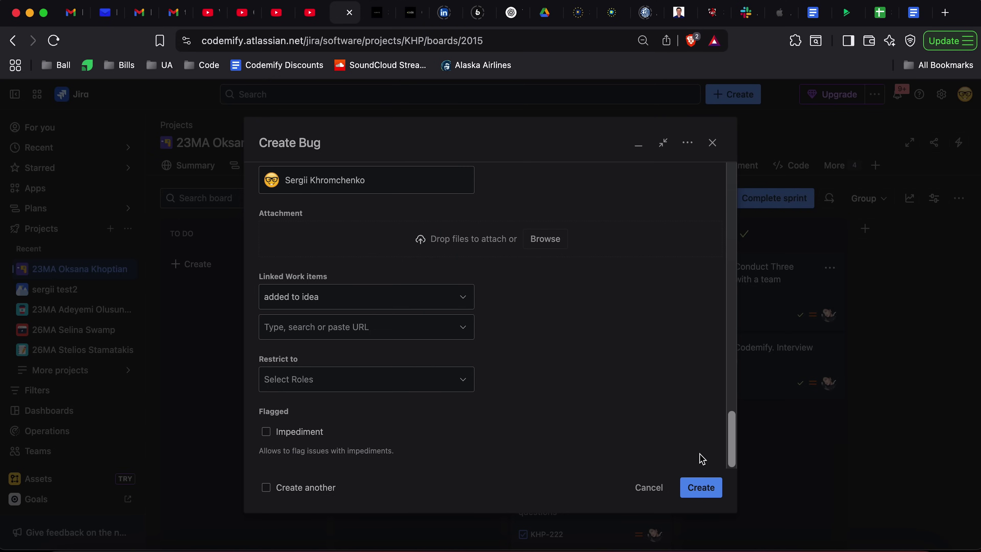
pyautogui.click(700, 487)
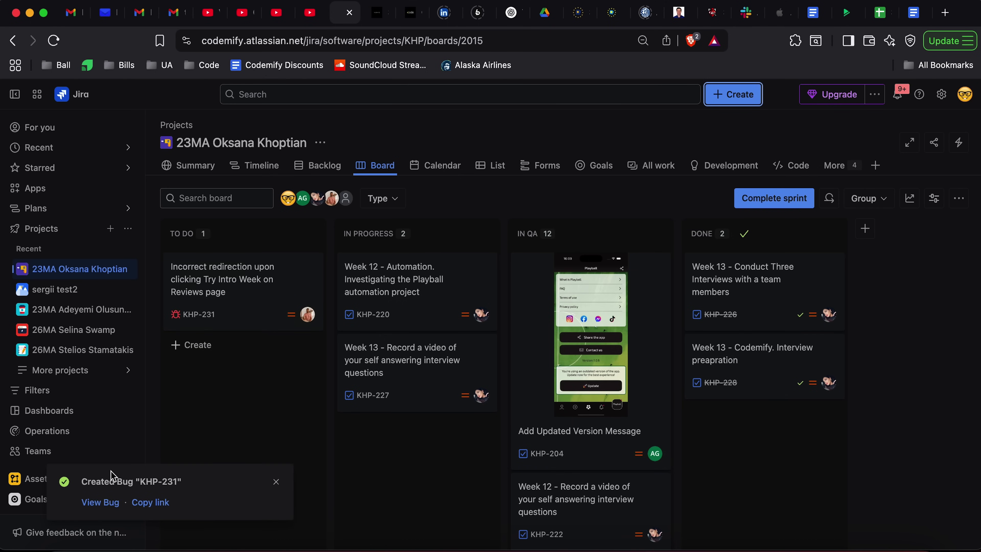
pyautogui.click(290, 287)
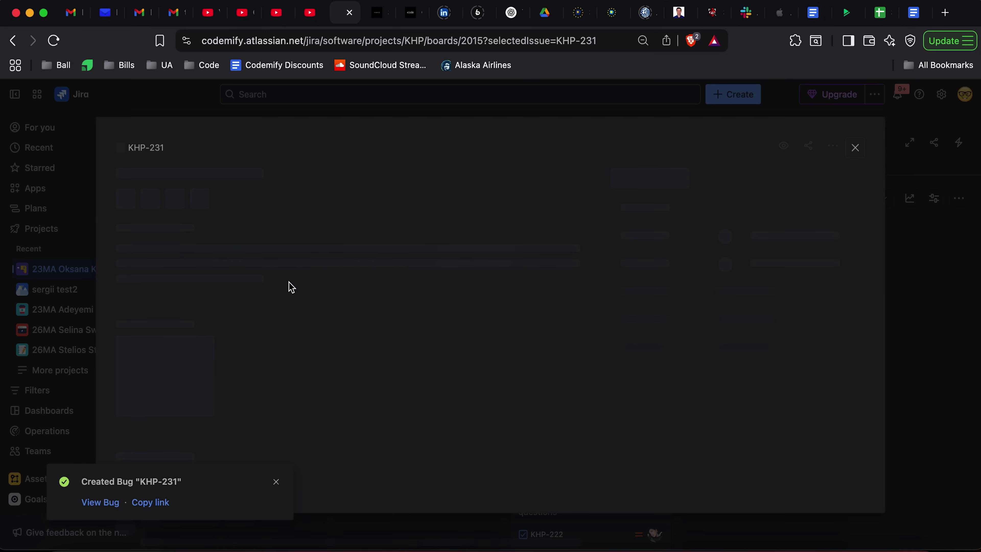
# Step: Attach the two selected Finder screenshots to bug KHP-231 and check its Attachments section
pyautogui.press('super+Tab')
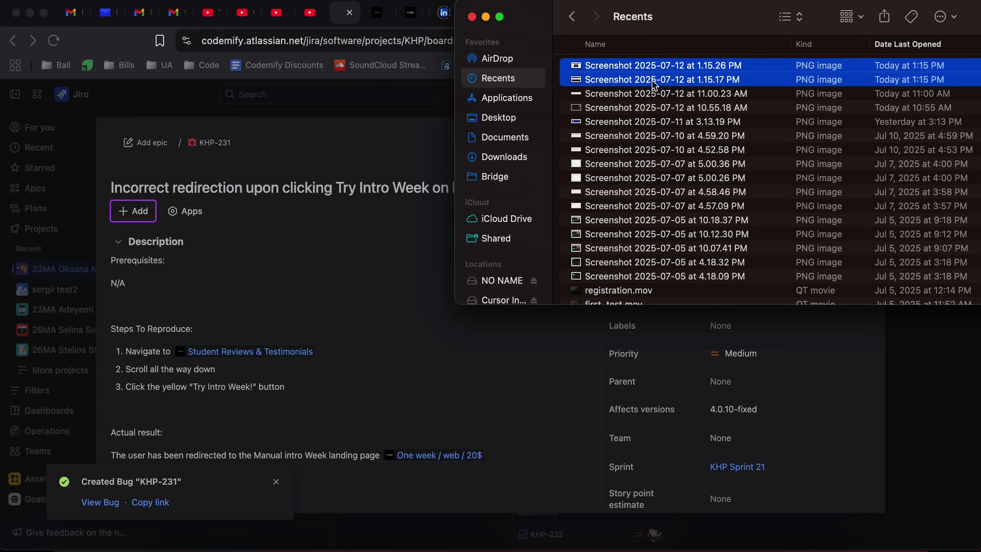
pyautogui.moveTo(649, 77); pyautogui.dragTo(435, 372)
pyautogui.scroll(-10, 491, 293)
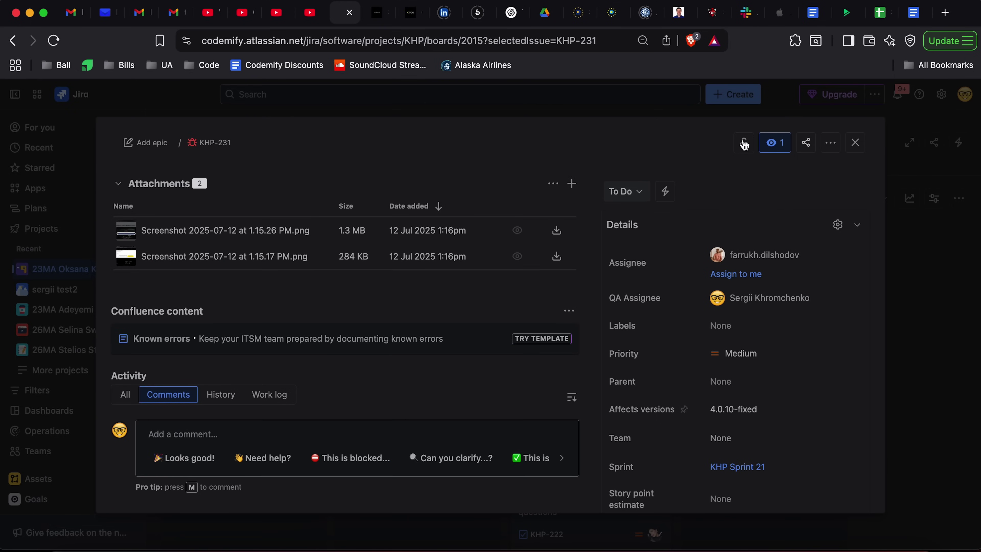
# Step: Capture a new screenshot of the Codemify testimonials page showing the TRY INTRO WEEK! button
pyautogui.click(372, 19)
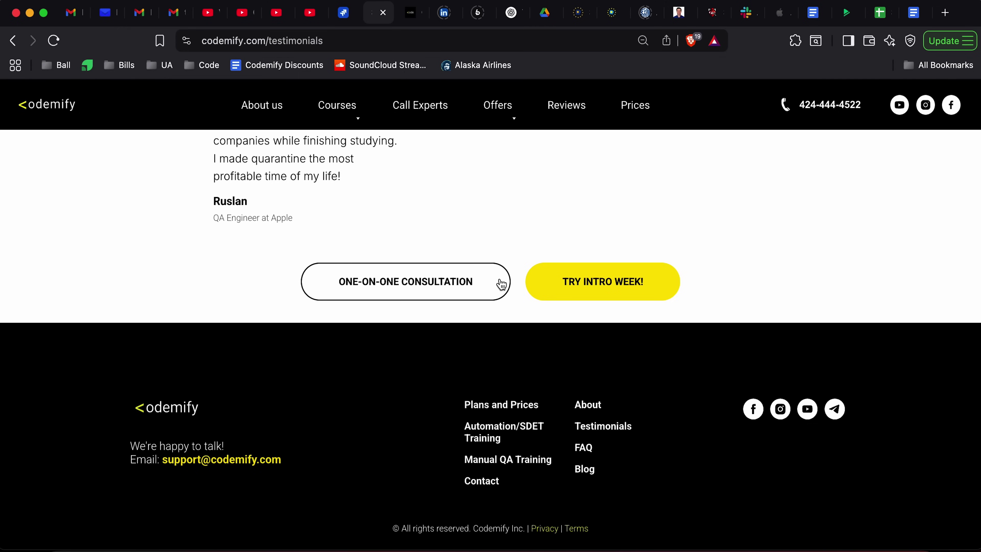
pyautogui.press('super+shift+4')
pyautogui.moveTo(0, 24); pyautogui.dragTo(978, 550)
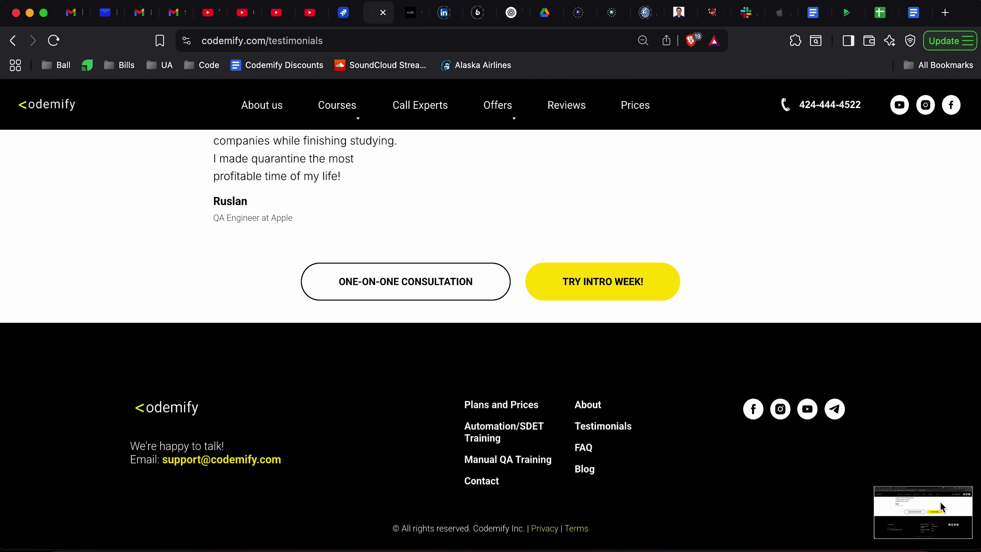
# Step: Mark up the testimonials screenshot with a long red arrow pointing at the yellow TRY INTRO WEEK! button and save it
pyautogui.click(940, 507)
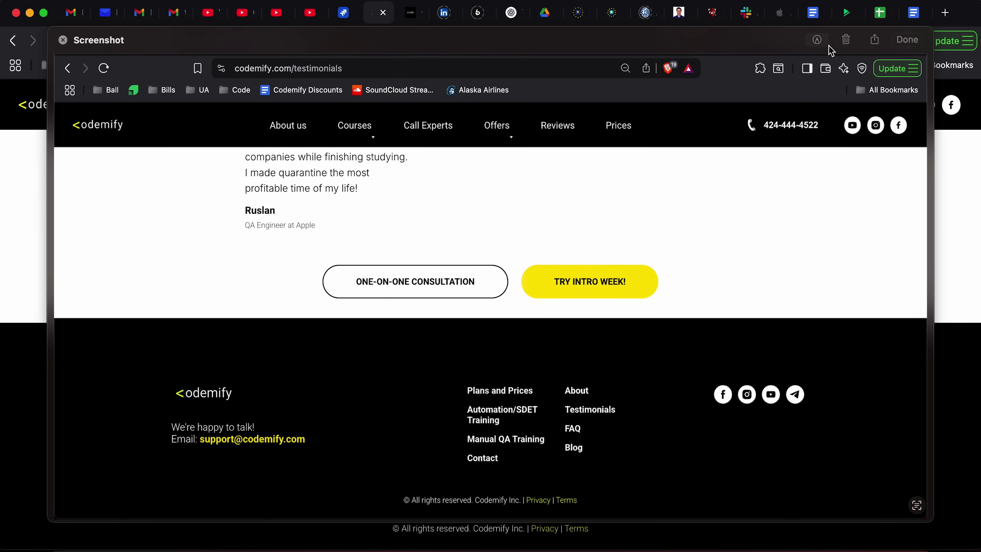
pyautogui.click(815, 40)
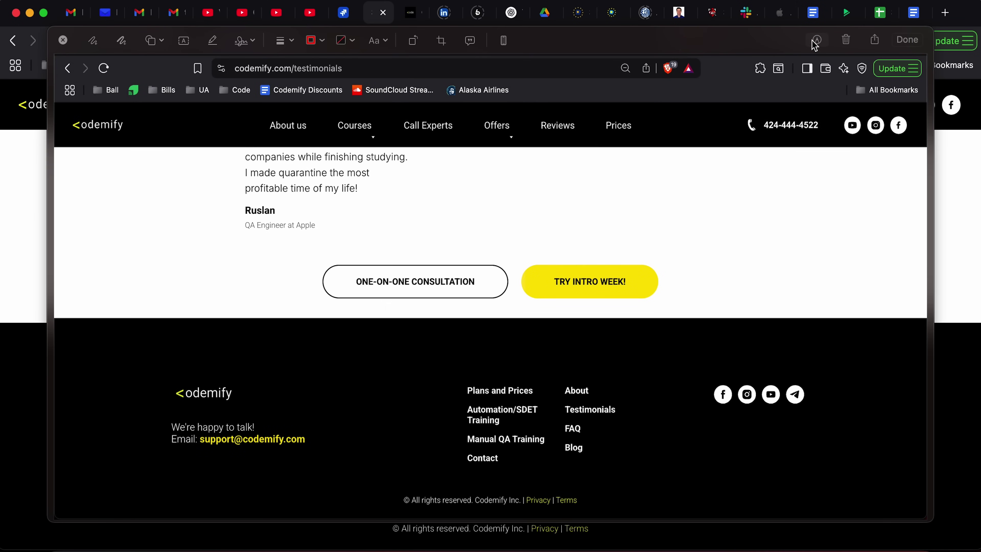
pyautogui.click(152, 40)
pyautogui.click(164, 69)
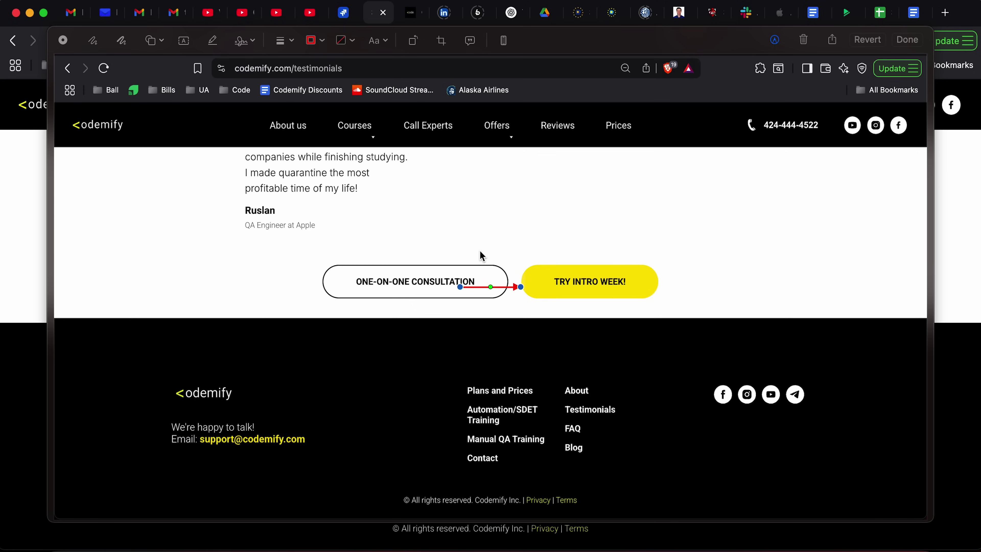
pyautogui.moveTo(521, 287); pyautogui.dragTo(552, 284)
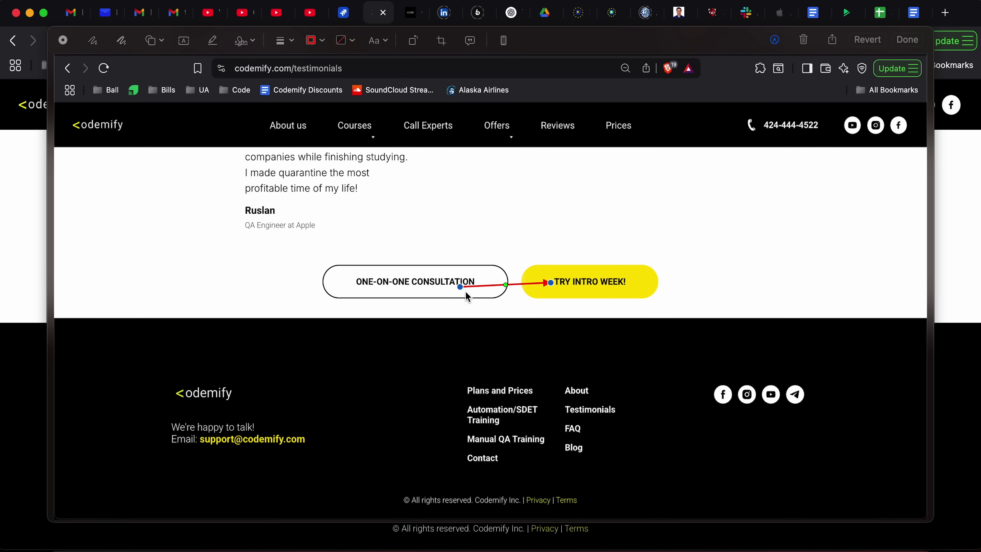
pyautogui.moveTo(460, 286); pyautogui.dragTo(175, 272)
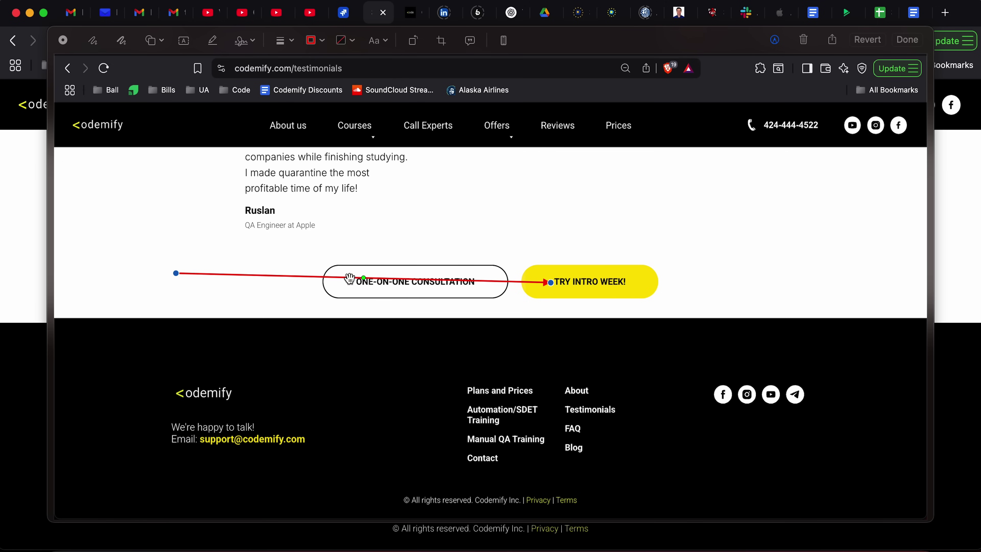
pyautogui.moveTo(550, 282)
pyautogui.mouseDown()
pyautogui.moveTo(519, 282)
pyautogui.moveTo(535, 281)
pyautogui.mouseUp()
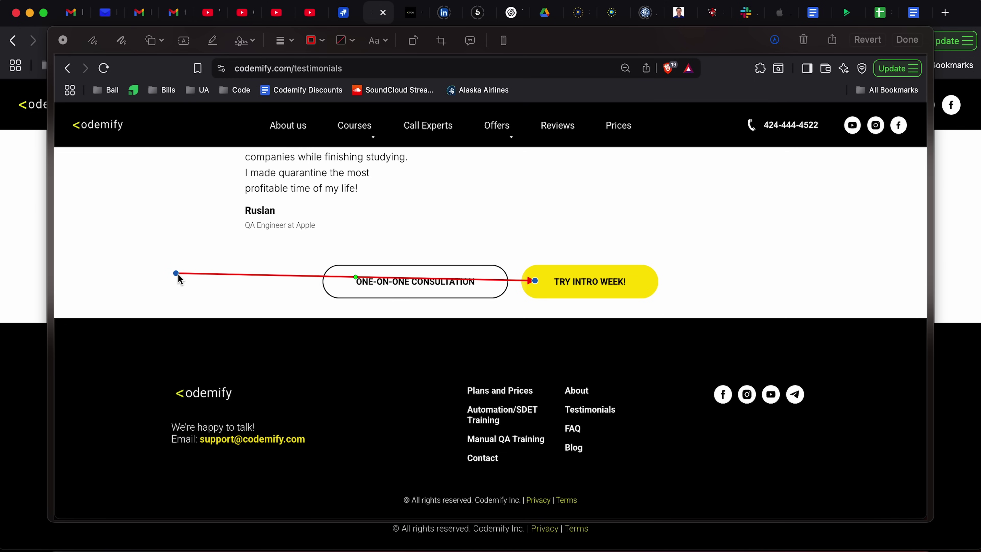
pyautogui.moveTo(176, 273); pyautogui.dragTo(110, 196)
pyautogui.click(905, 41)
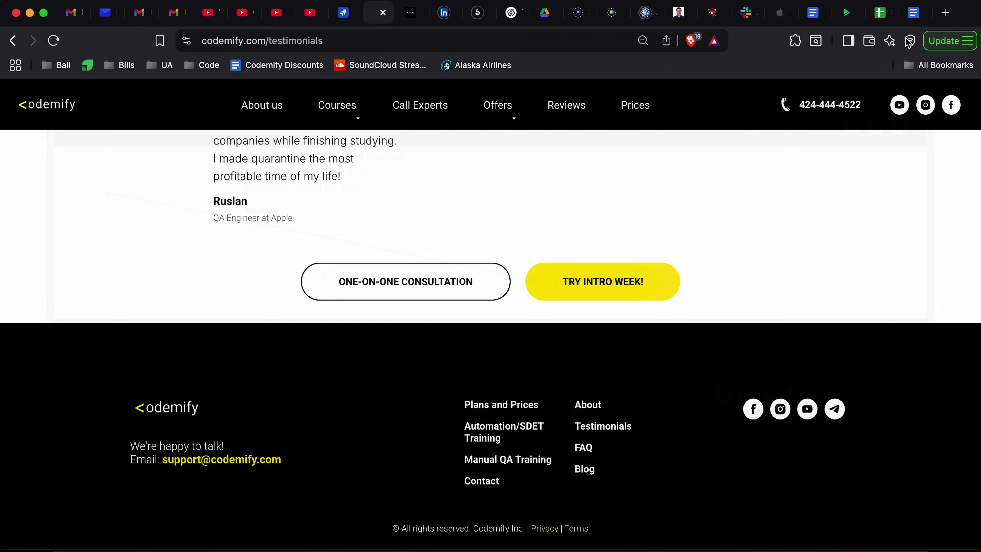
# Step: Recapture the one-week-web-20 course page and frame the URL in the screenshot with a red rounded rectangle
pyautogui.click(409, 14)
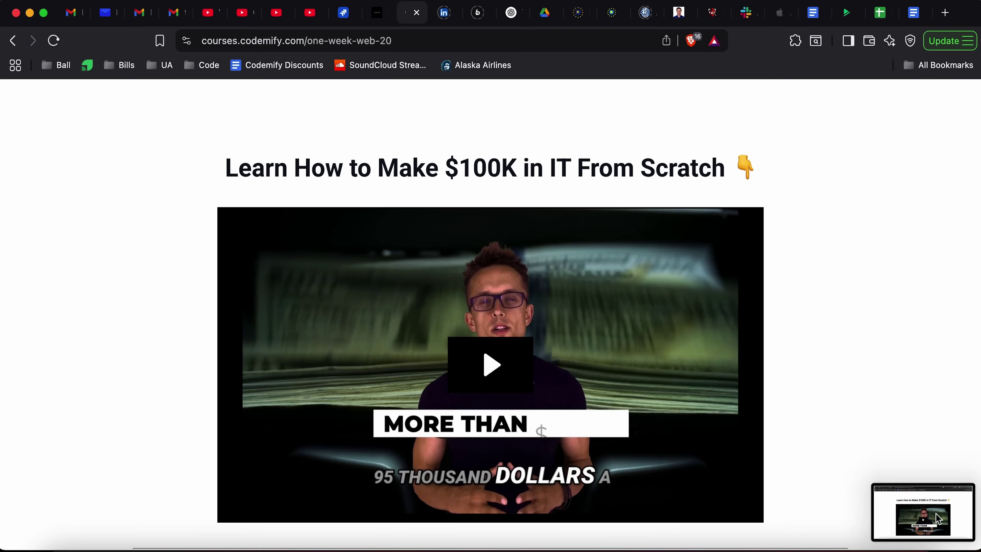
pyautogui.click(923, 509)
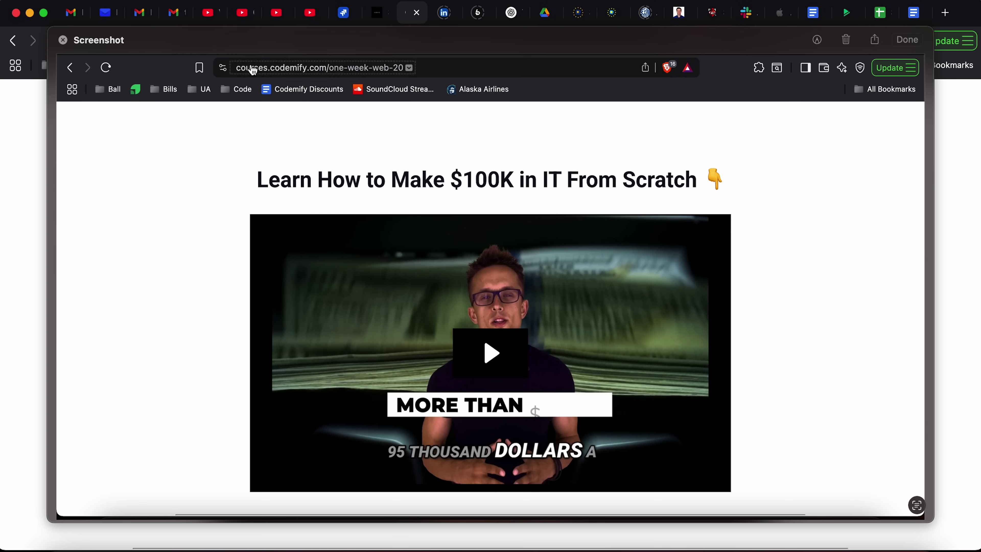
pyautogui.click(818, 40)
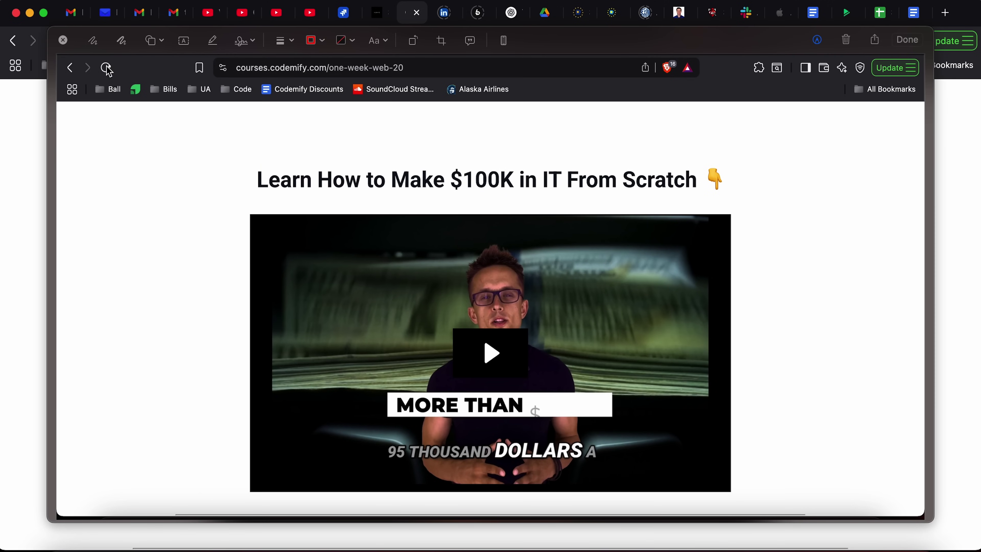
pyautogui.click(154, 40)
pyautogui.click(133, 96)
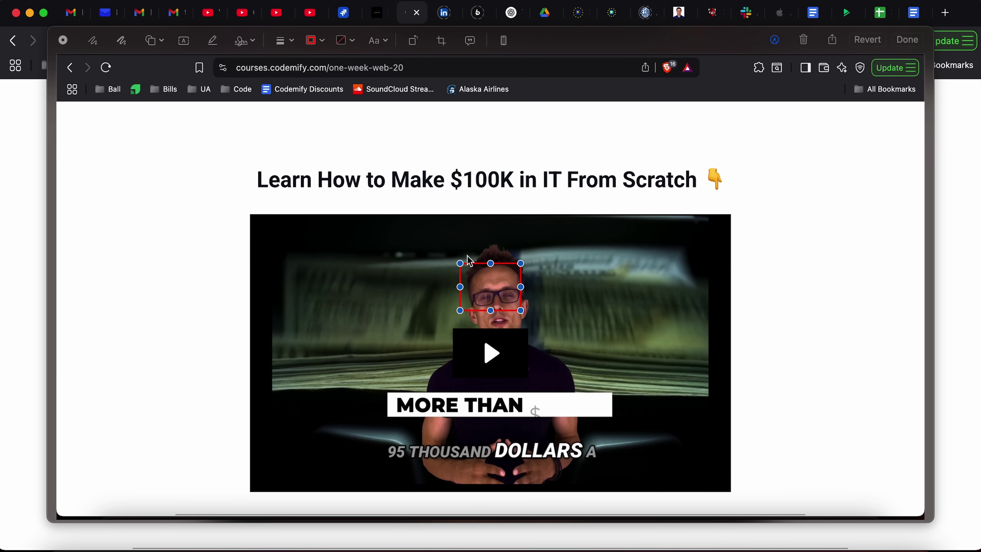
pyautogui.moveTo(487, 123); pyautogui.dragTo(523, 147)
pyautogui.click(509, 286)
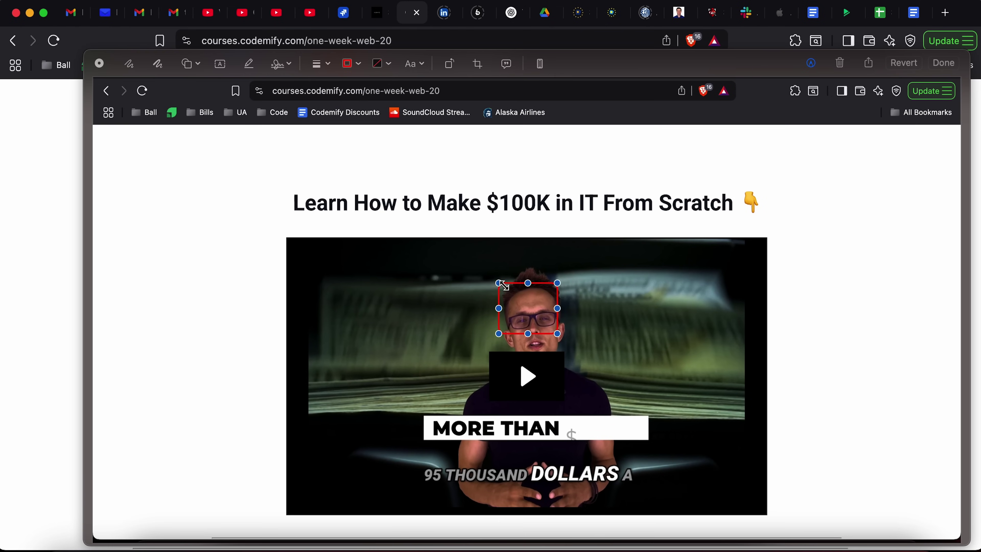
pyautogui.moveTo(499, 283); pyautogui.dragTo(272, 82)
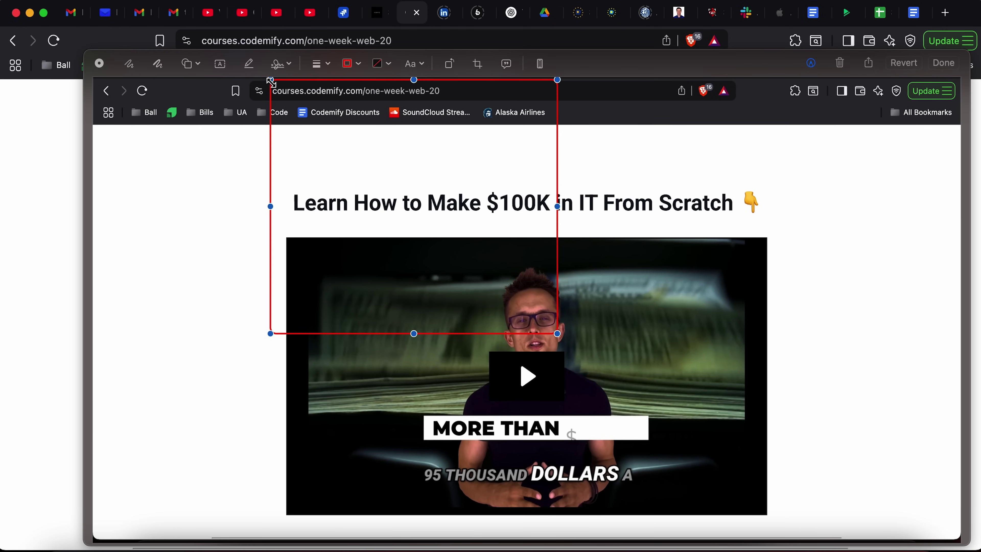
pyautogui.moveTo(557, 335); pyautogui.dragTo(449, 100)
# Step: Add a long red arrow pointing at the framed URL in the course page screenshot and save the markup
pyautogui.click(189, 63)
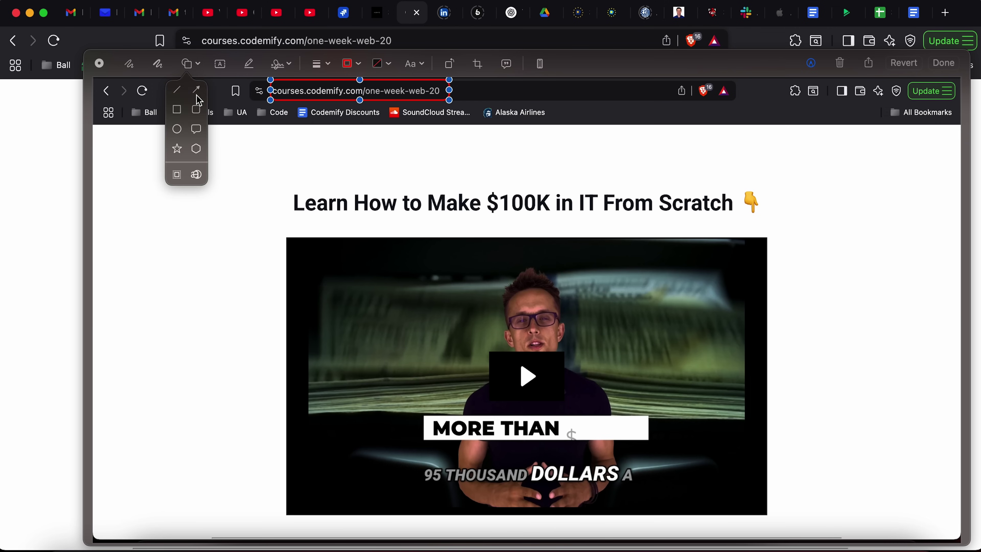
pyautogui.click(195, 101)
pyautogui.moveTo(560, 312); pyautogui.dragTo(324, 102)
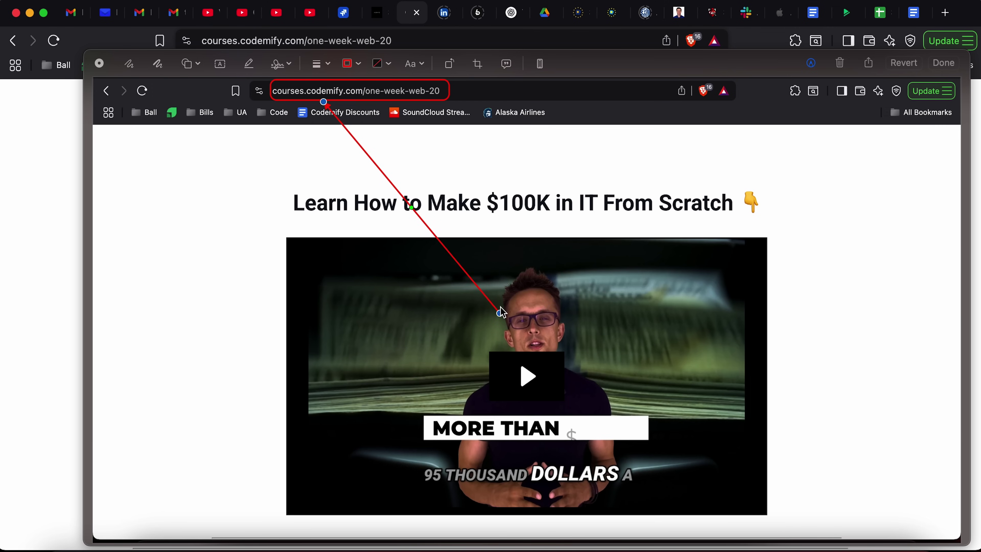
pyautogui.moveTo(500, 314); pyautogui.dragTo(193, 338)
pyautogui.click(854, 197)
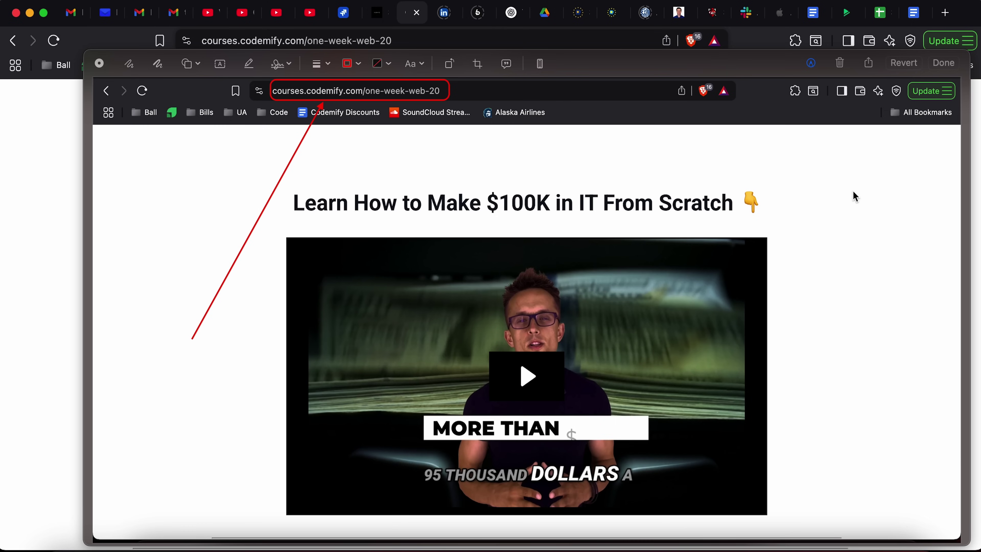
pyautogui.click(948, 65)
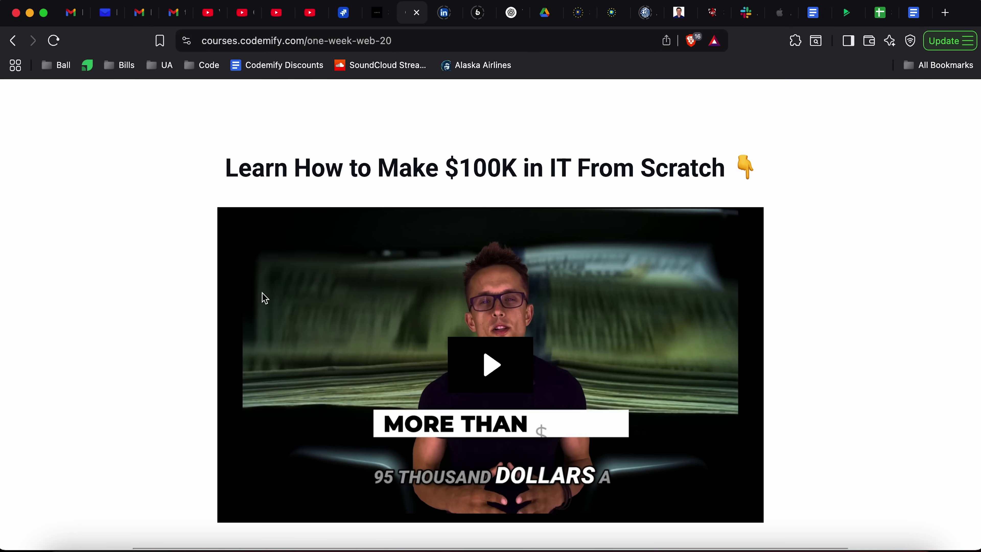
# Step: Return to Jira bug KHP-231 and delete both old attachments, the screenshots from 1.15.26 PM and 1.15.17 PM
pyautogui.click(345, 14)
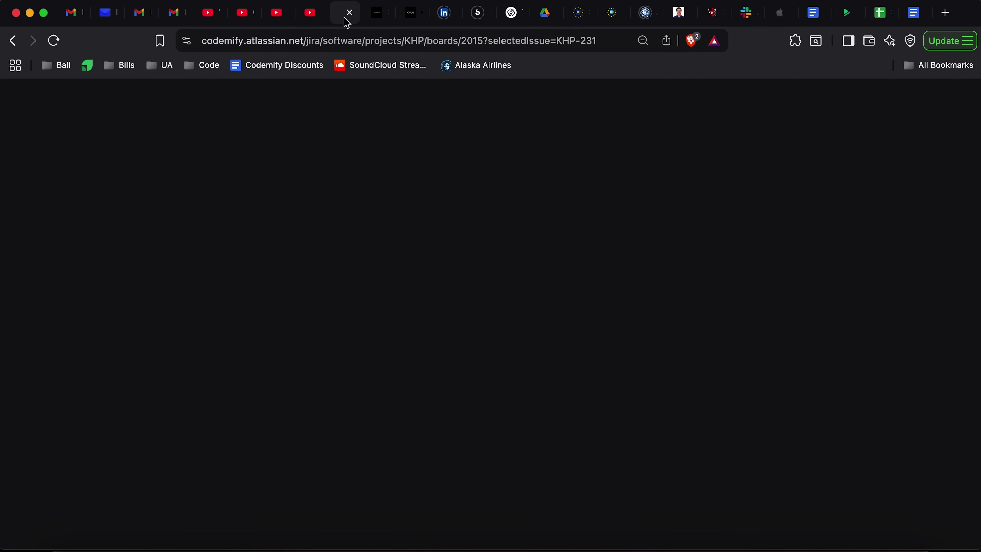
pyautogui.click(520, 230)
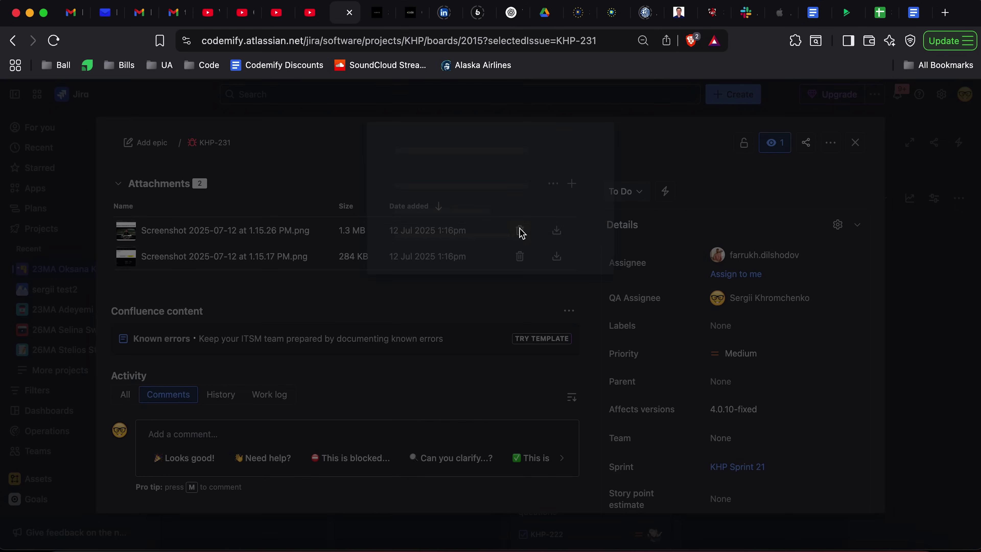
pyautogui.click(536, 195)
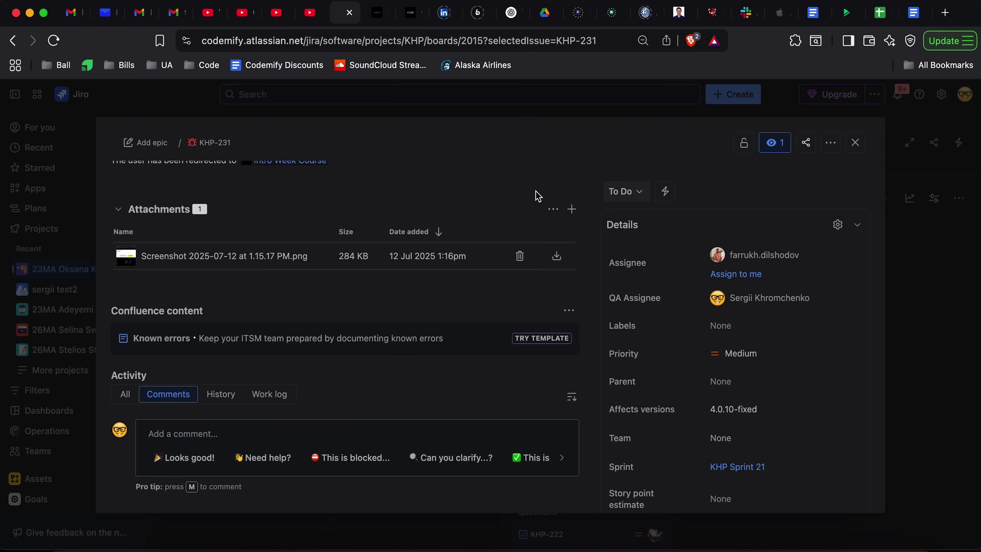
pyautogui.click(520, 255)
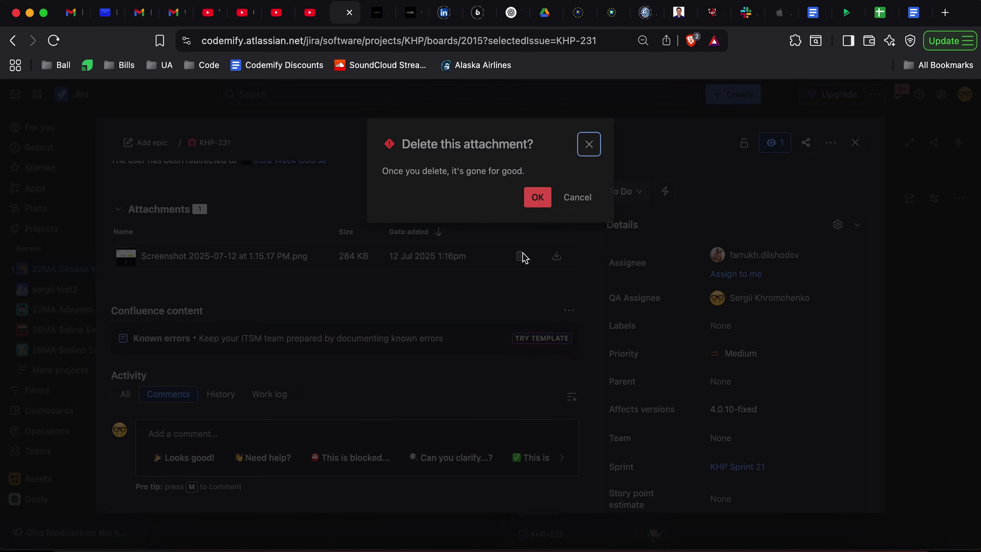
pyautogui.click(536, 196)
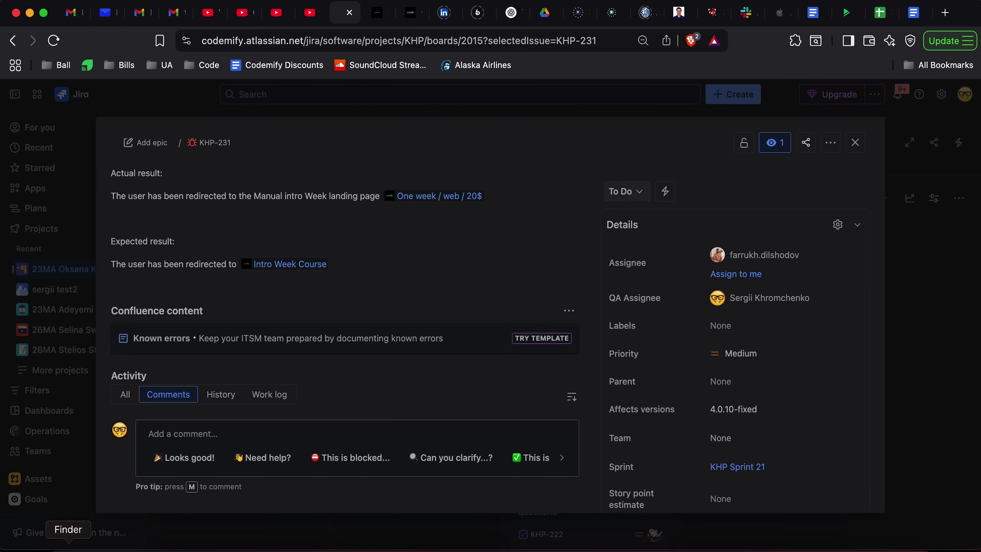
# Step: Attach the annotated screenshots from 2025-07-12 at 1.17.01 PM and 1.16.33 PM from Finder's recent files to bug KHP-231
pyautogui.click(56, 546)
pyautogui.click(628, 67)
pyautogui.keyDown('shift'); pyautogui.click(604, 84); pyautogui.keyUp('shift')
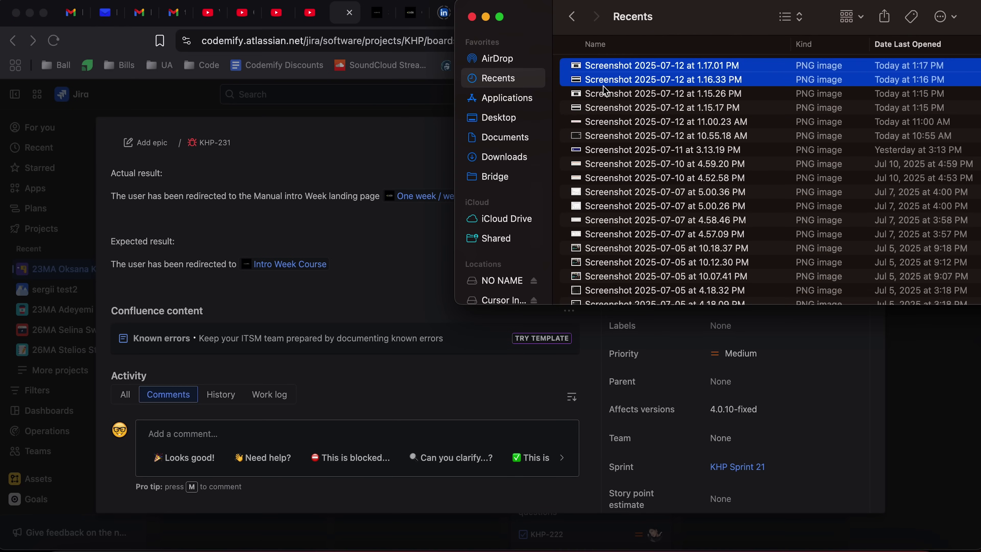
pyautogui.moveTo(655, 72); pyautogui.dragTo(307, 268)
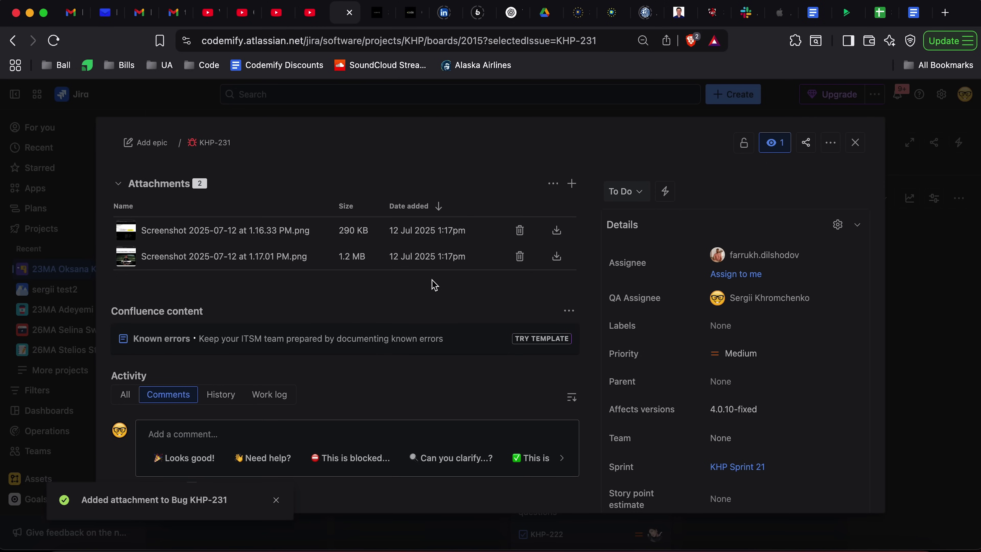
# Step: Review the bug report's title, reproduction steps, actual and expected results, and attachments
pyautogui.scroll(10, 432, 286)
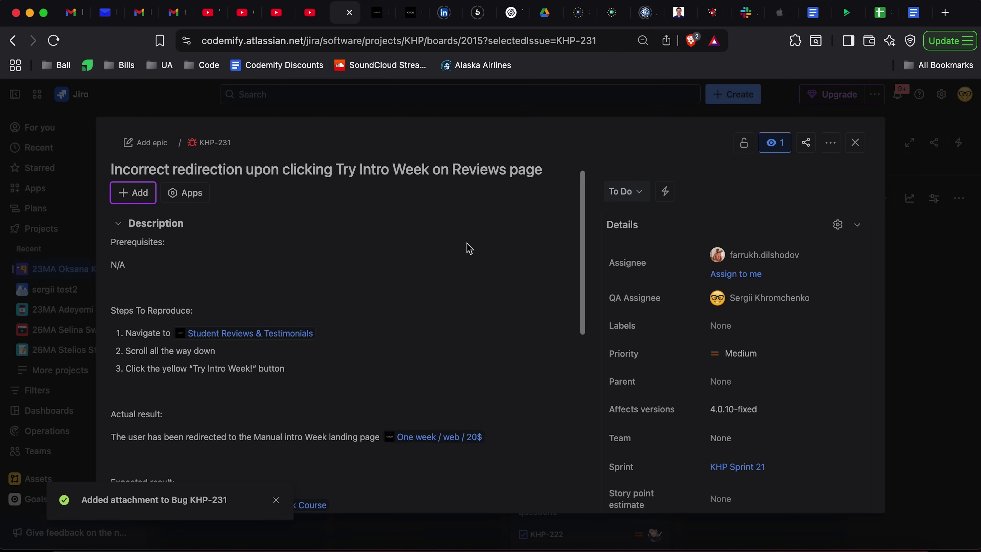
pyautogui.scroll(-3, 469, 248)
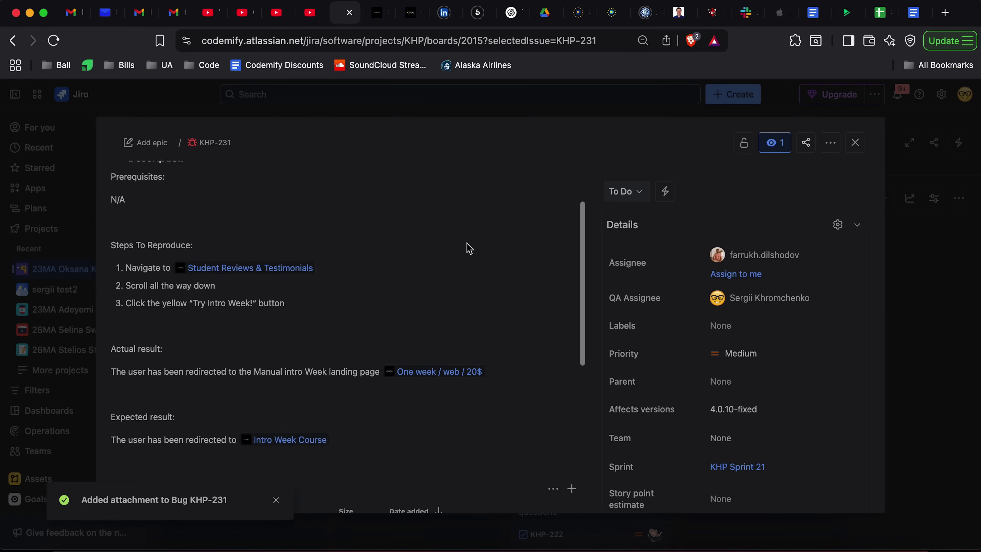
pyautogui.scroll(-5, 469, 248)
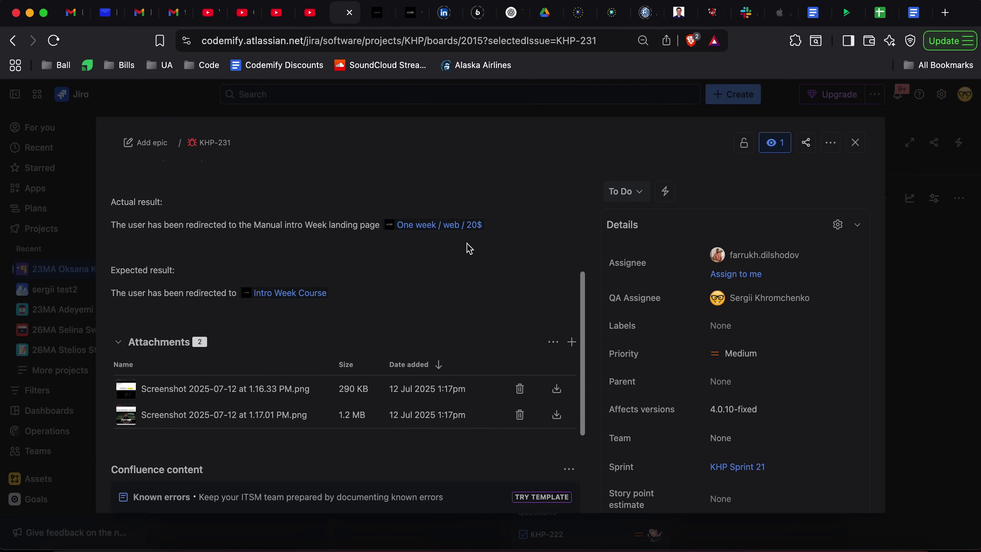
pyautogui.scroll(5, 359, 311)
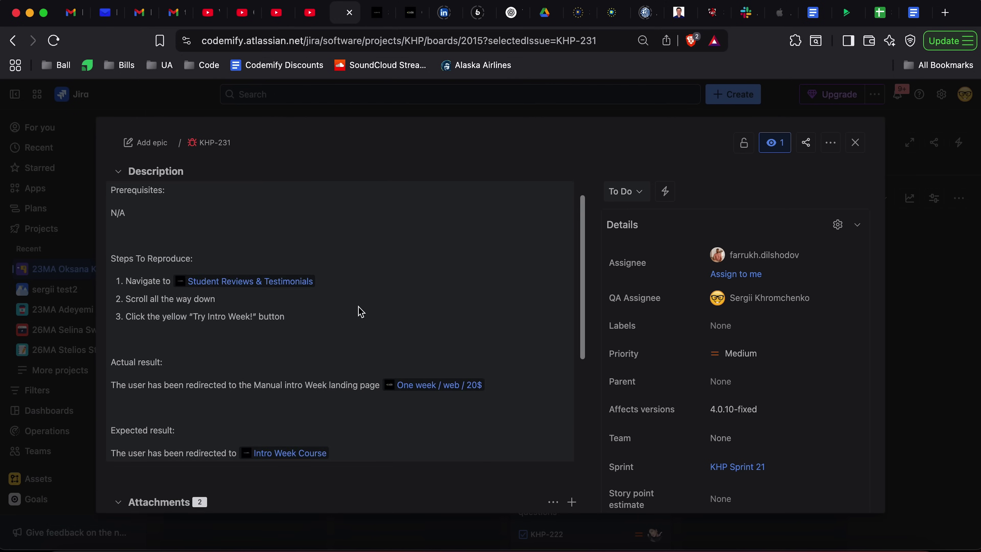
pyautogui.click(291, 293)
pyautogui.scroll(-5, 371, 334)
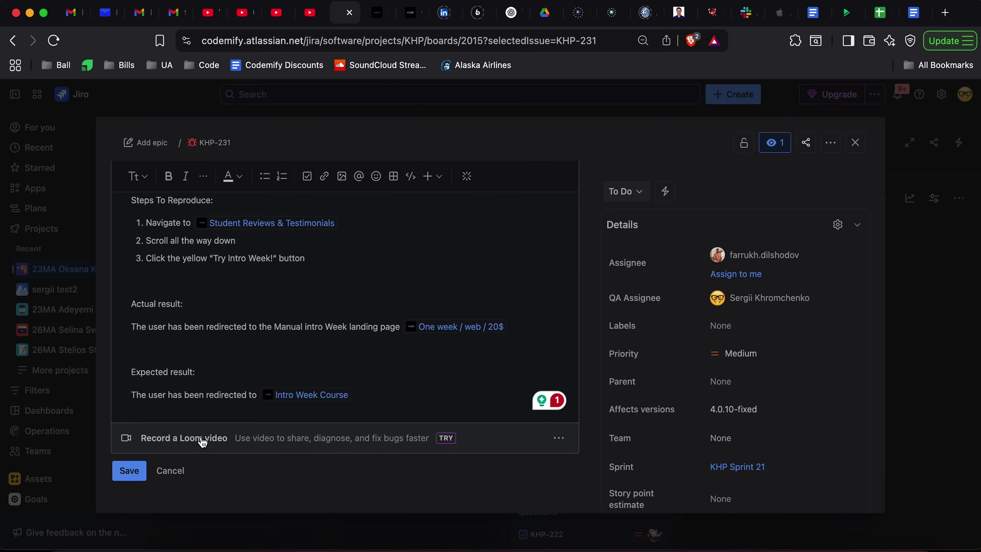
pyautogui.click(169, 471)
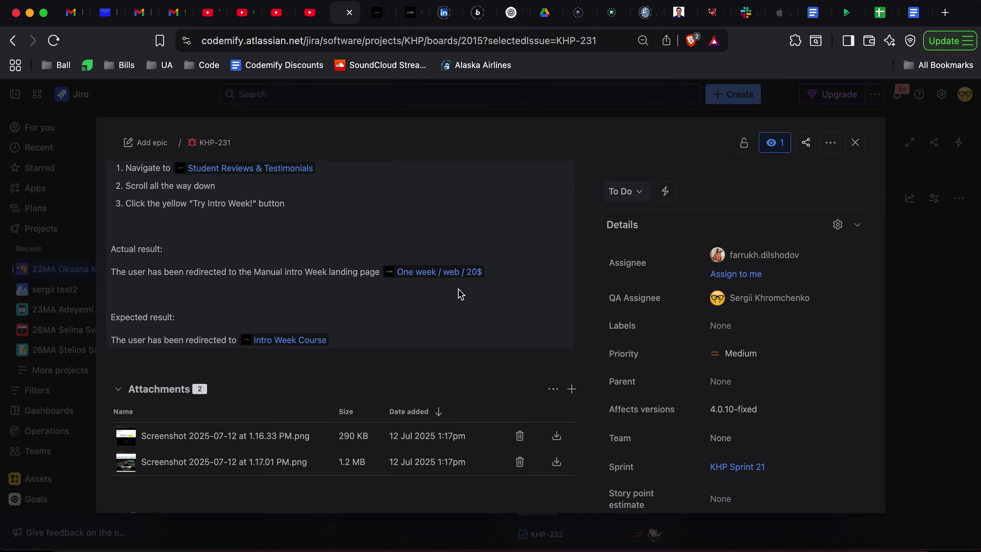